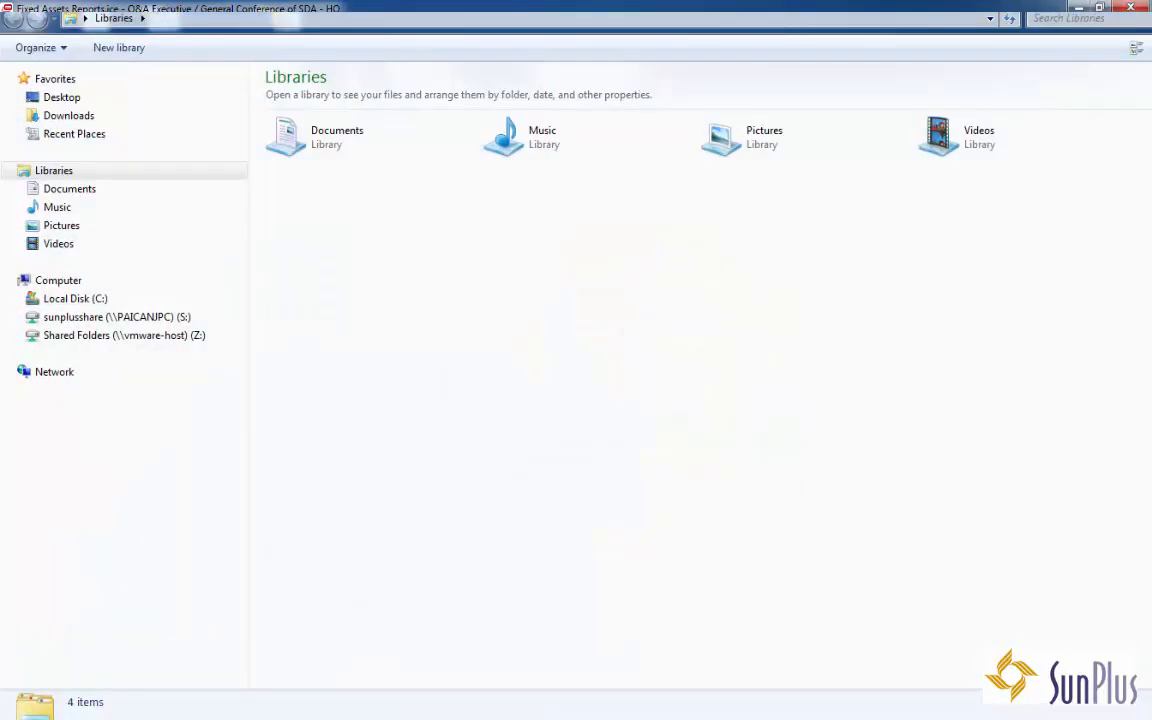
# Open the Fixed Assets Reports file from the ADV Financial Statements folder, inside _FinancialStatements on the sunplusshare (S:) drive
pyautogui.click(152, 317)
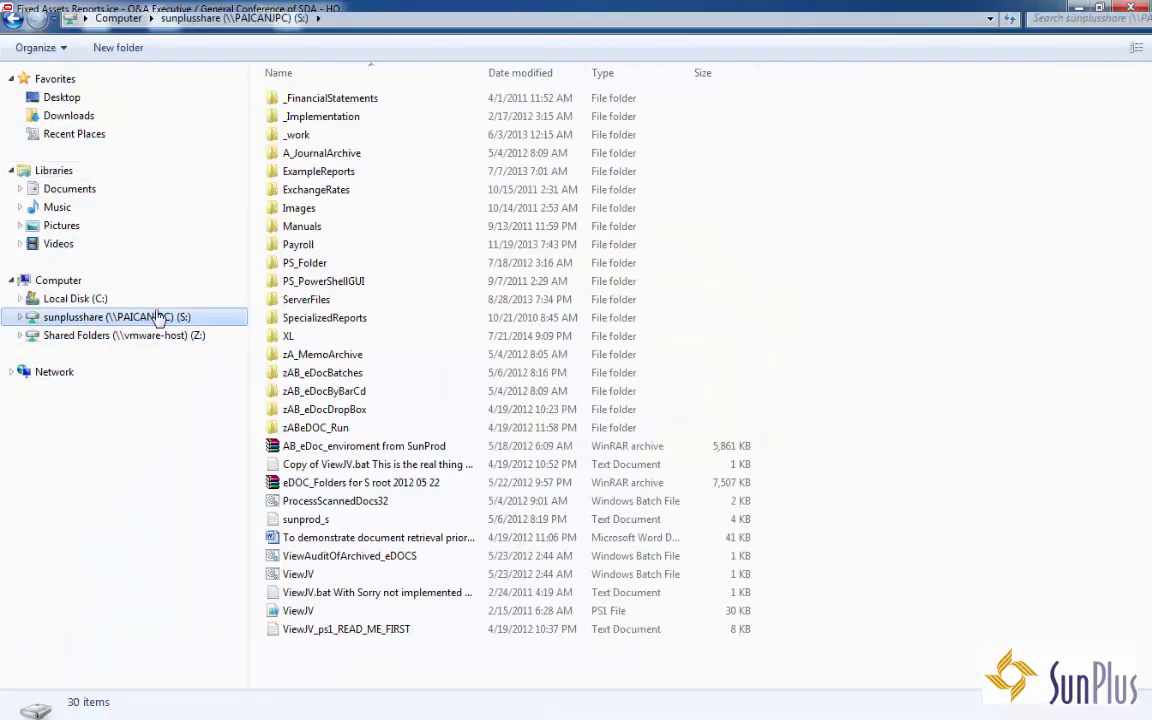
pyautogui.click(333, 100)
pyautogui.doubleClick(328, 103)
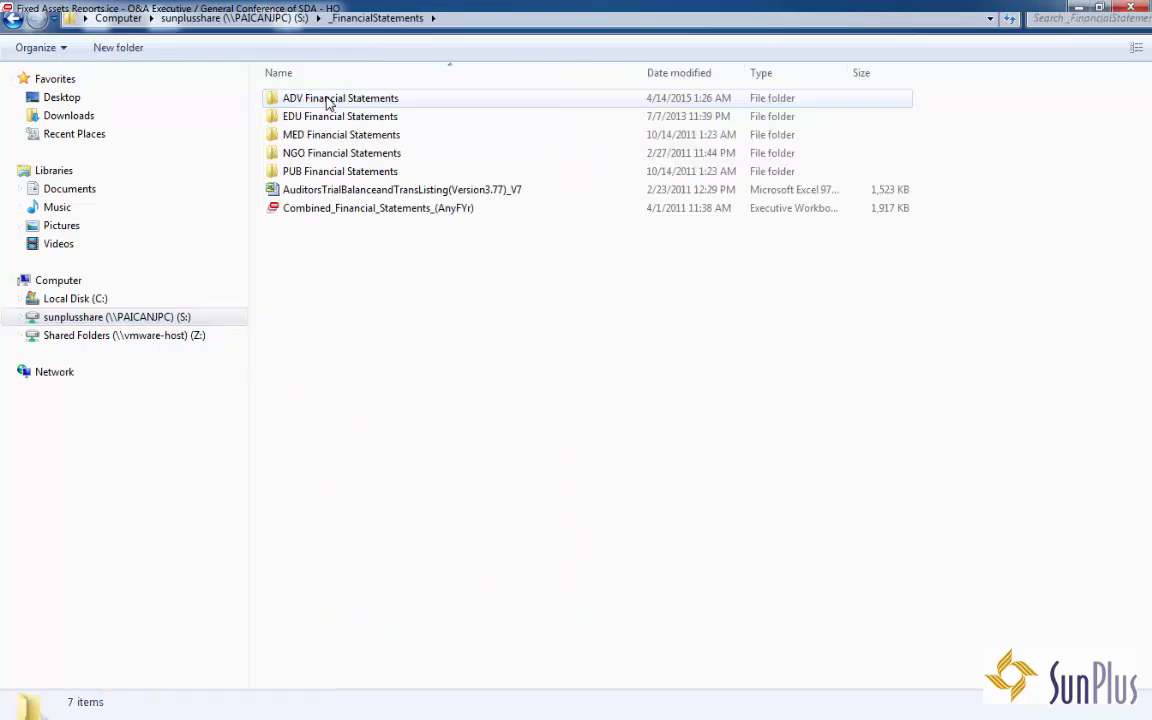
pyautogui.doubleClick(333, 100)
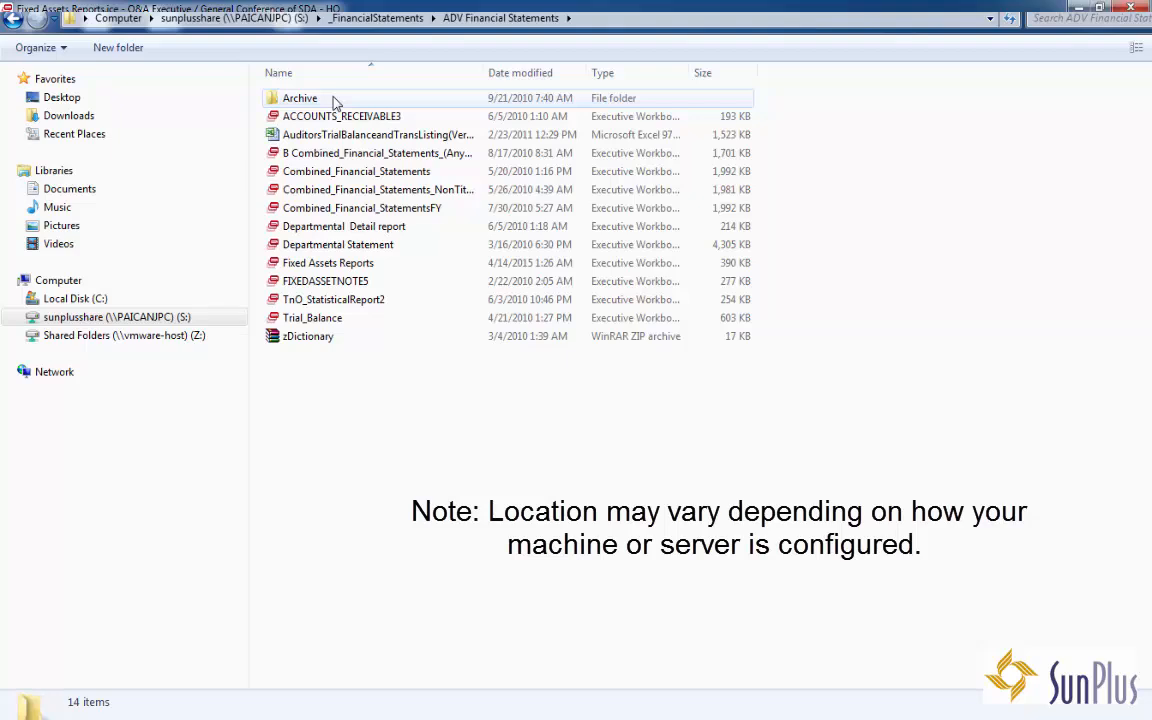
pyautogui.click(318, 265)
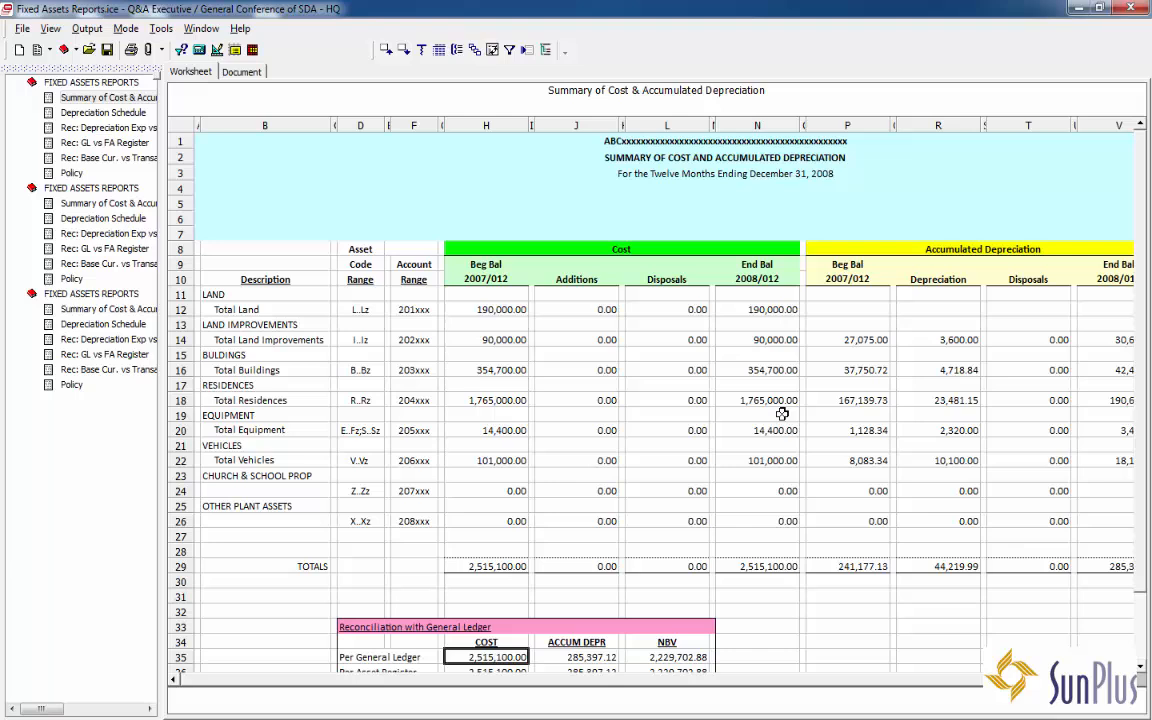
# Examine the Reconciliation with General Ledger section of the Summary of Cost & Accumulated Depreciation report
pyautogui.click(1140, 668)
pyautogui.click(1140, 668)
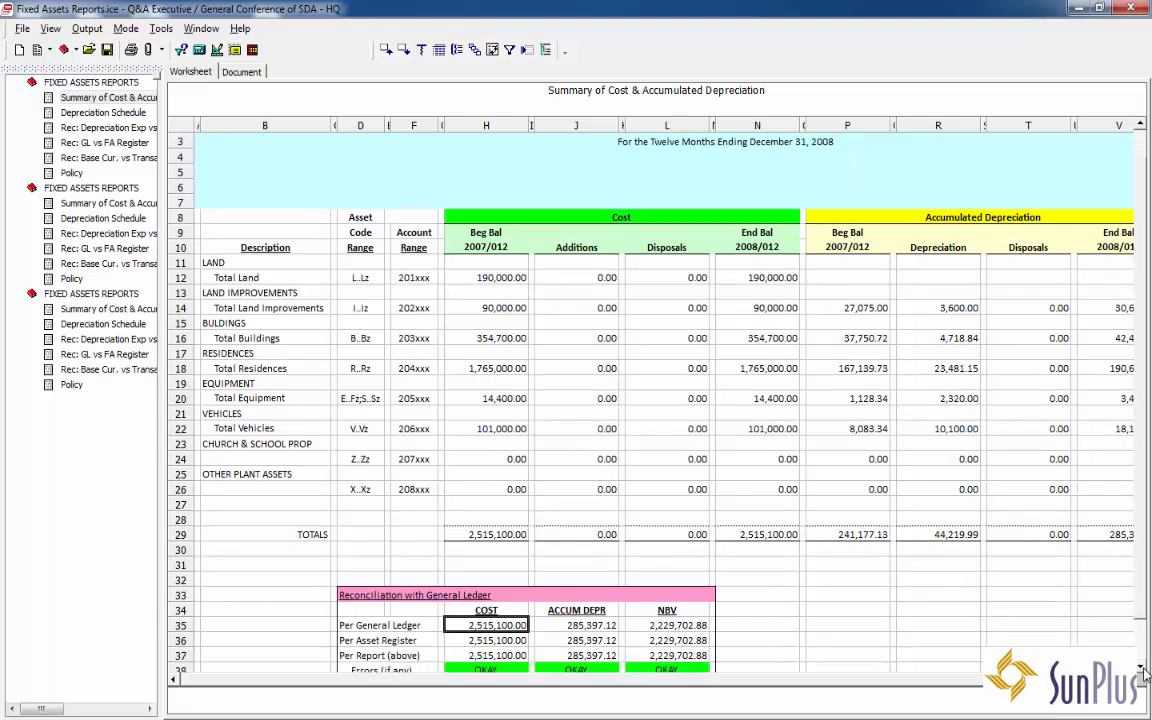
pyautogui.click(1140, 668)
pyautogui.click(1140, 668)
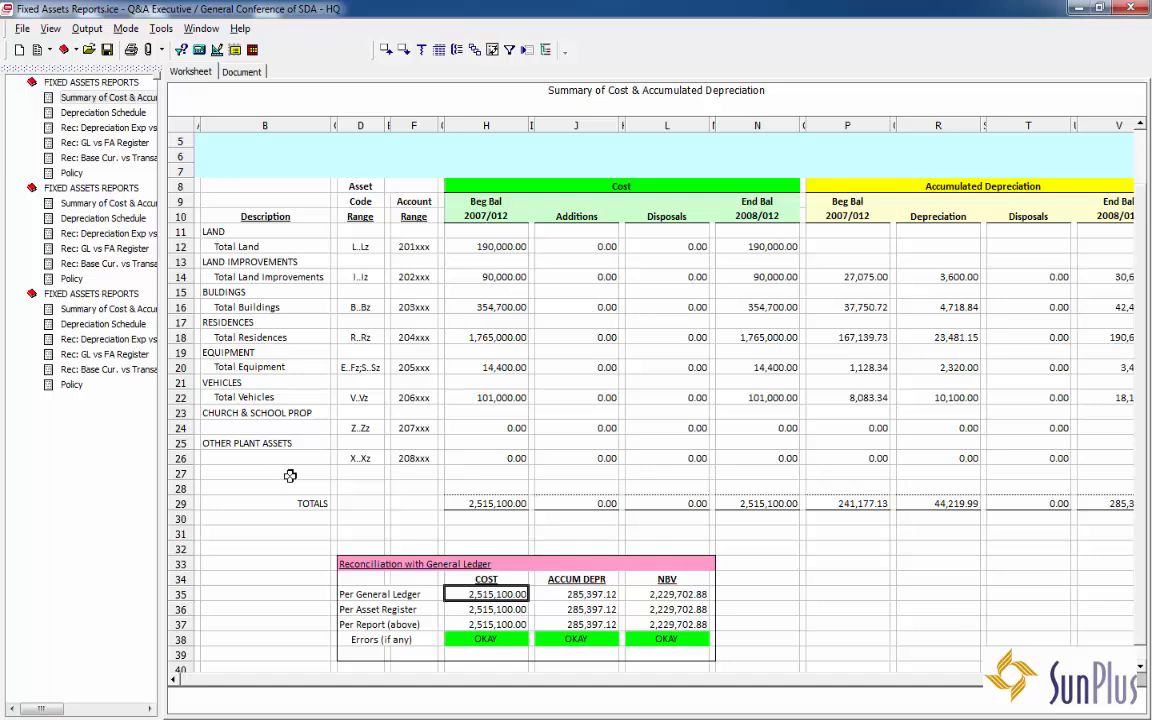
# In the second report set's cost summary, inspect the Summary Link definition of the Per General Ledger cost cell H35, then close it without changes
pyautogui.click(97, 206)
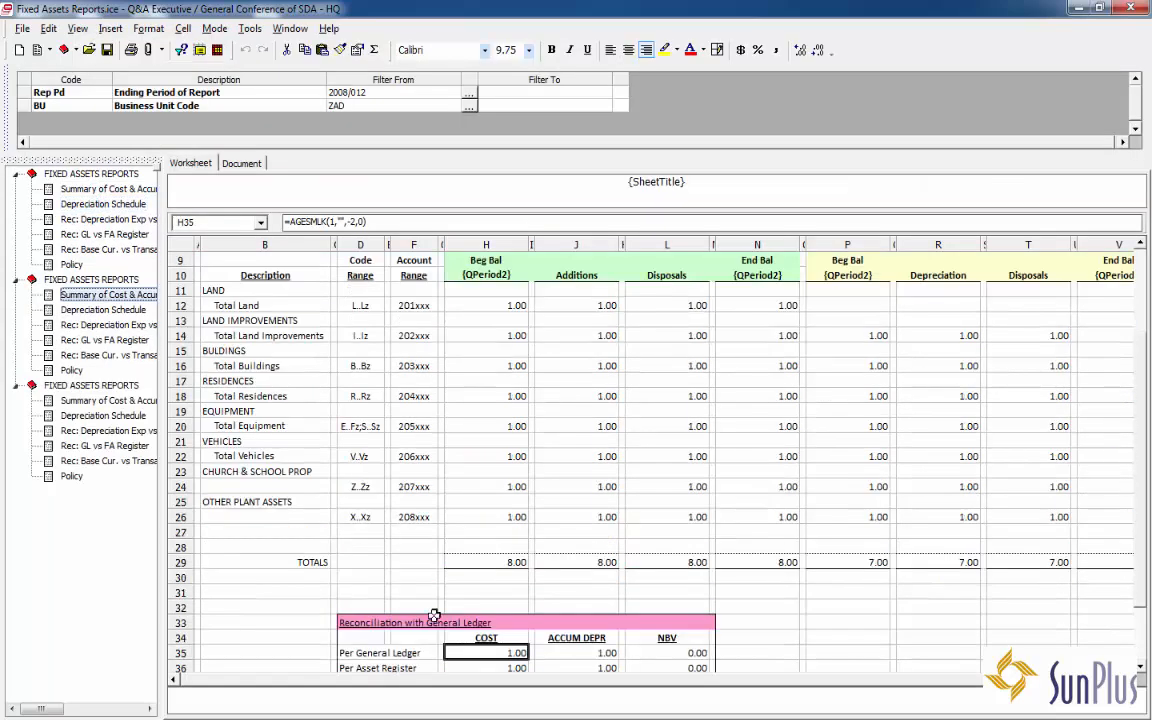
pyautogui.doubleClick(482, 651)
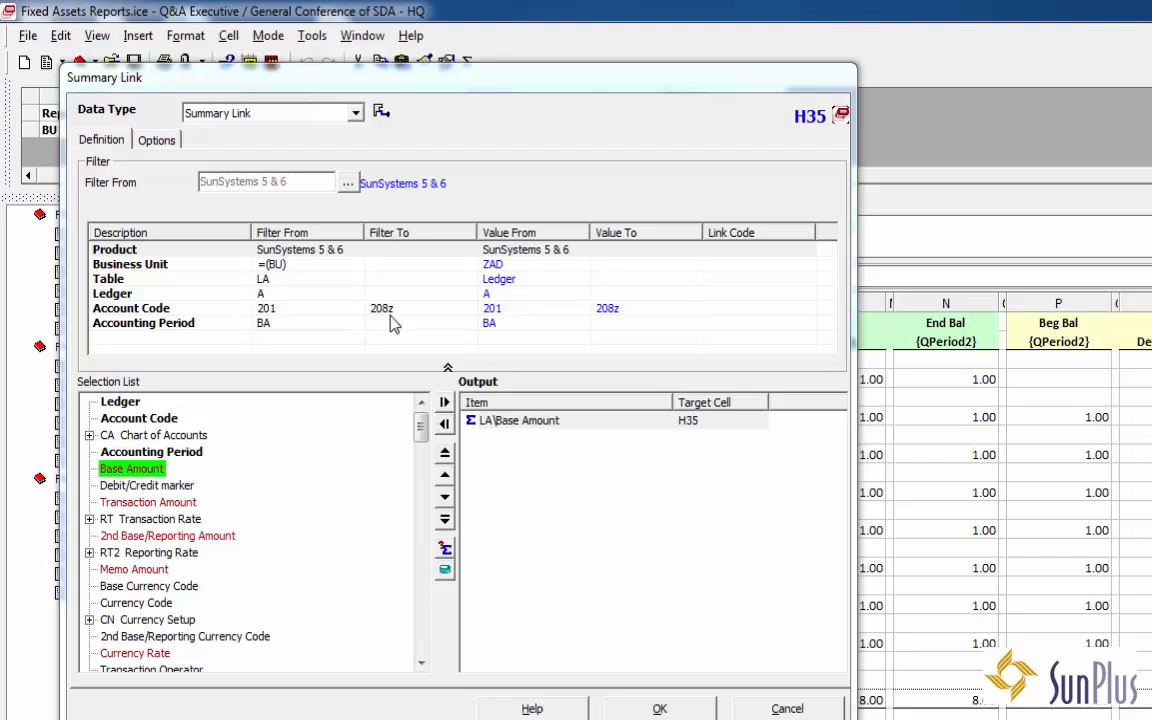
pyautogui.click(787, 708)
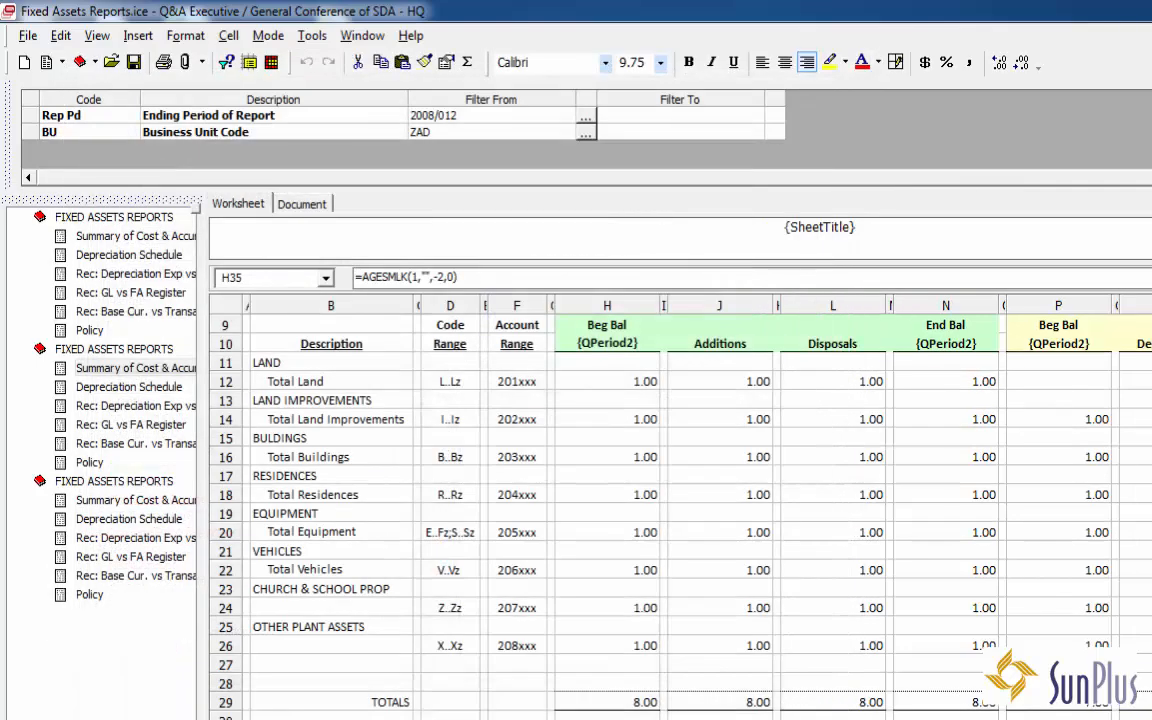
# Inspect the Summary Link definition of the Per Asset Register cost cell H36, including its Asset Code filter, and close it without changes
pyautogui.scroll(-2, 680, 500)
pyautogui.click(510, 623)
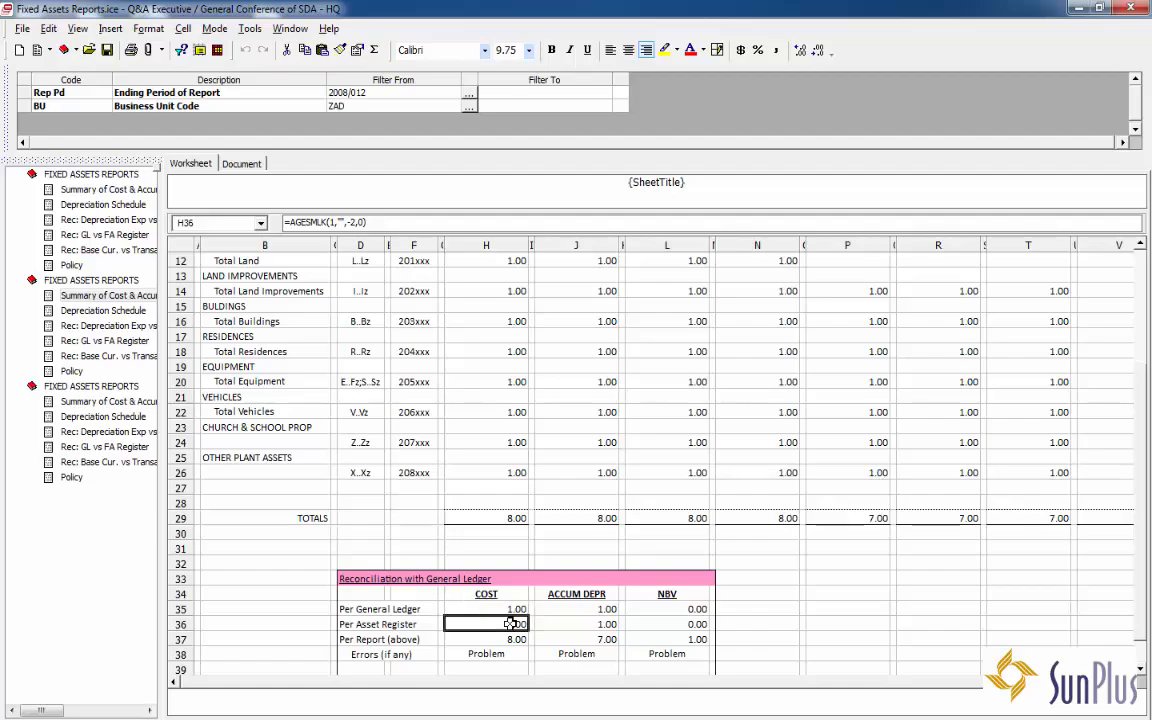
pyautogui.doubleClick(510, 623)
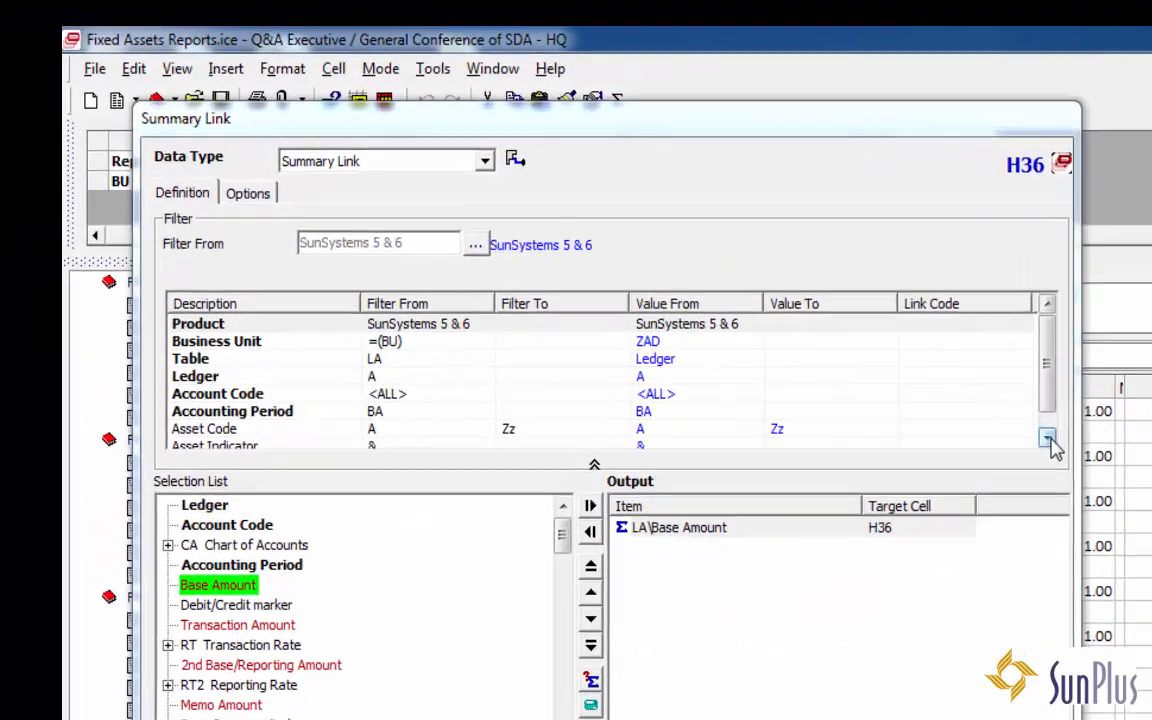
pyautogui.click(1047, 438)
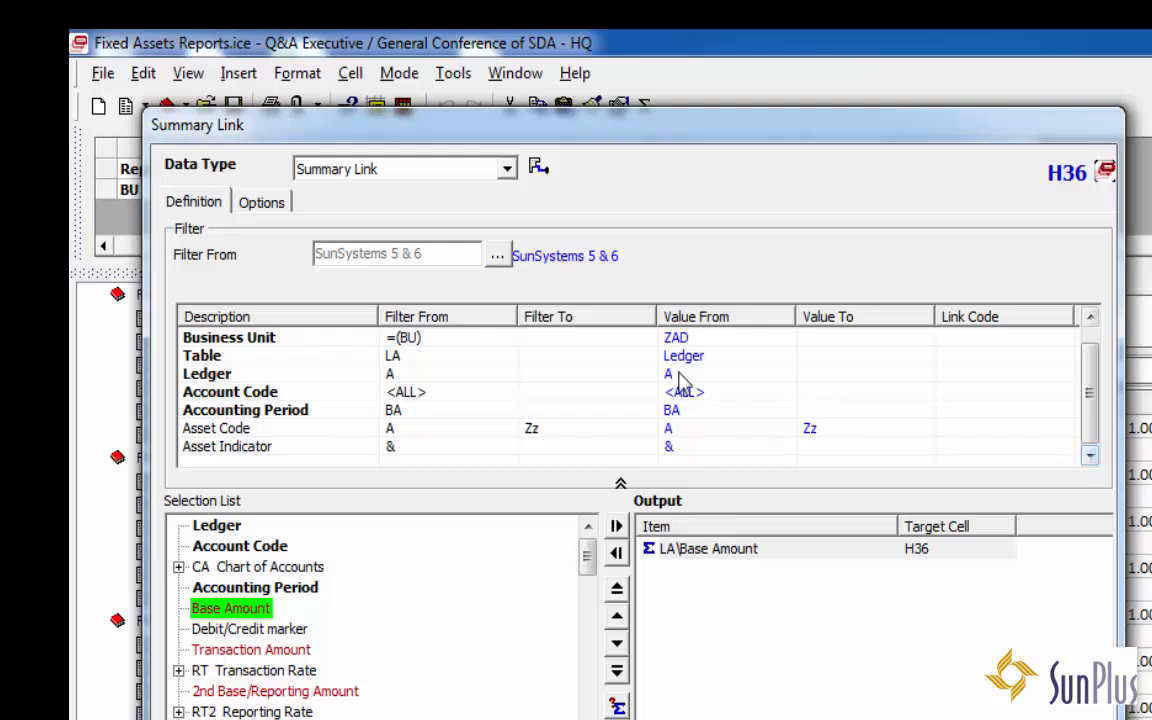
pyautogui.click(456, 438)
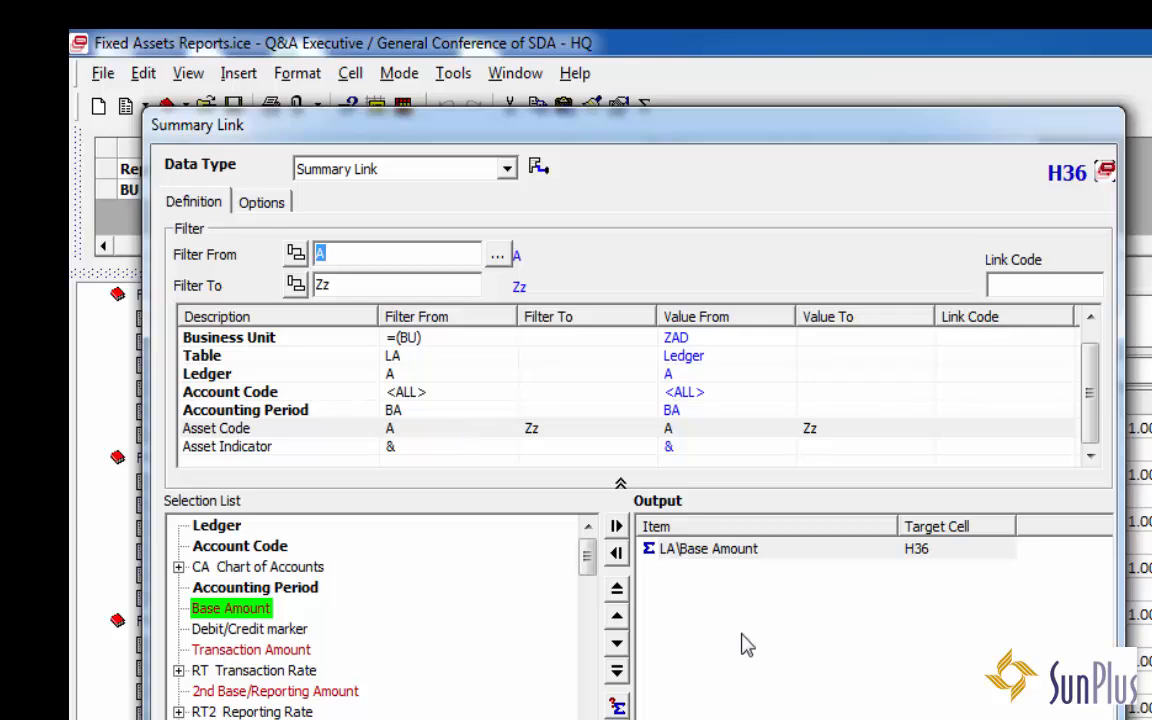
pyautogui.press('Escape')
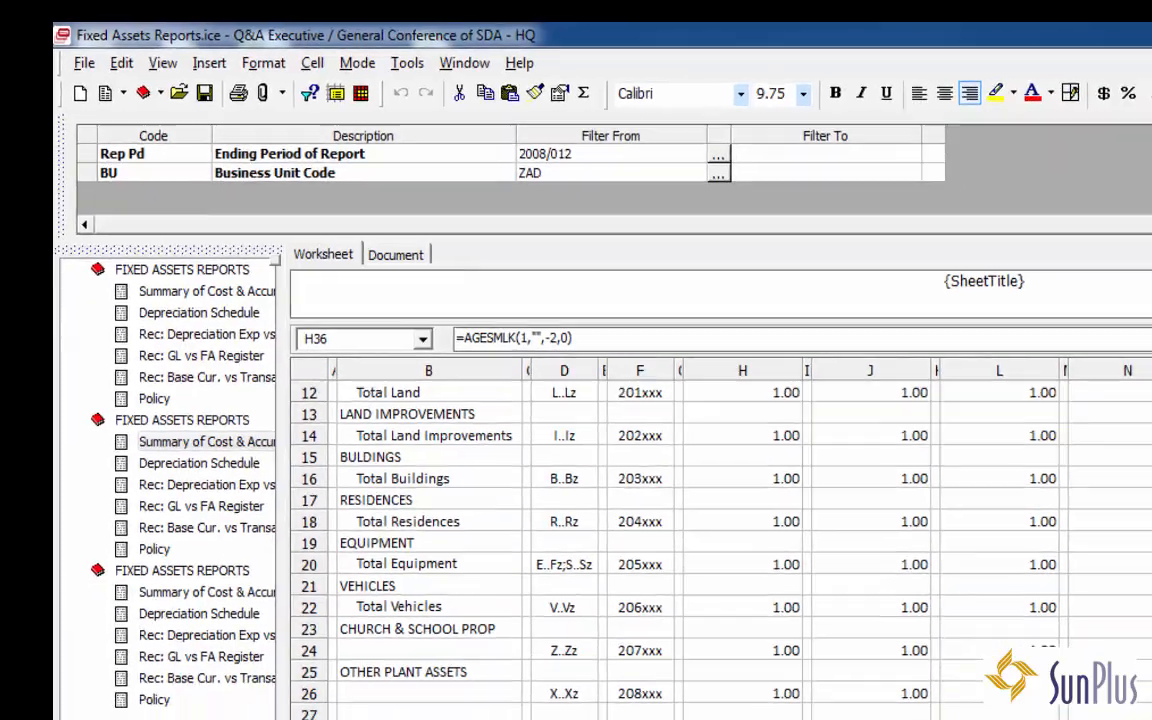
# Check the formulas behind the Per Report cost cell H37 and total N29, and compare them with cells H36 and H35
pyautogui.click(514, 655)
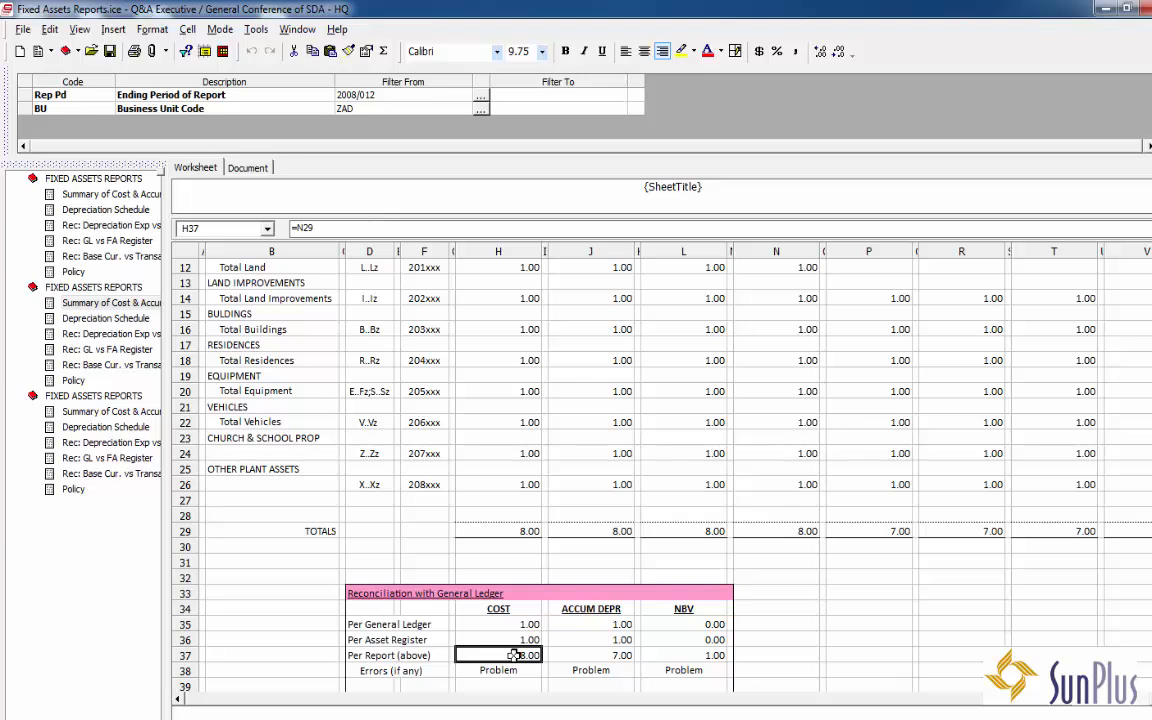
pyautogui.click(794, 530)
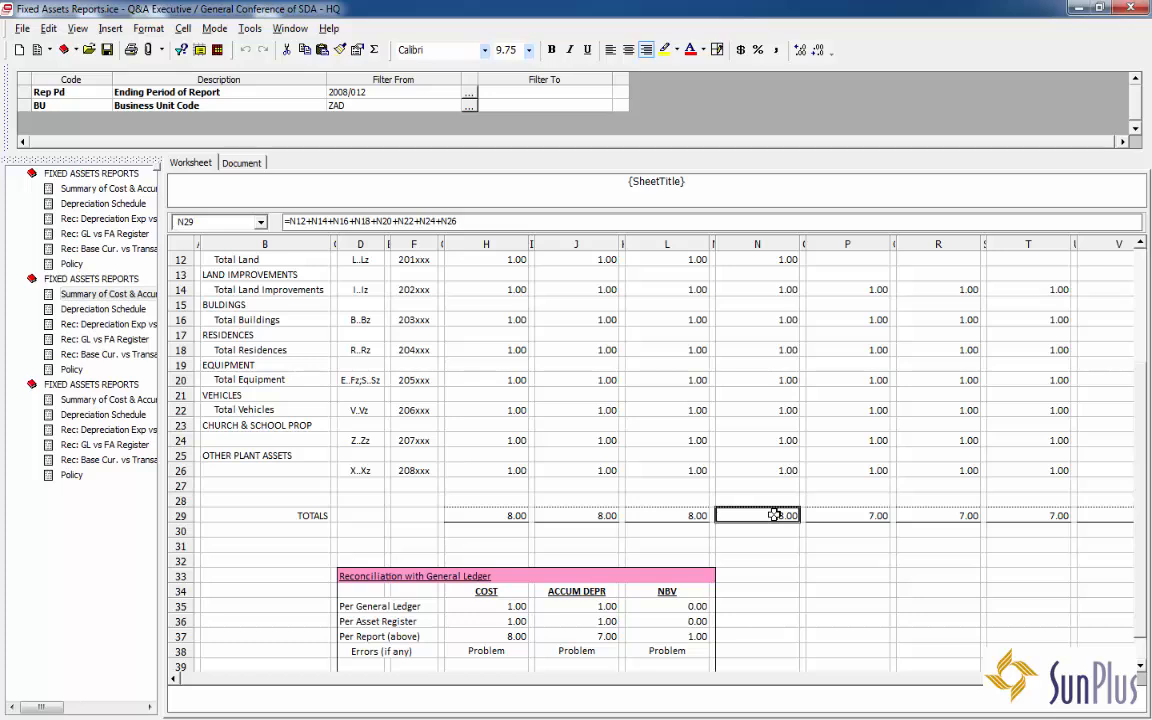
pyautogui.click(495, 620)
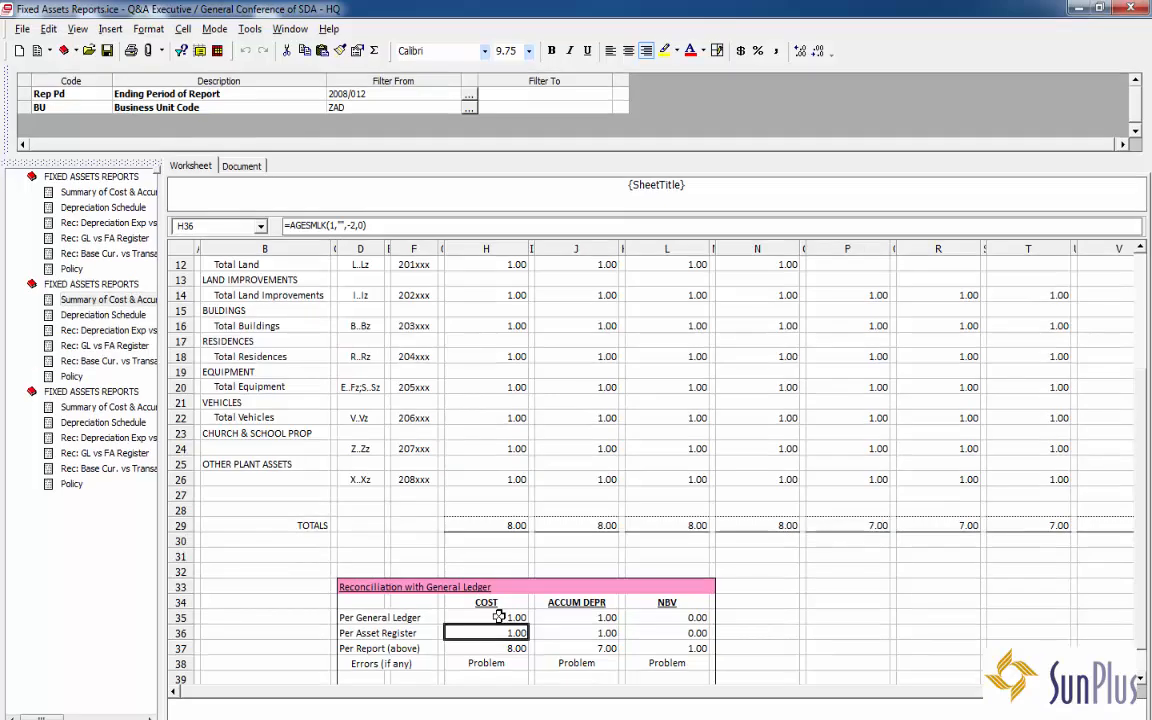
pyautogui.click(498, 606)
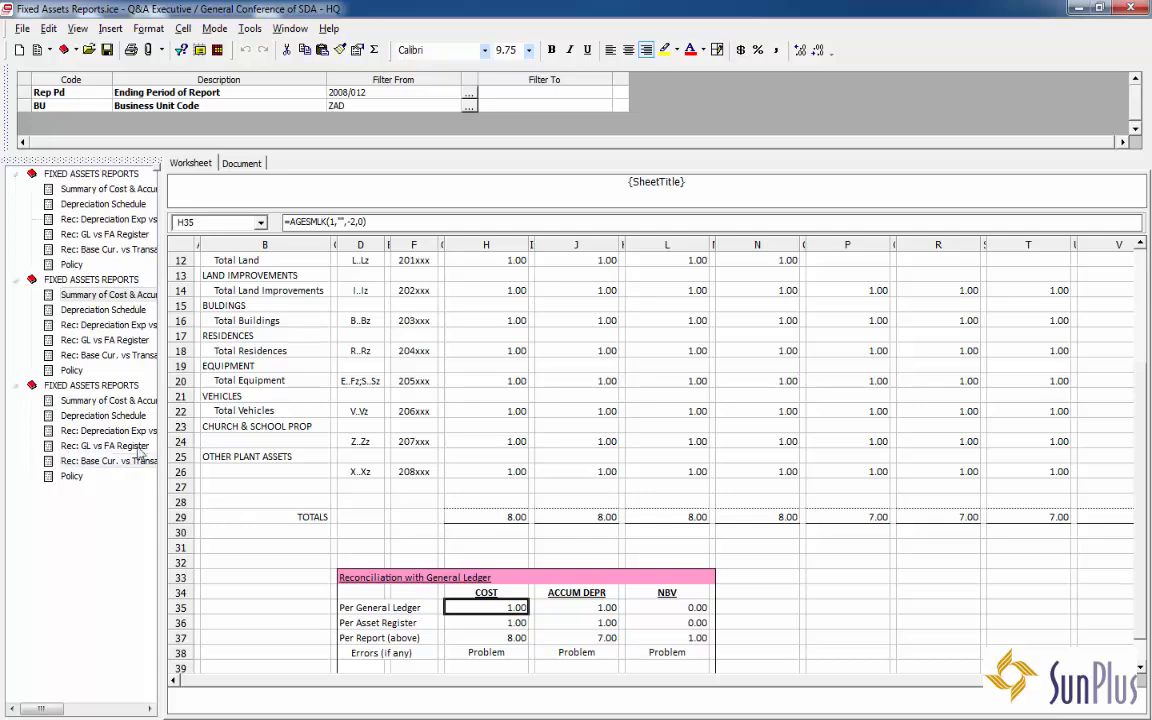
# Open the Summary of Cost & Accumulated Depreciation in the third report set and start a specified drilldown on the Per General Ledger cost
pyautogui.click(117, 401)
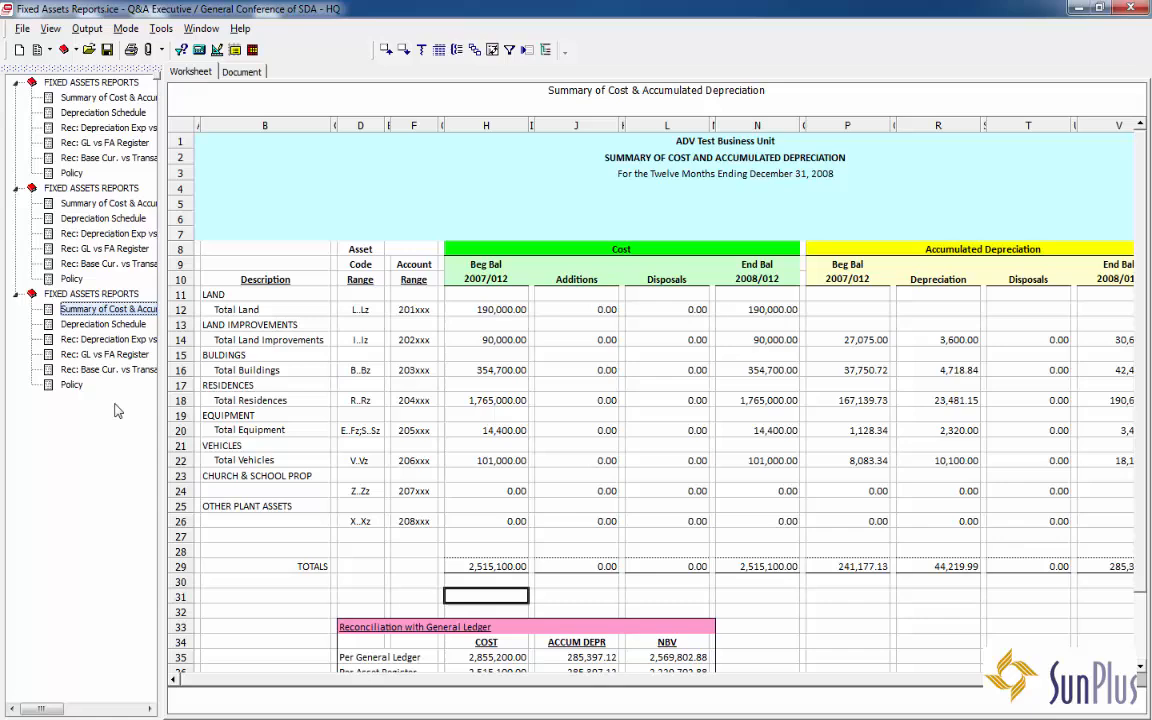
pyautogui.click(1141, 668)
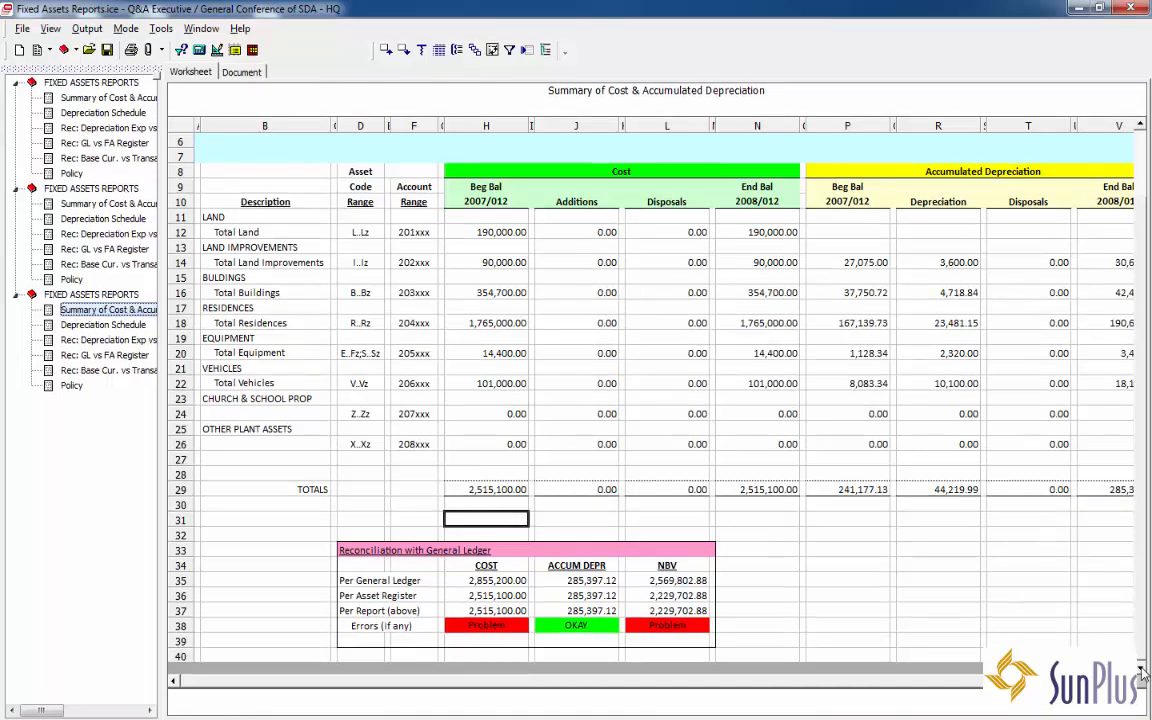
pyautogui.click(482, 579)
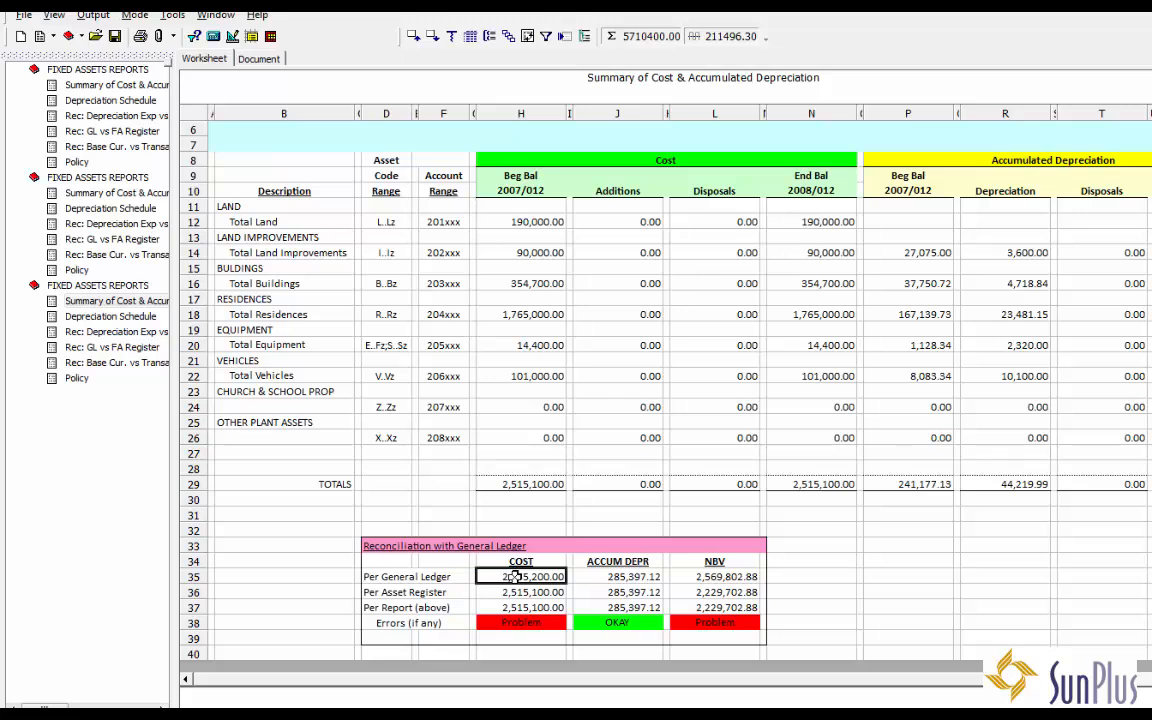
pyautogui.rightClick(514, 577)
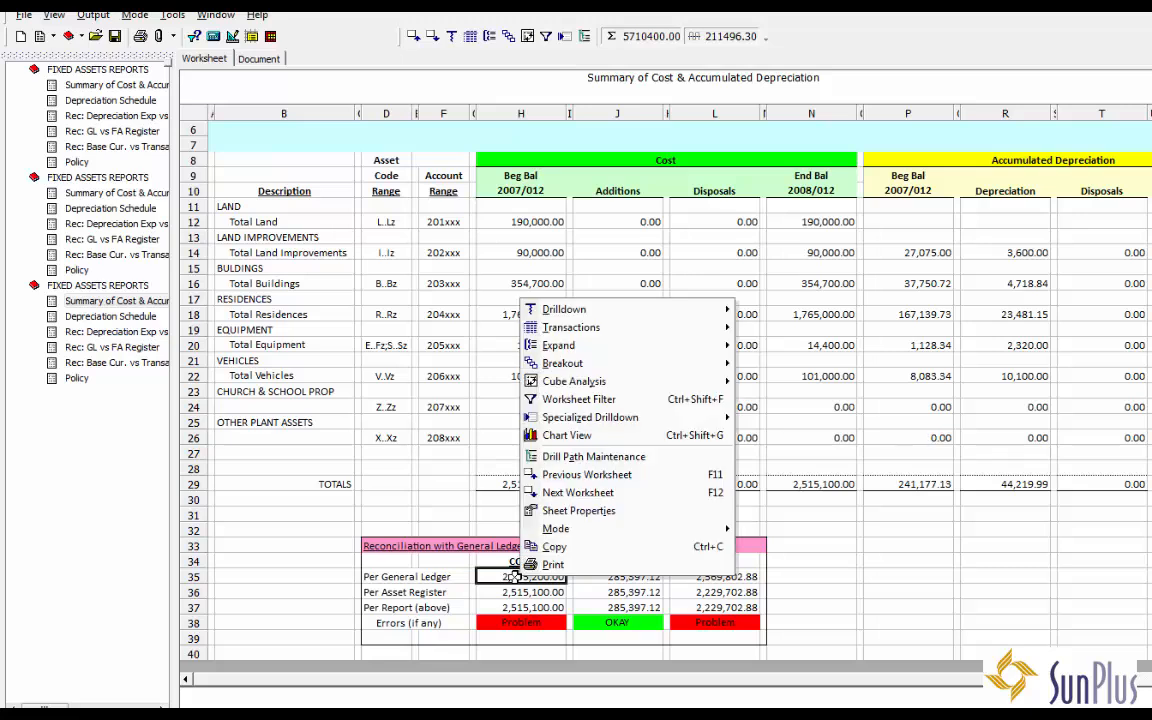
pyautogui.moveTo(657, 311)
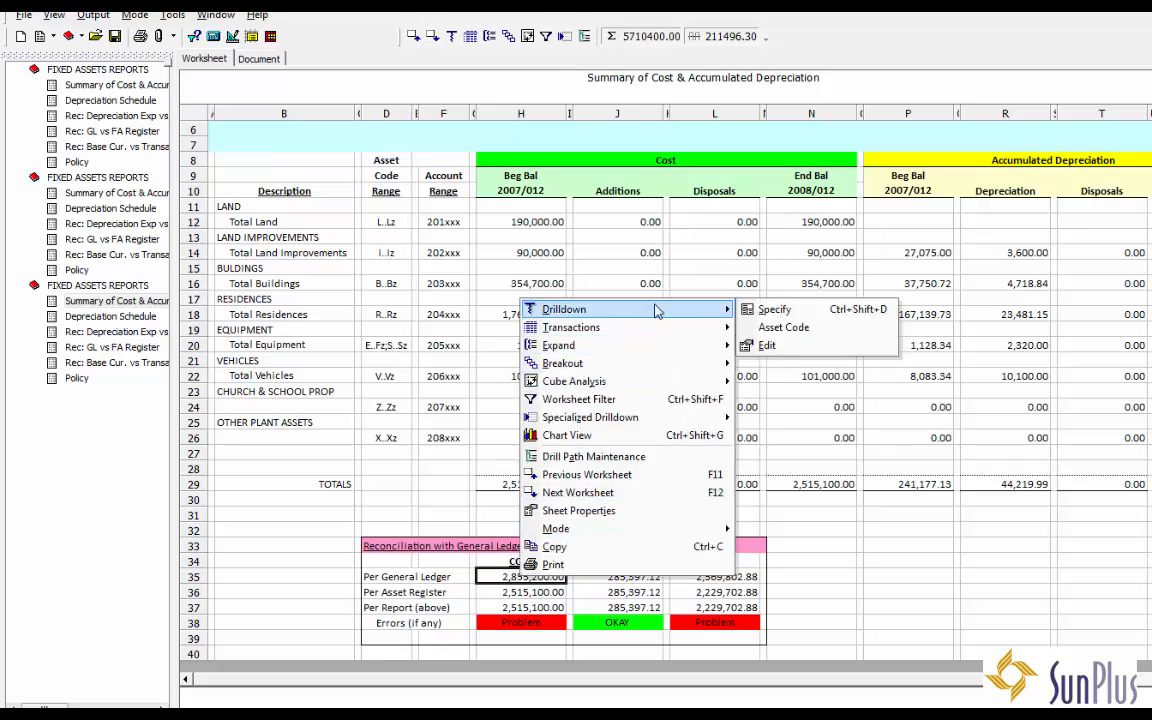
pyautogui.click(775, 311)
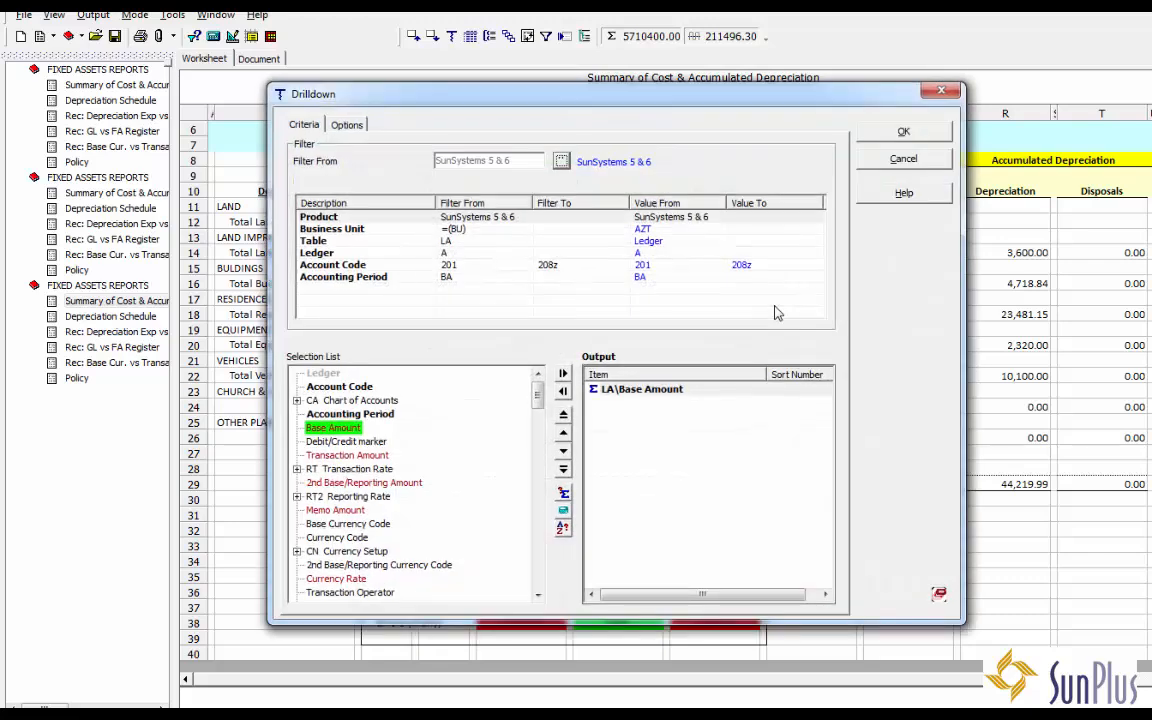
# Add Asset Code to the drilldown output ahead of Base Amount and run the drilldown
pyautogui.click(355, 443)
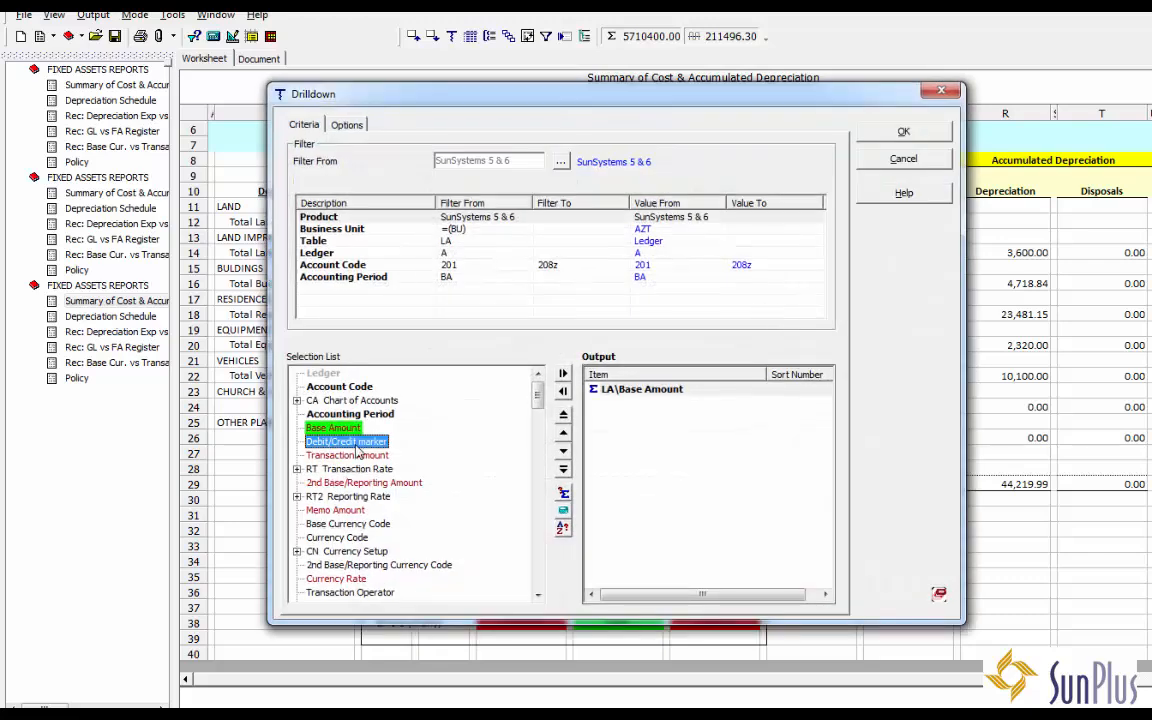
pyautogui.click(538, 596)
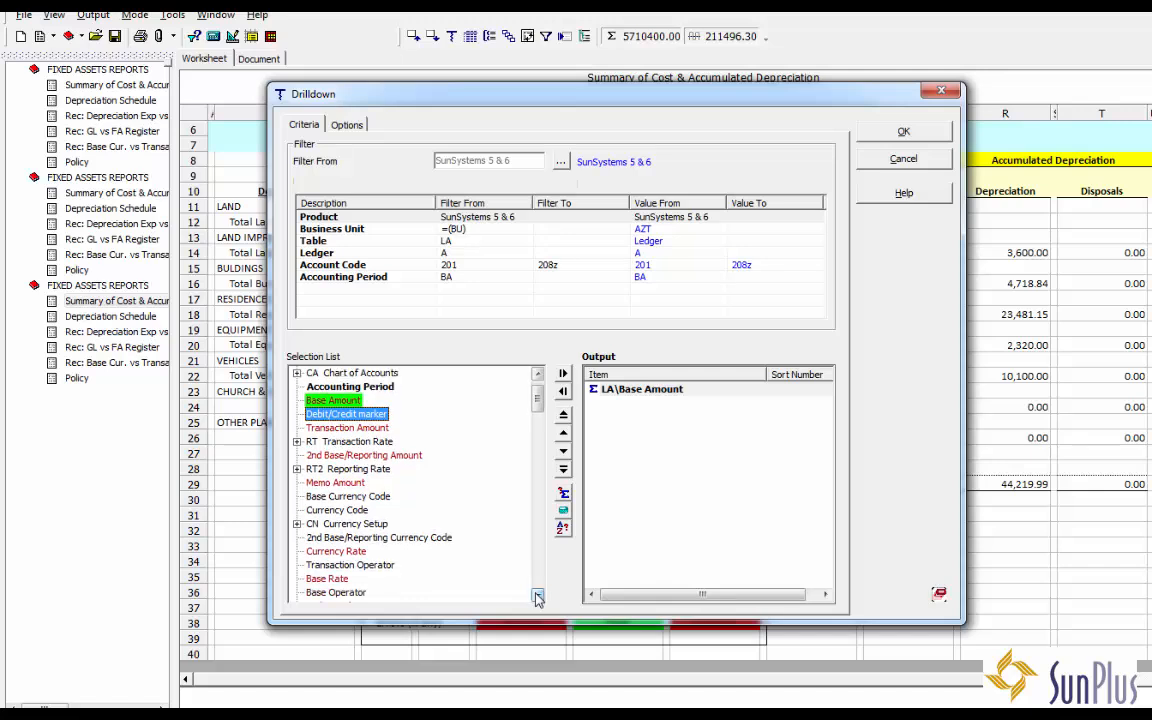
pyautogui.click(538, 596)
pyautogui.click(538, 596)
pyautogui.click(538, 596)
pyautogui.click(538, 596)
pyautogui.click(538, 596)
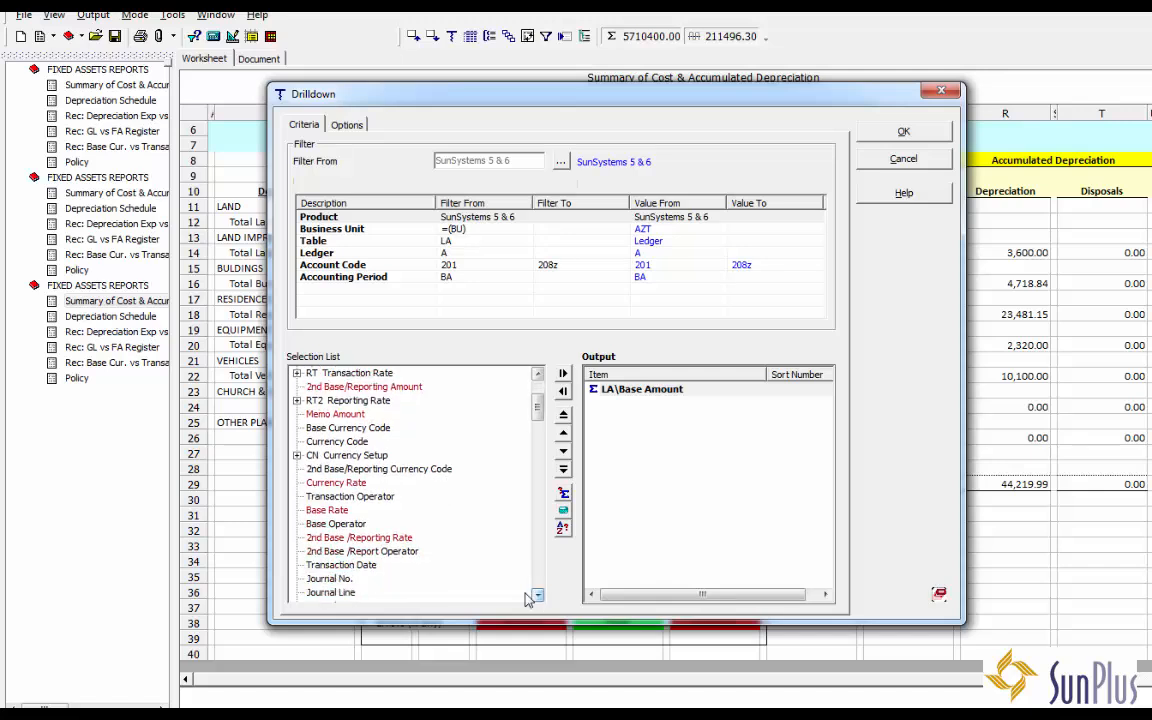
pyautogui.click(364, 499)
pyautogui.press('a')
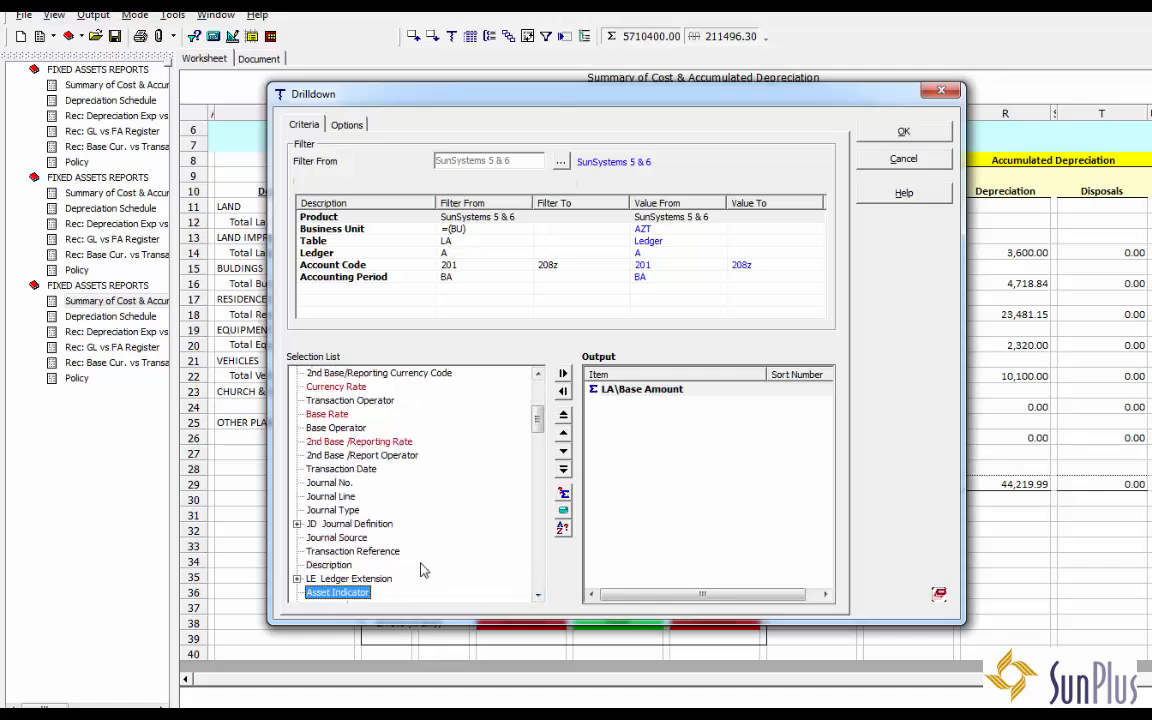
pyautogui.click(538, 596)
pyautogui.click(538, 596)
pyautogui.click(538, 596)
pyautogui.click(538, 596)
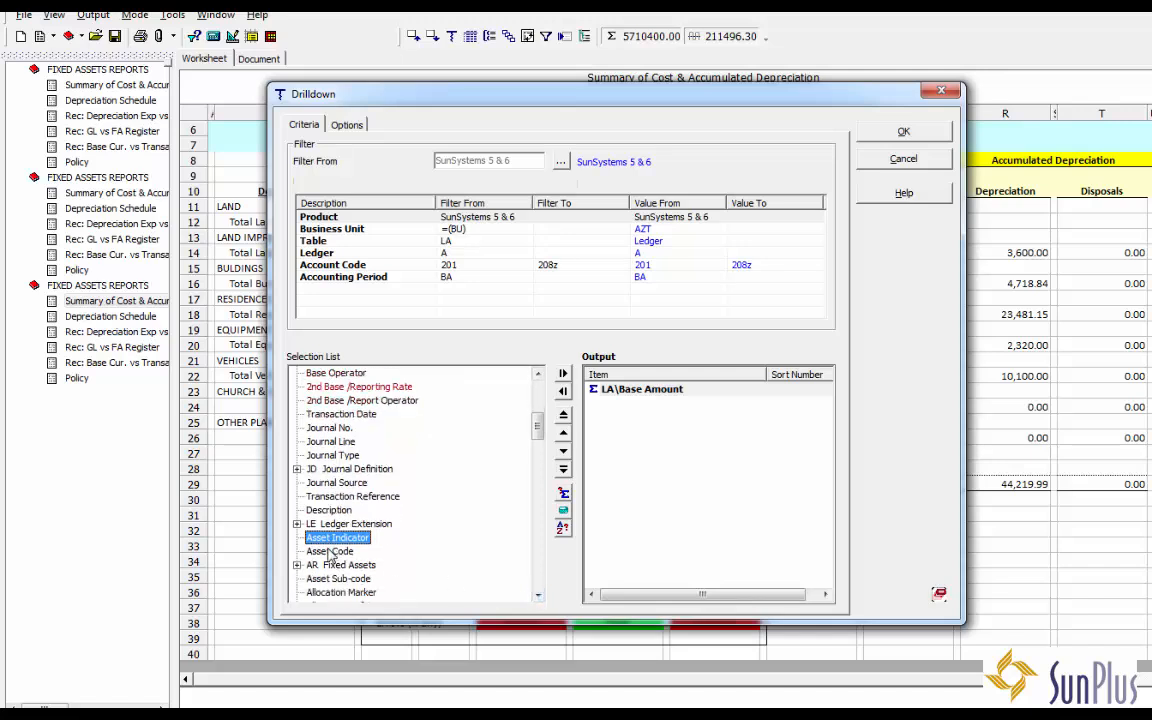
pyautogui.click(329, 553)
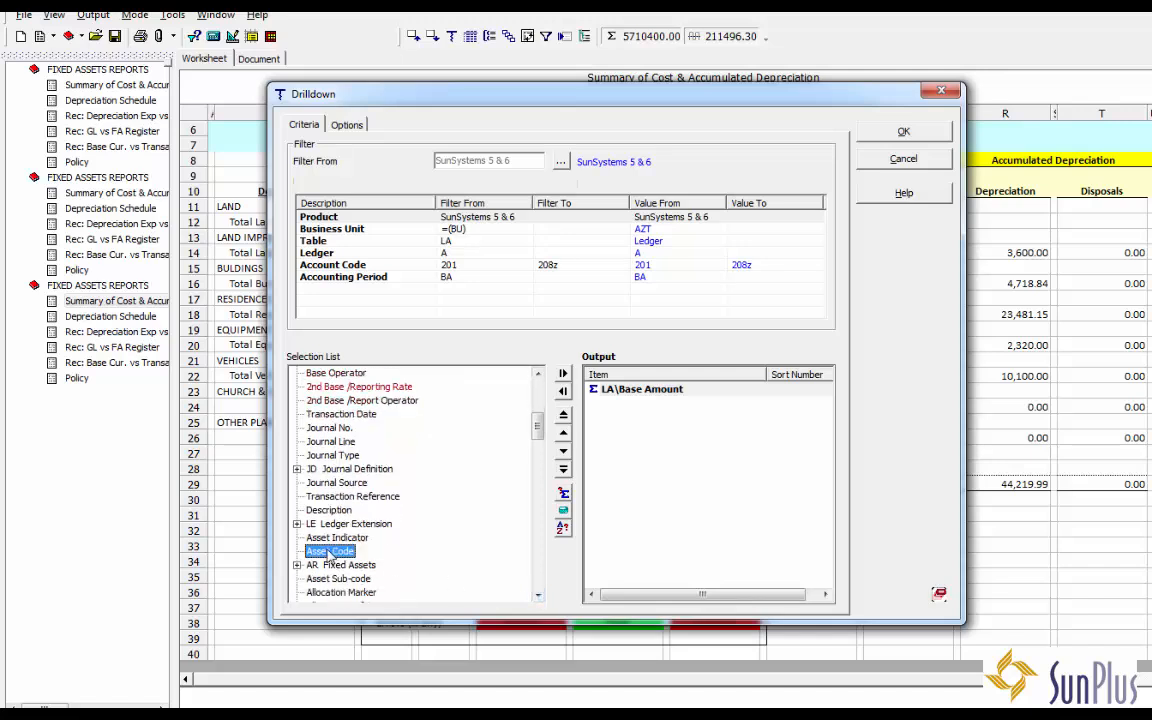
pyautogui.doubleClick(329, 553)
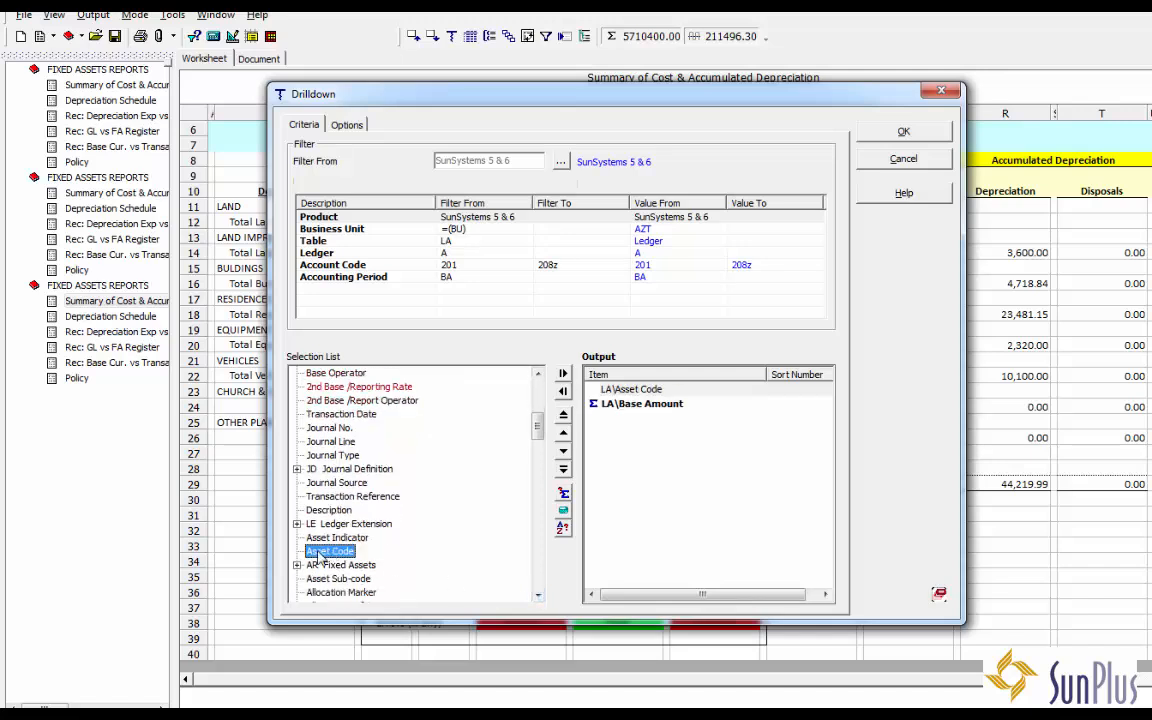
pyautogui.click(656, 391)
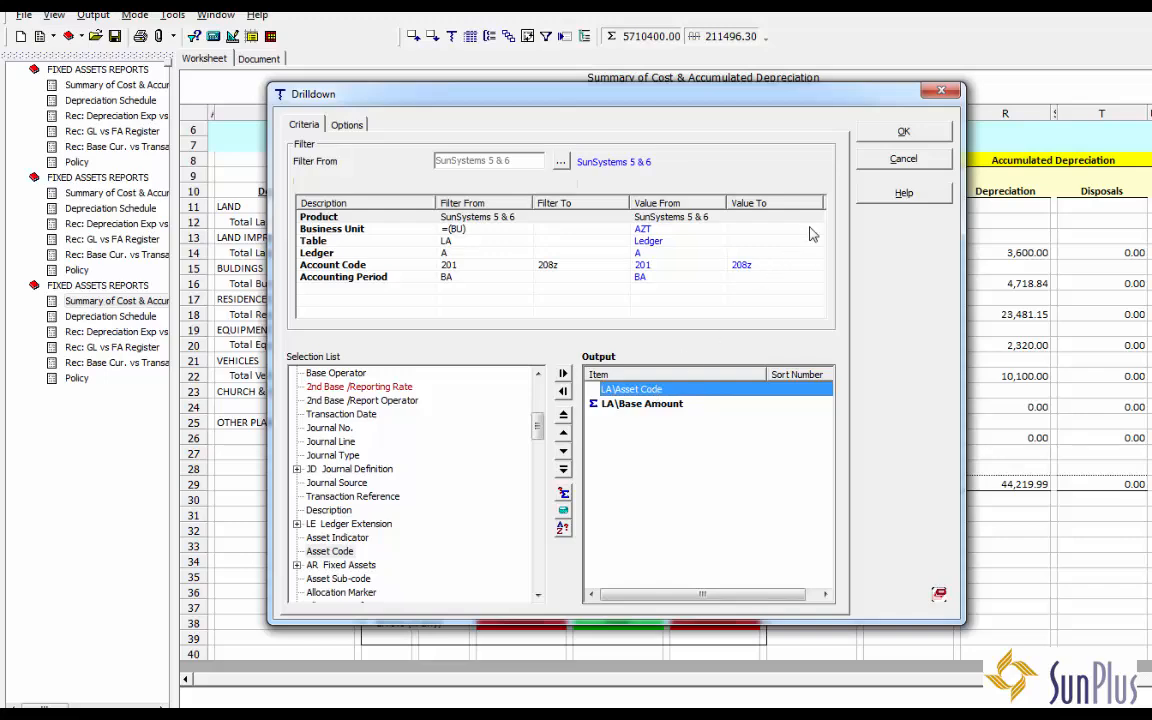
pyautogui.click(904, 133)
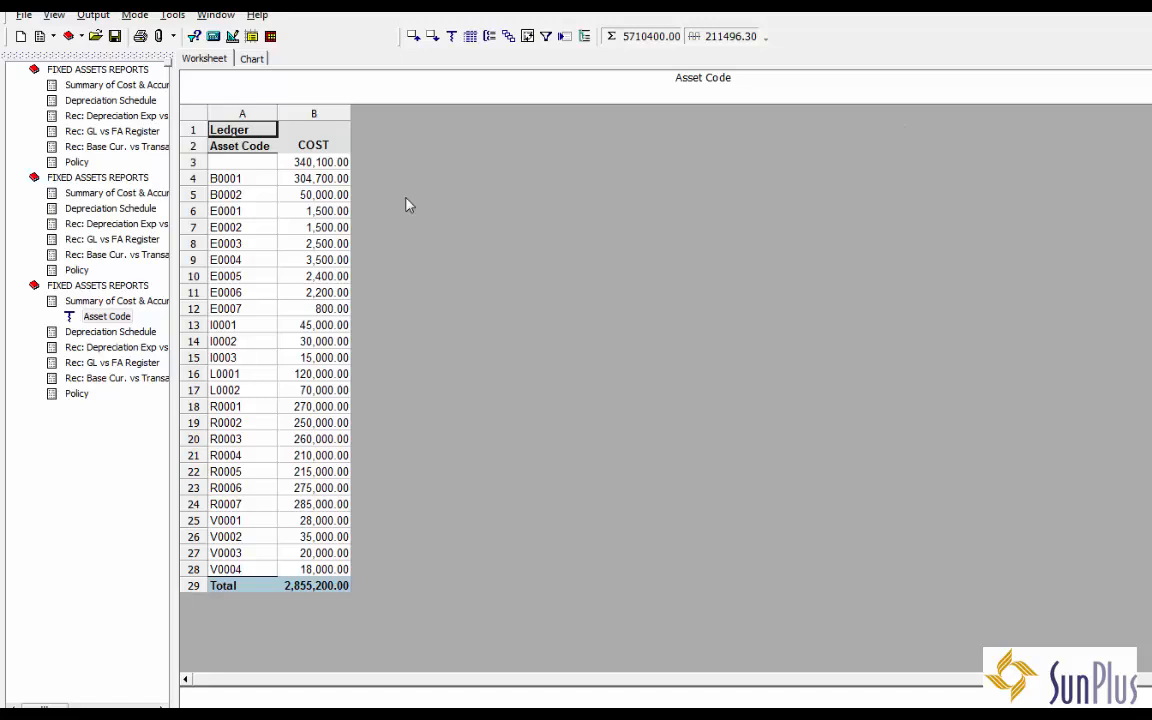
# Check the drilldown's total cost and the cost listed without an asset code
pyautogui.click(307, 588)
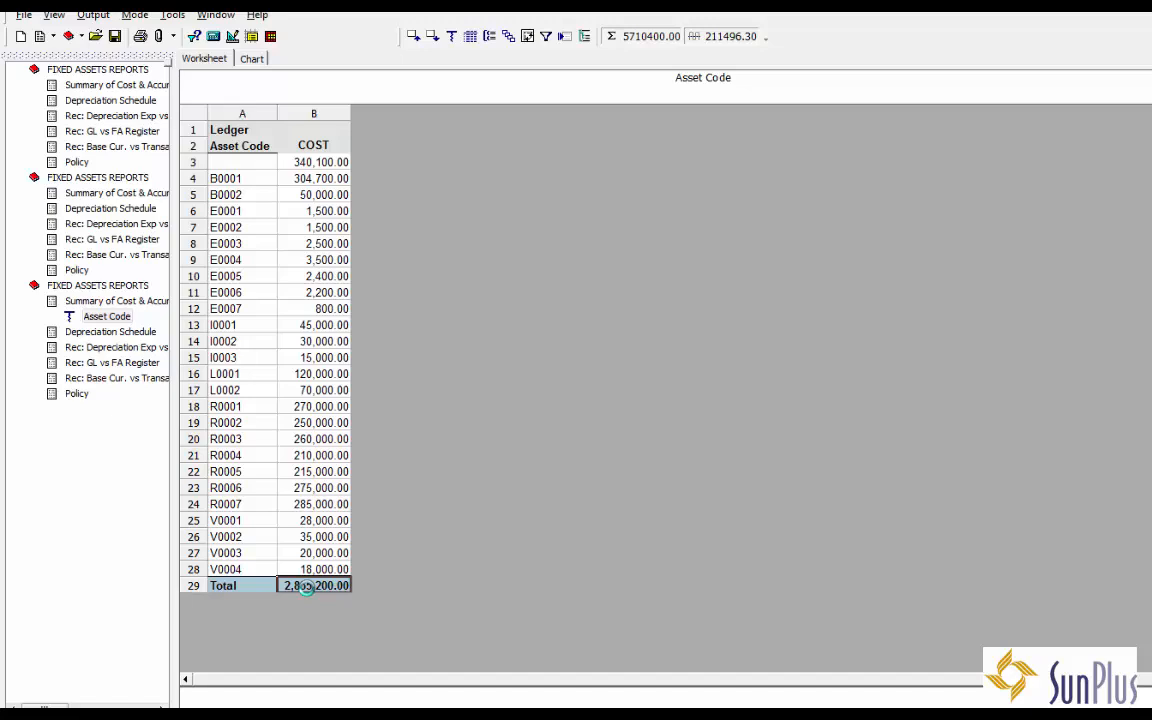
pyautogui.click(319, 162)
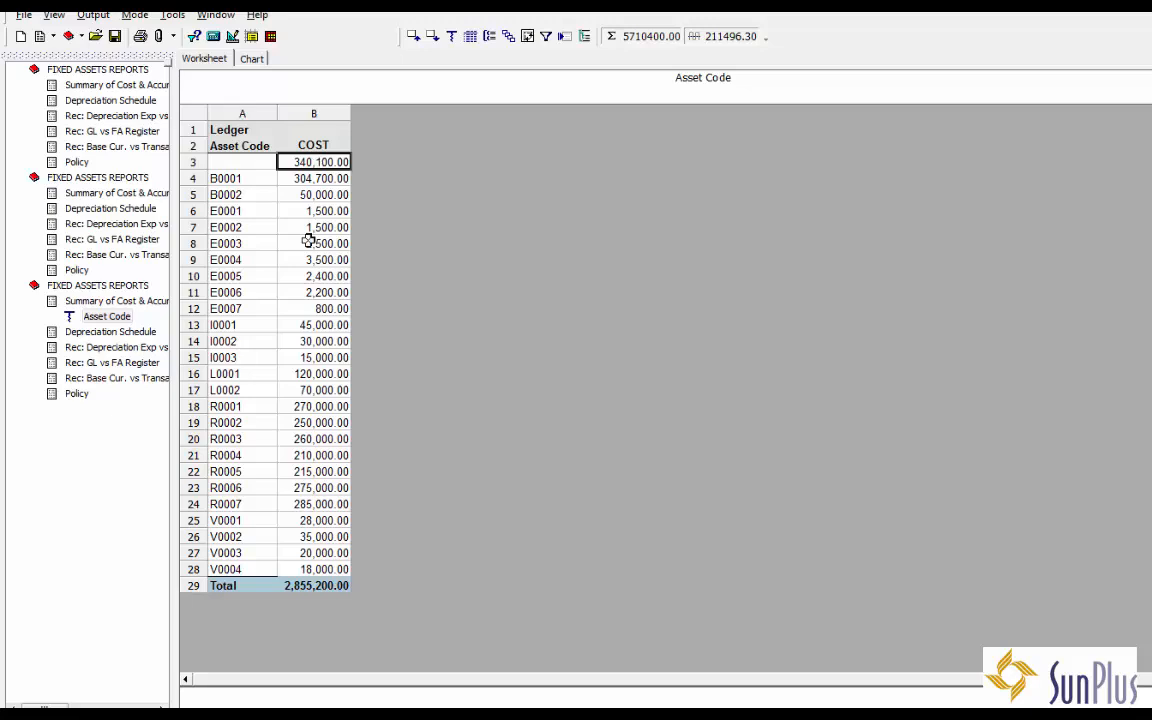
# Copy the whole general ledger drilldown table, A1:B29, into the empty Excel Sheet1 starting at cell A1
pyautogui.click(236, 127)
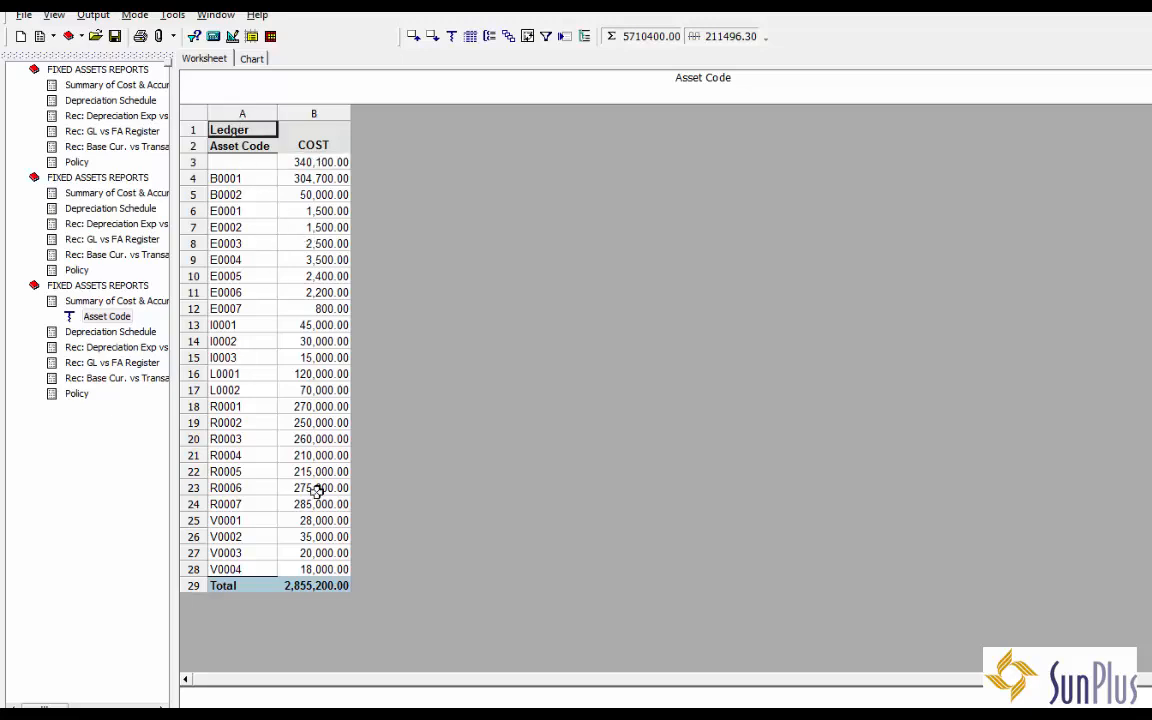
pyautogui.click(319, 588)
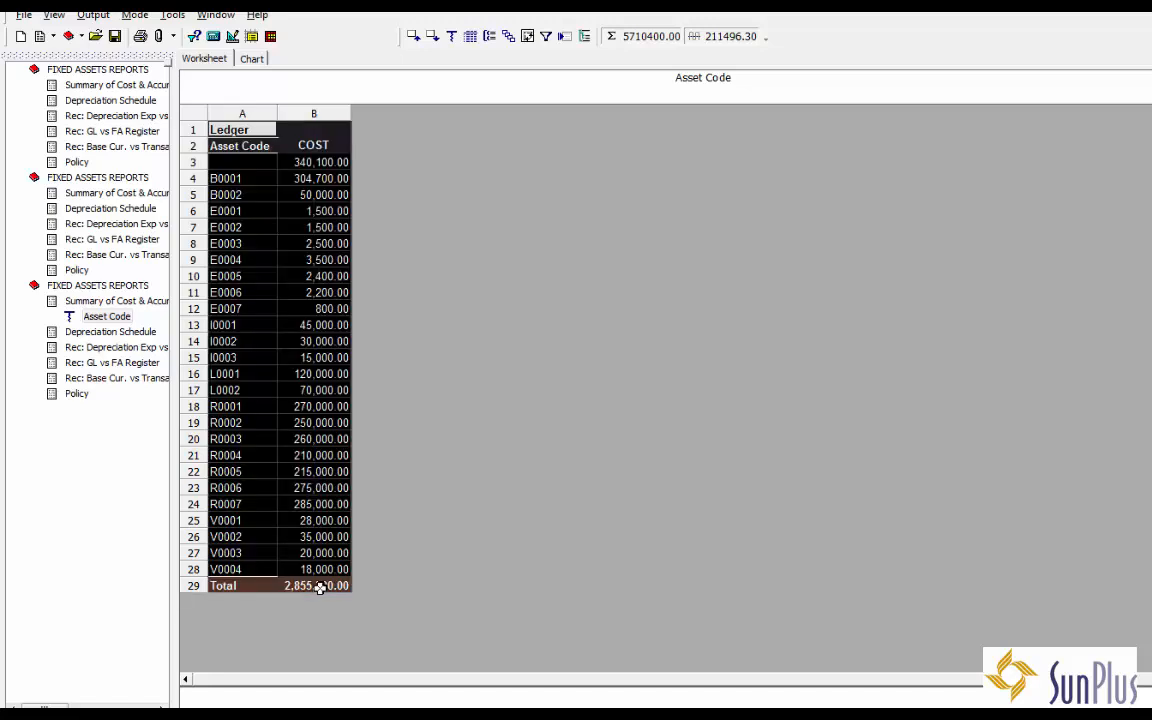
pyautogui.rightClick(254, 305)
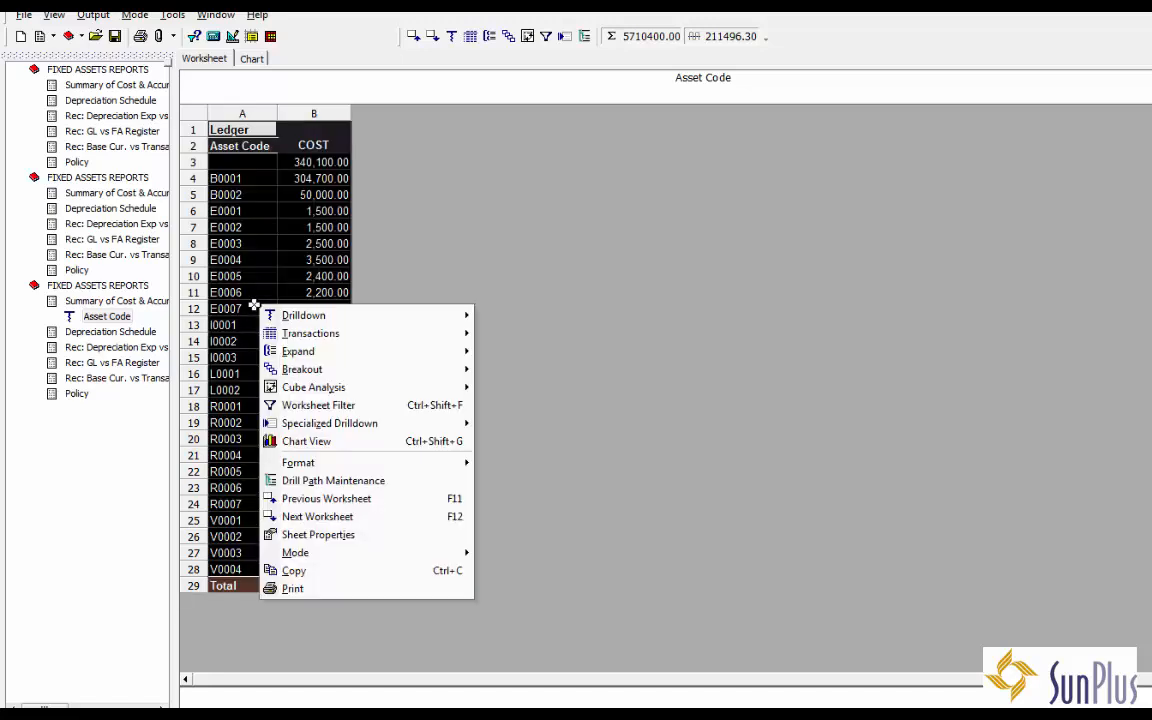
pyautogui.click(316, 572)
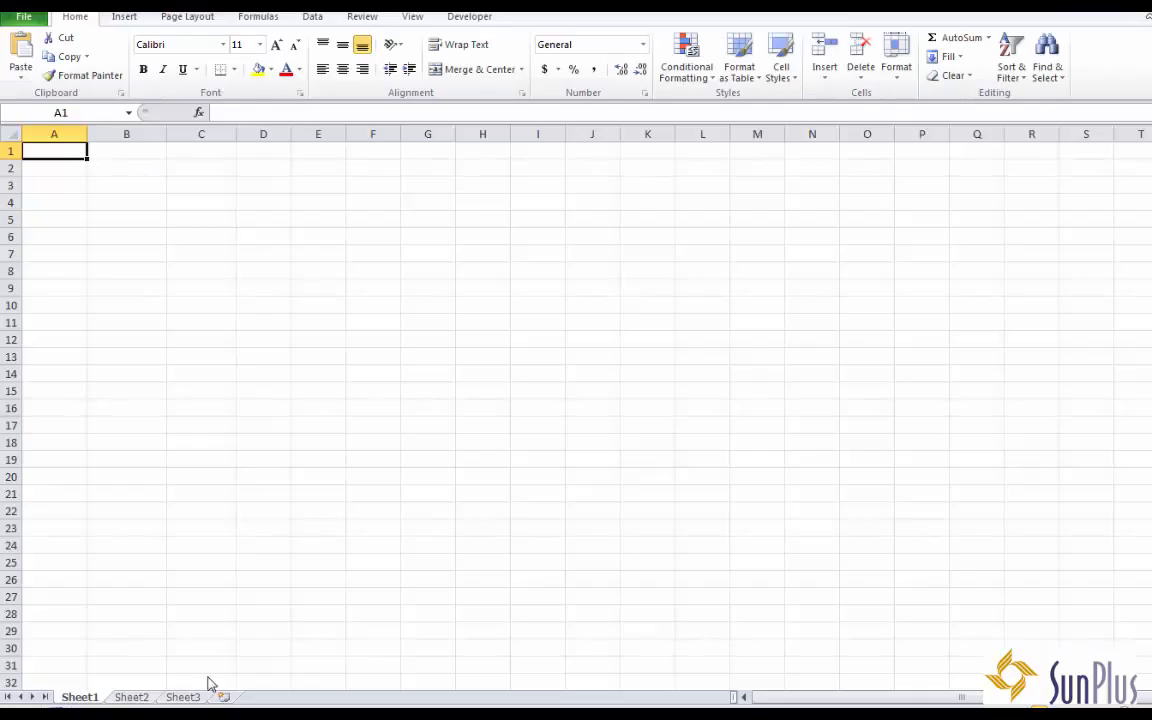
pyautogui.rightClick(51, 151)
pyautogui.click(90, 221)
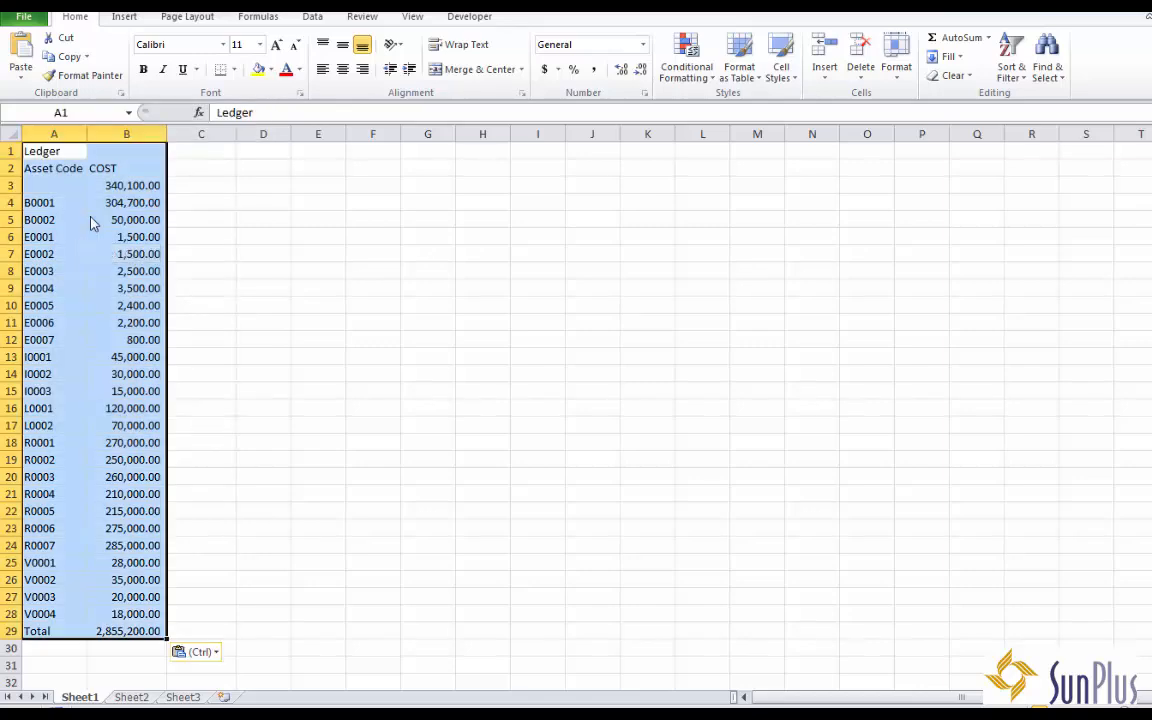
pyautogui.click(90, 221)
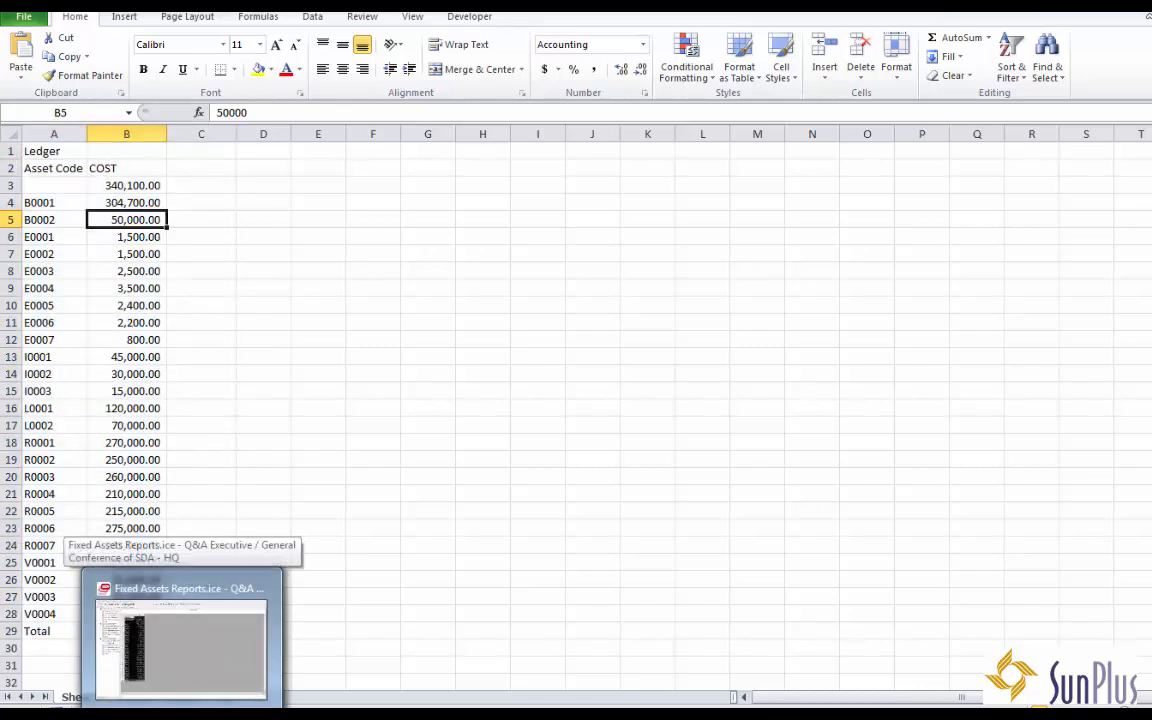
# Back in Q&A Executive, open the Summary of Cost & Accumulated Depreciation and start a specified drilldown on the Per Asset Register cost
pyautogui.click(181, 645)
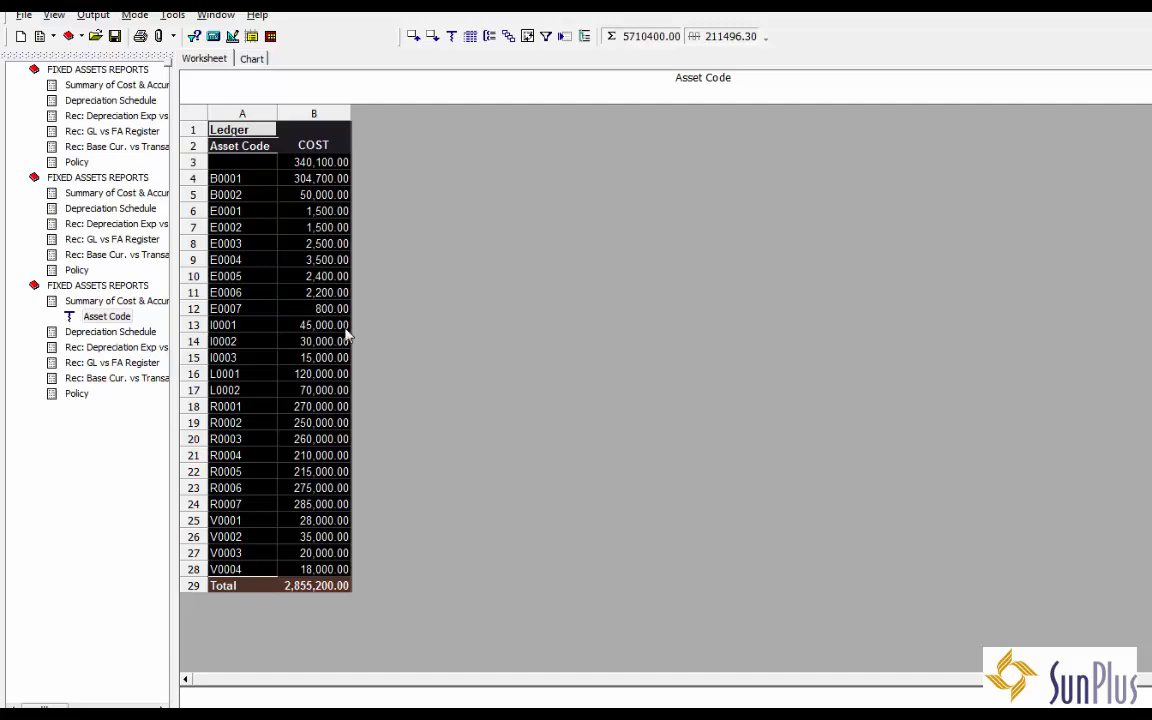
pyautogui.click(138, 303)
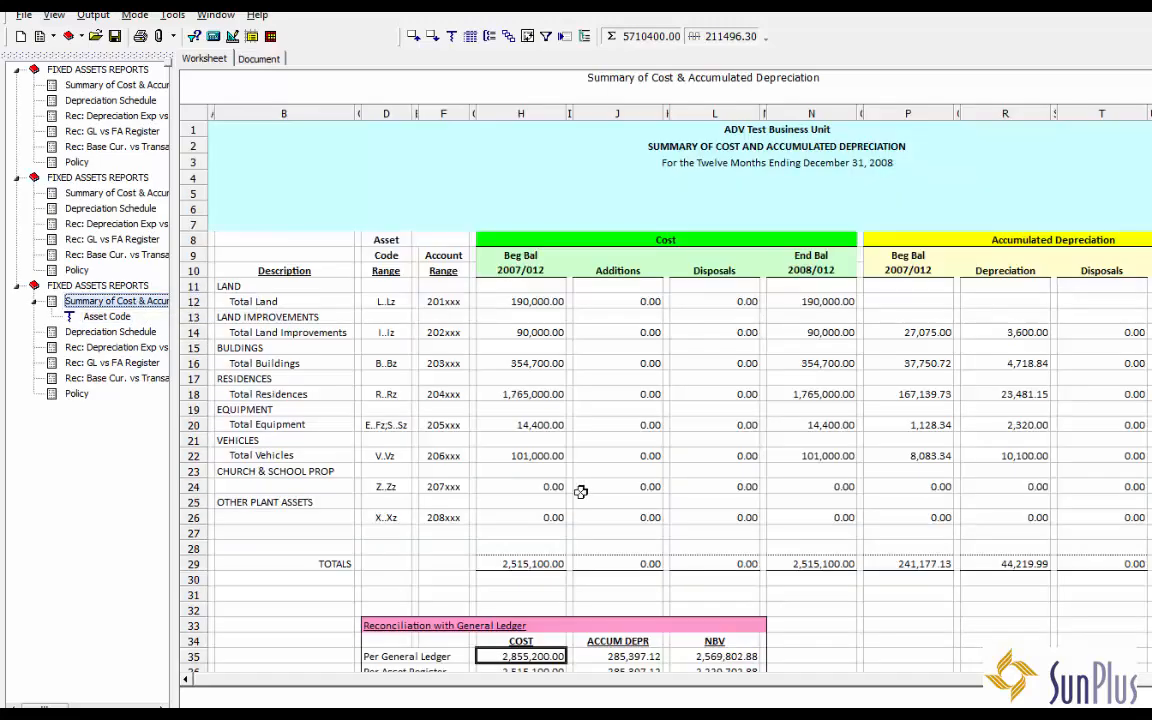
pyautogui.scroll(-1, 850, 620)
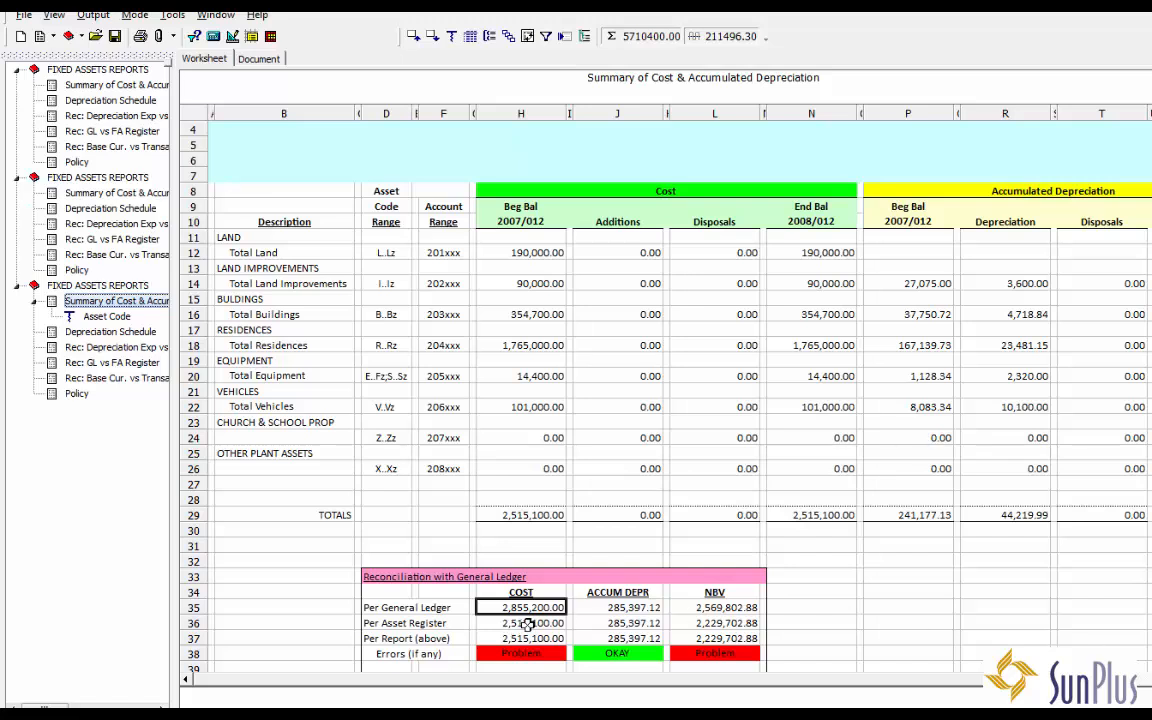
pyautogui.rightClick(518, 622)
pyautogui.moveTo(655, 358)
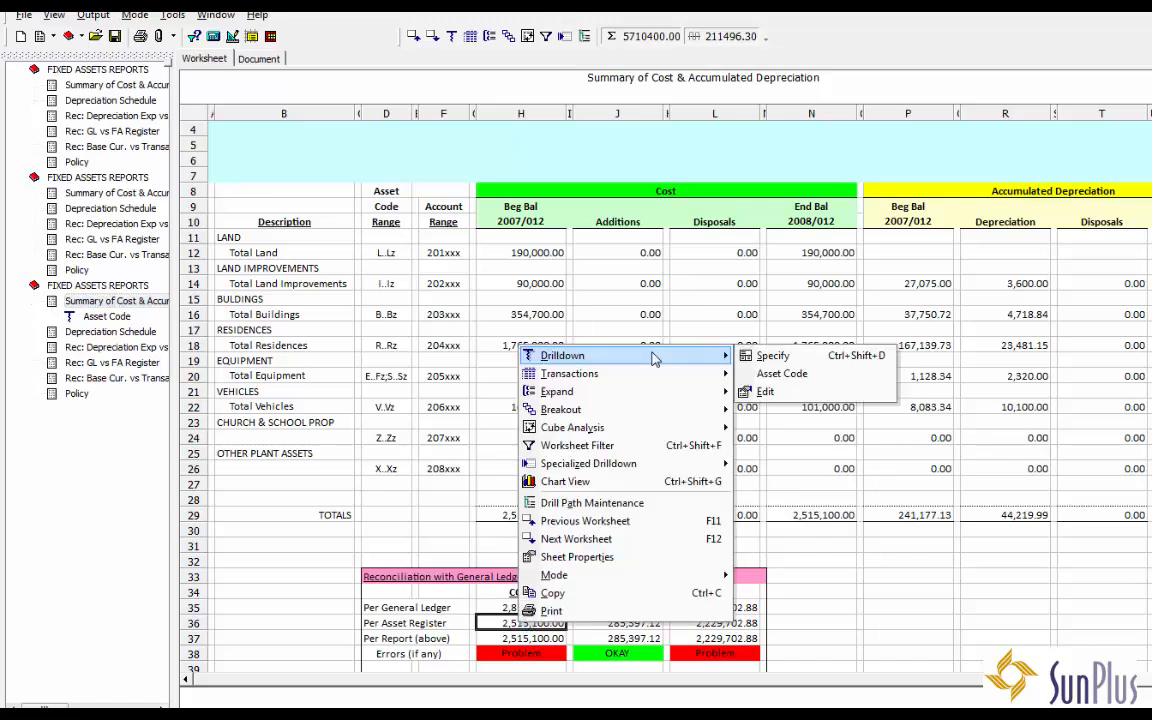
pyautogui.click(772, 356)
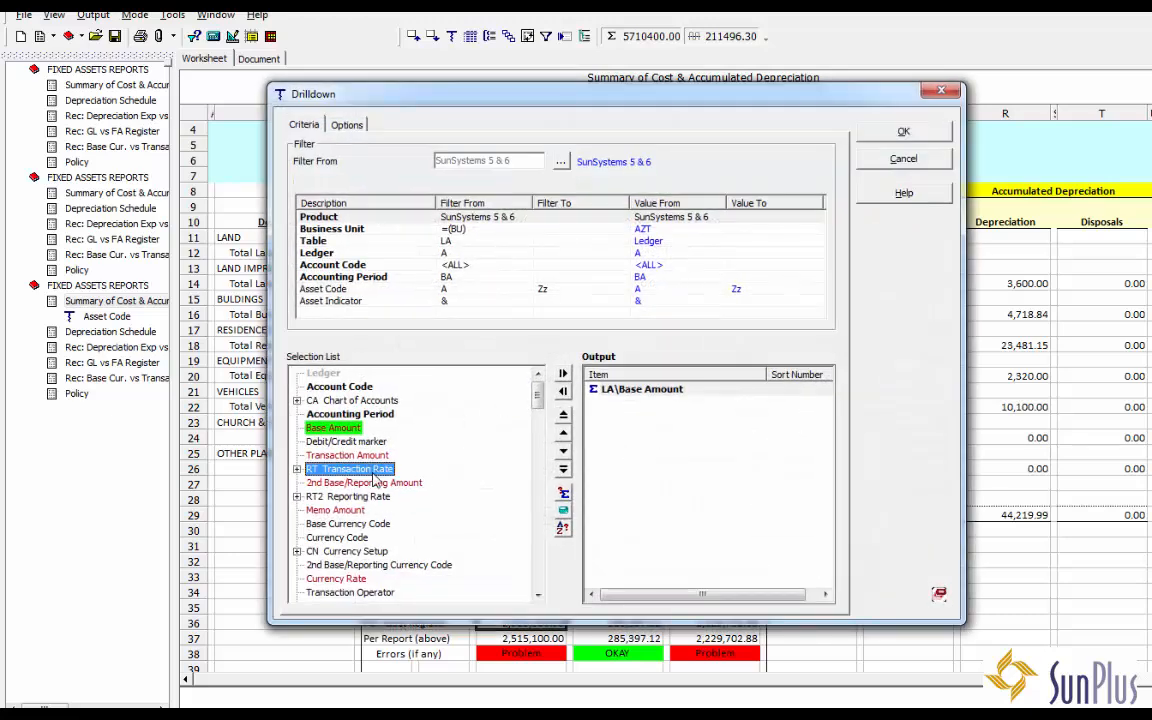
# Add Asset Code to the drilldown output and run the drilldown
pyautogui.press('a')
pyautogui.click(537, 594)
pyautogui.click(537, 594)
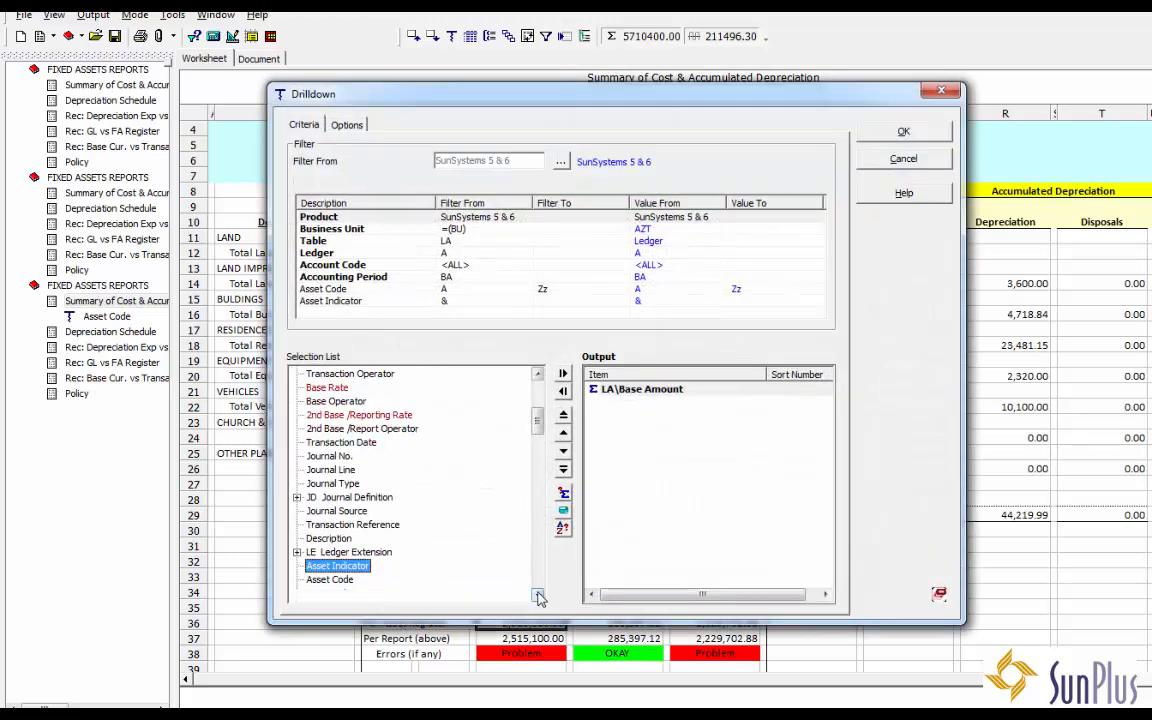
pyautogui.click(537, 594)
pyautogui.click(537, 594)
pyautogui.doubleClick(329, 551)
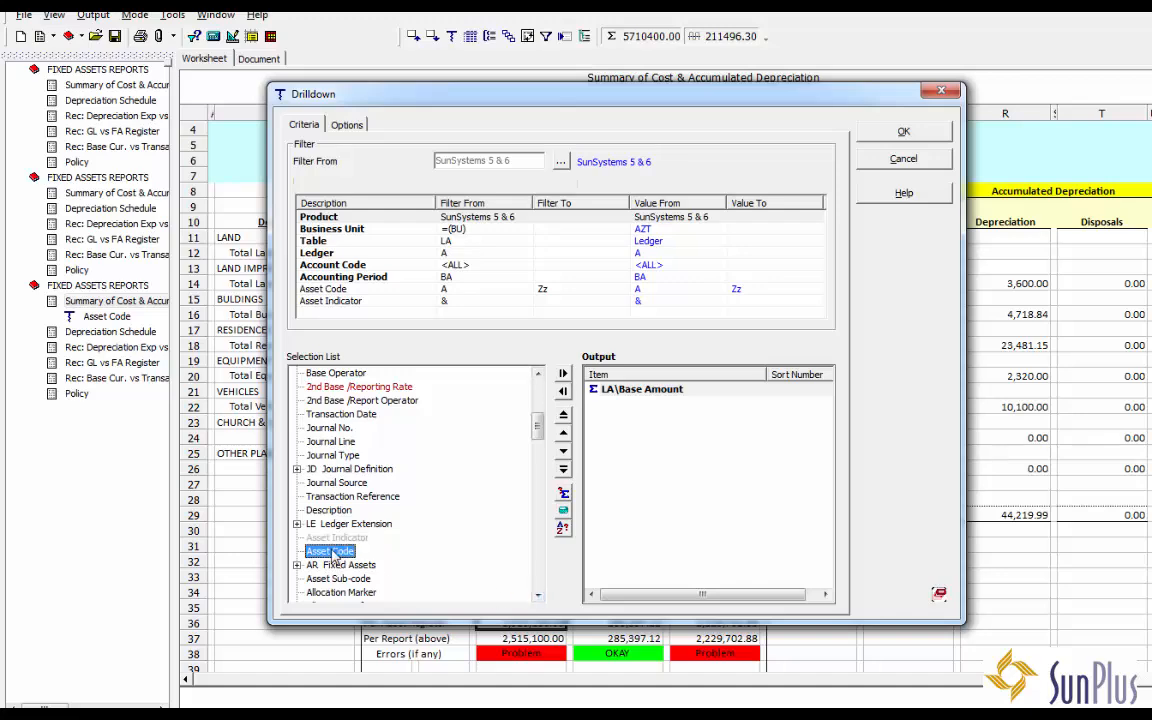
pyautogui.click(902, 128)
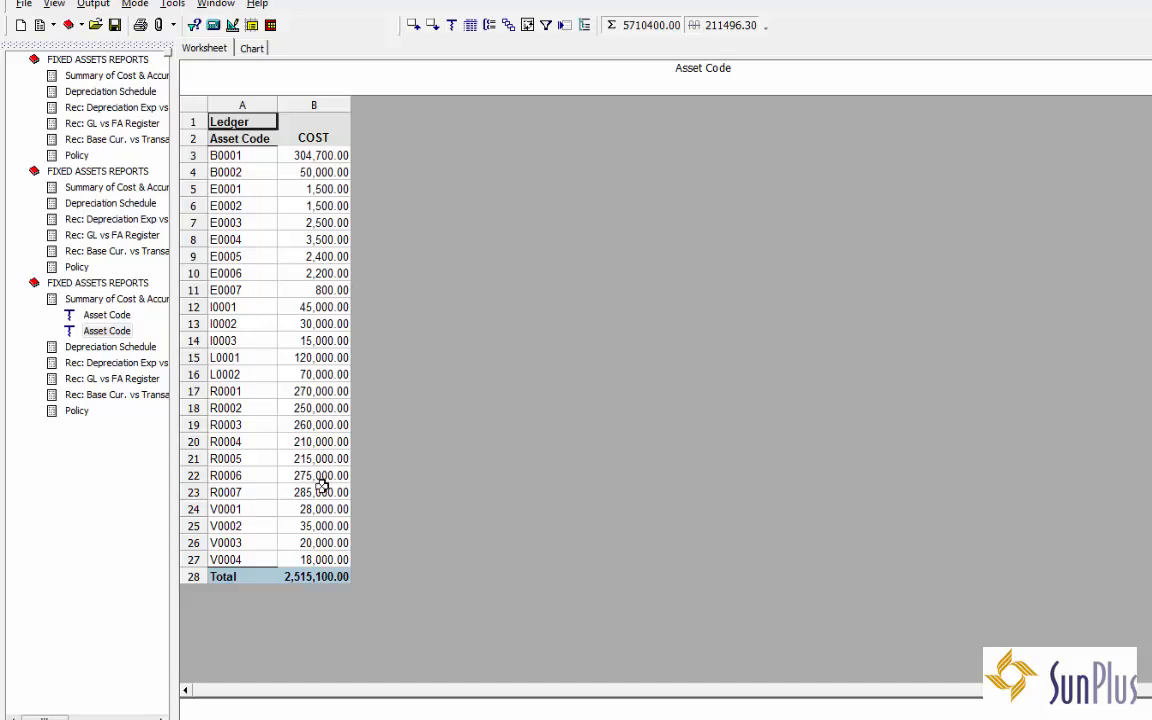
# Copy the whole asset register drilldown table, A1:B28, into Excel Sheet1 starting at cell D1
pyautogui.keyDown('shift'); pyautogui.click(328, 575); pyautogui.keyUp('shift')
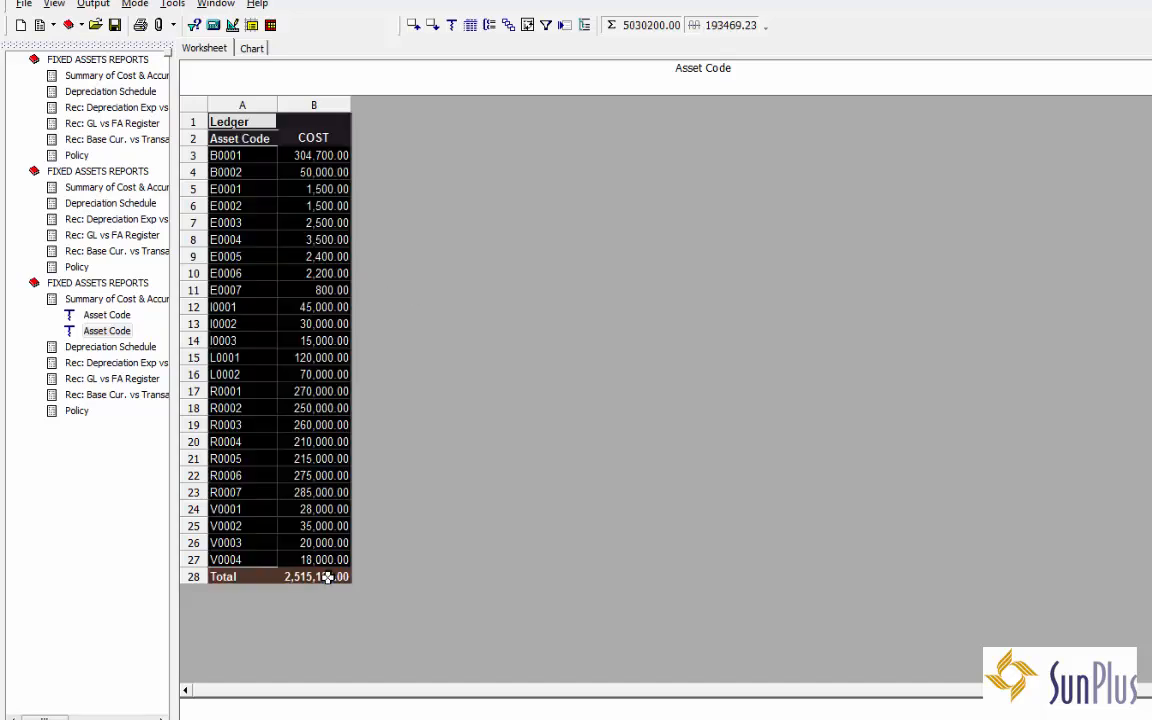
pyautogui.rightClick(268, 348)
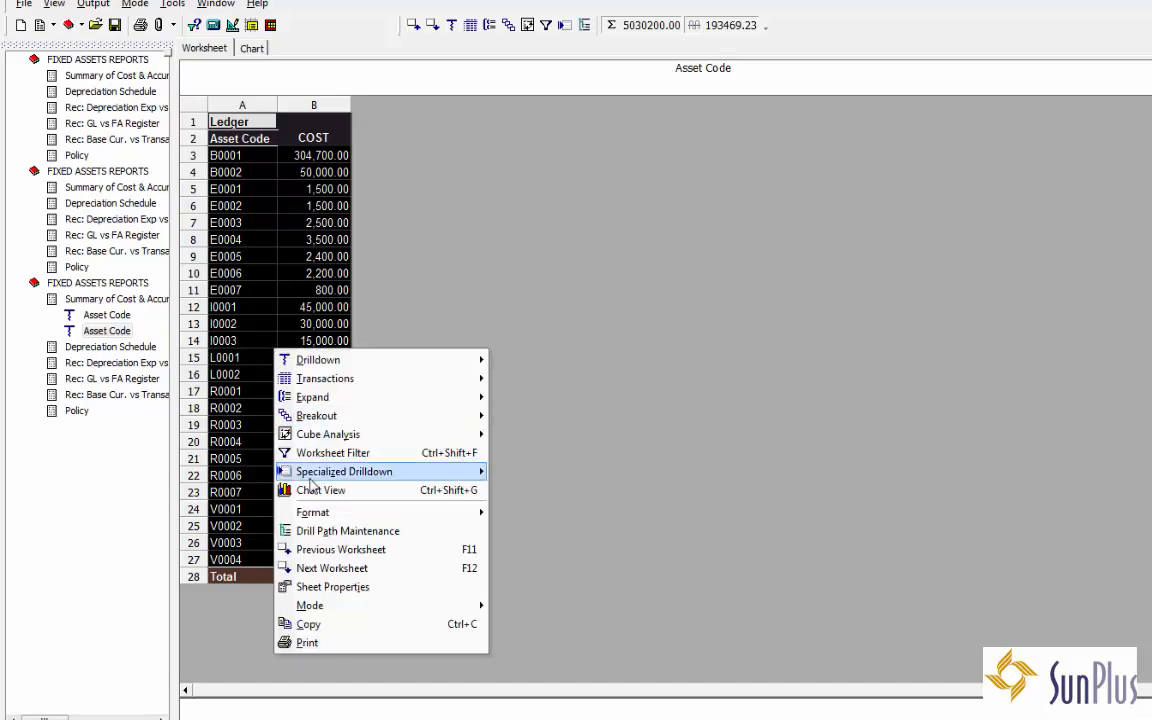
pyautogui.click(312, 625)
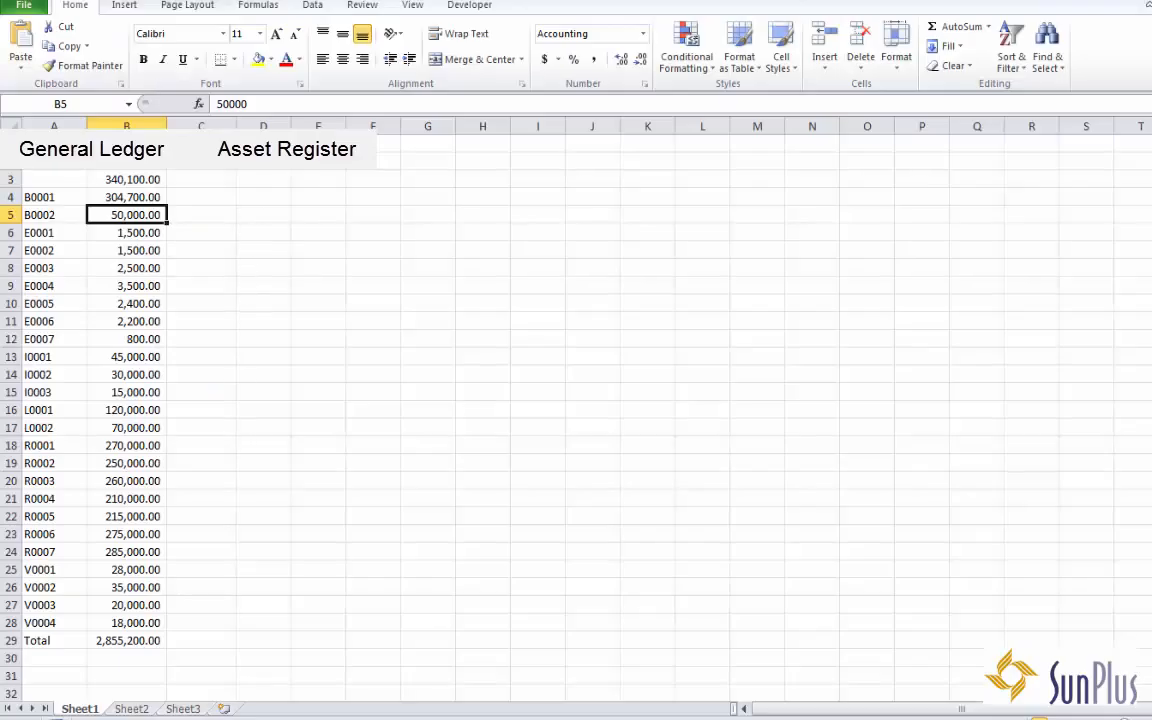
pyautogui.click(263, 143)
pyautogui.rightClick(265, 146)
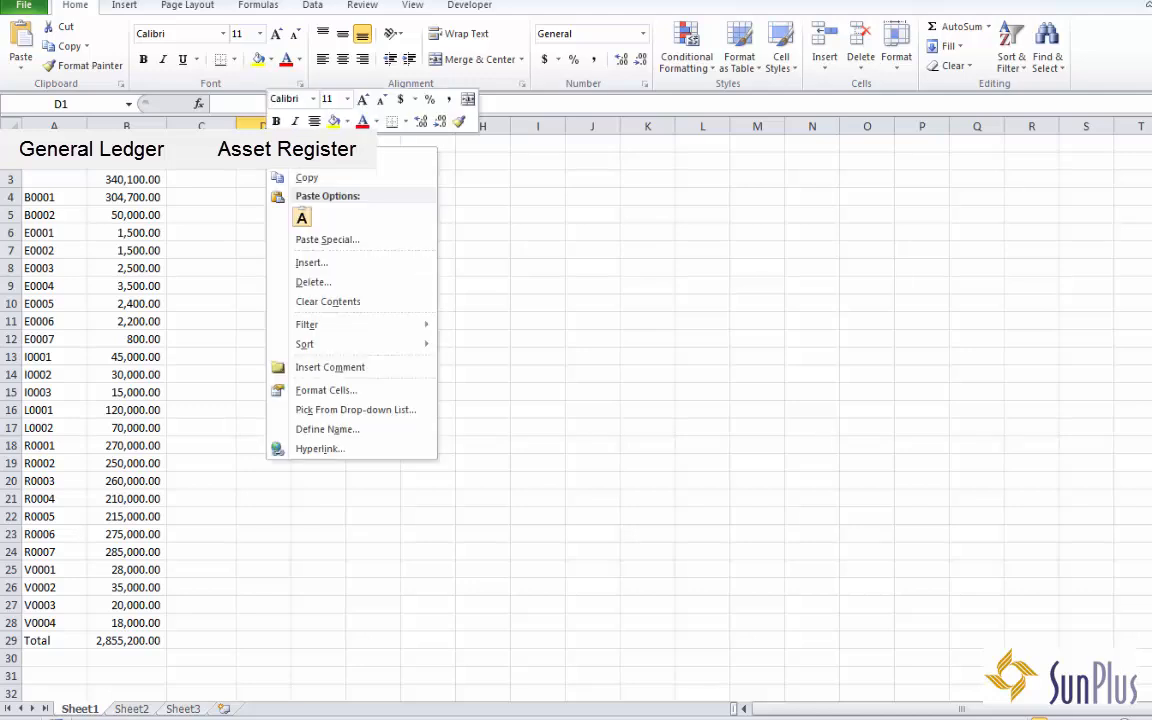
pyautogui.click(304, 218)
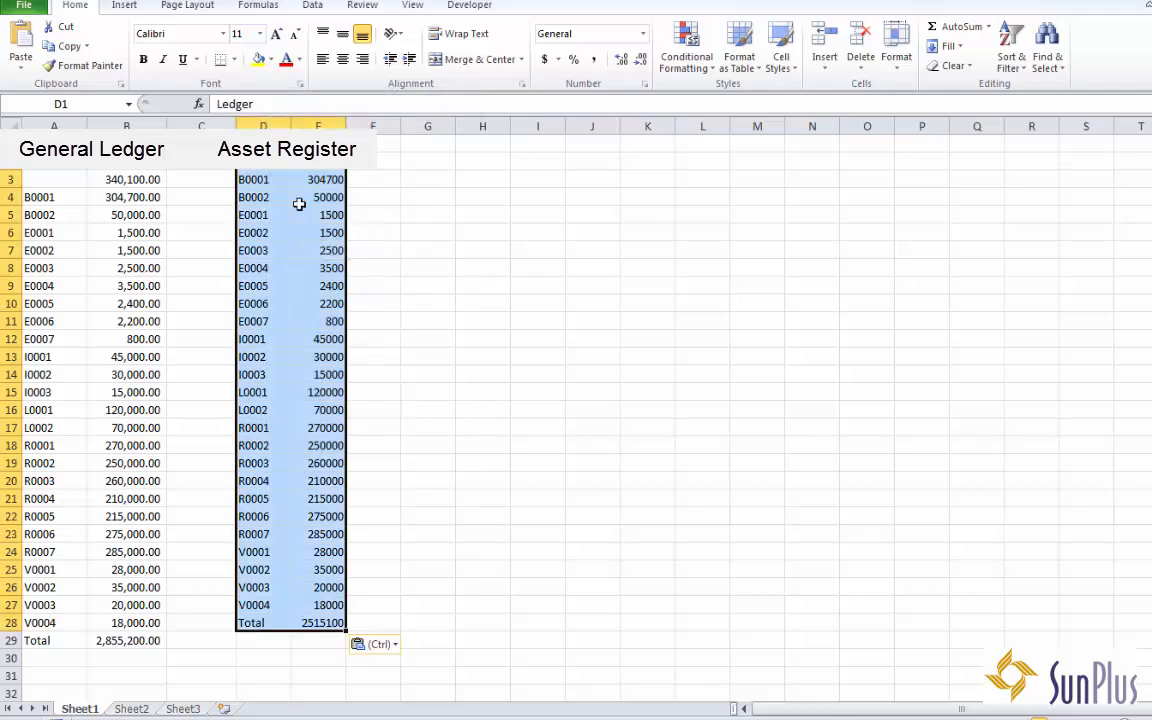
# Apply the comma number style to the asset register costs in E3:E28
pyautogui.click(259, 184)
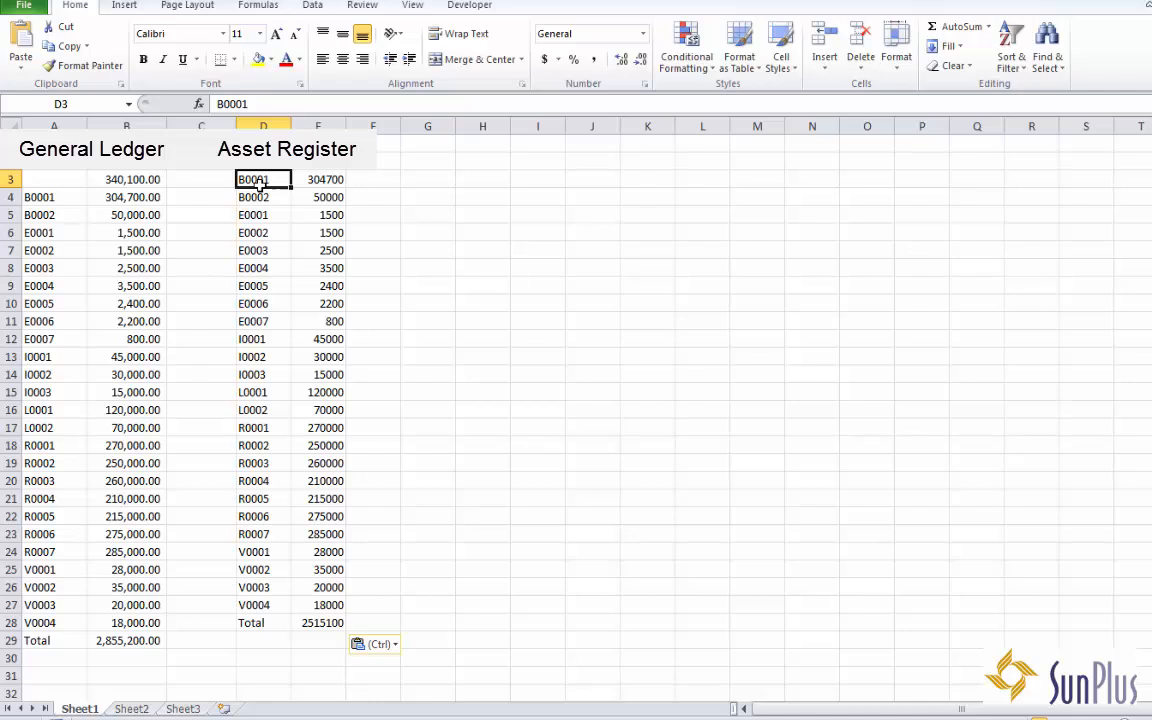
pyautogui.press('Right')
pyautogui.hotkey('shift', 'Down')
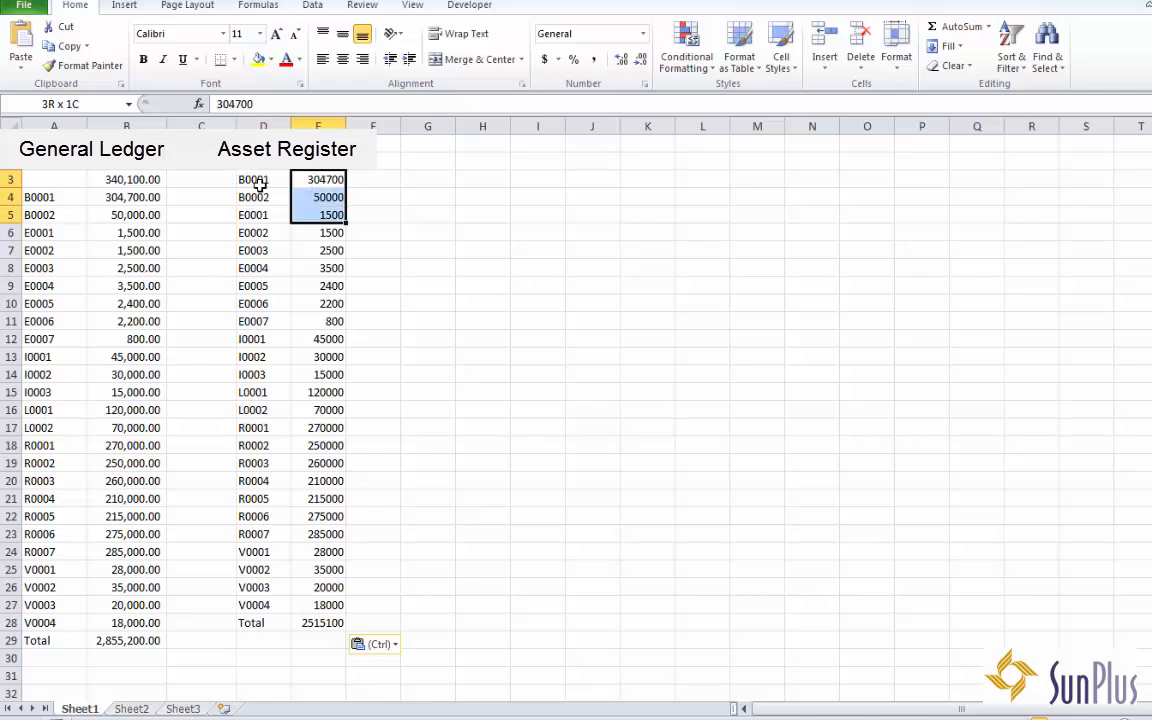
pyautogui.hotkey('ctrl', 'shift', 'Down')
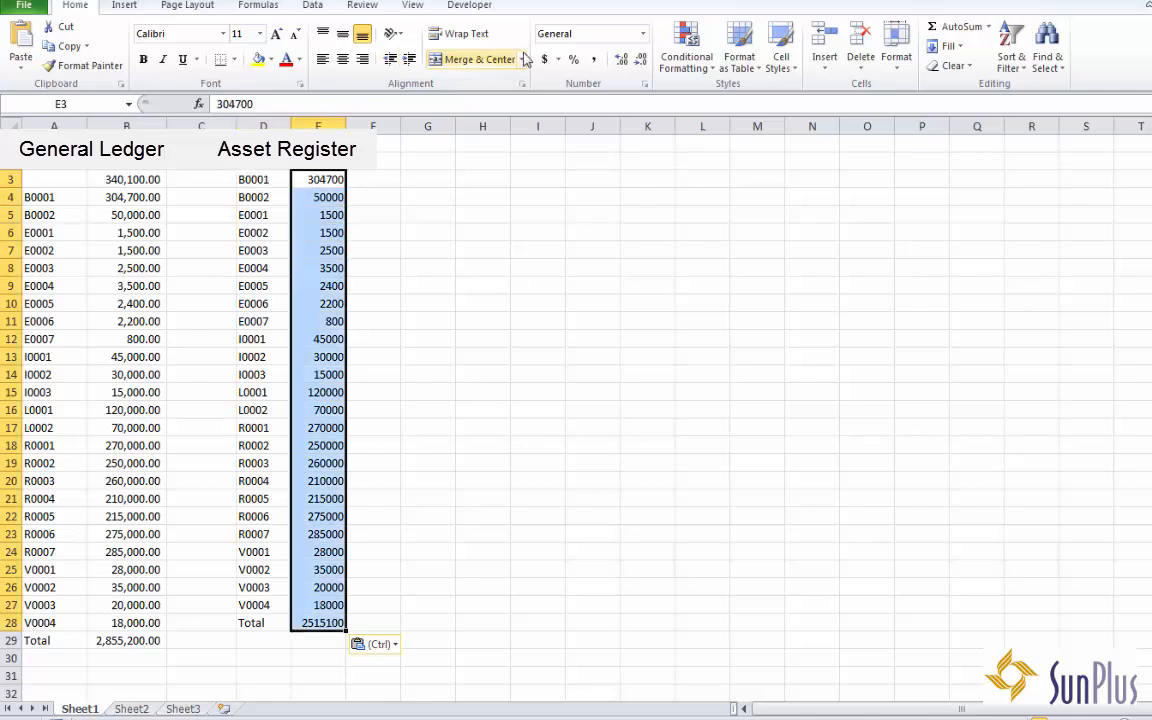
pyautogui.click(594, 59)
# Move the asset register rows D3:E28 down one row to start at D4, aligning them with the general ledger asset codes
pyautogui.press('Left')
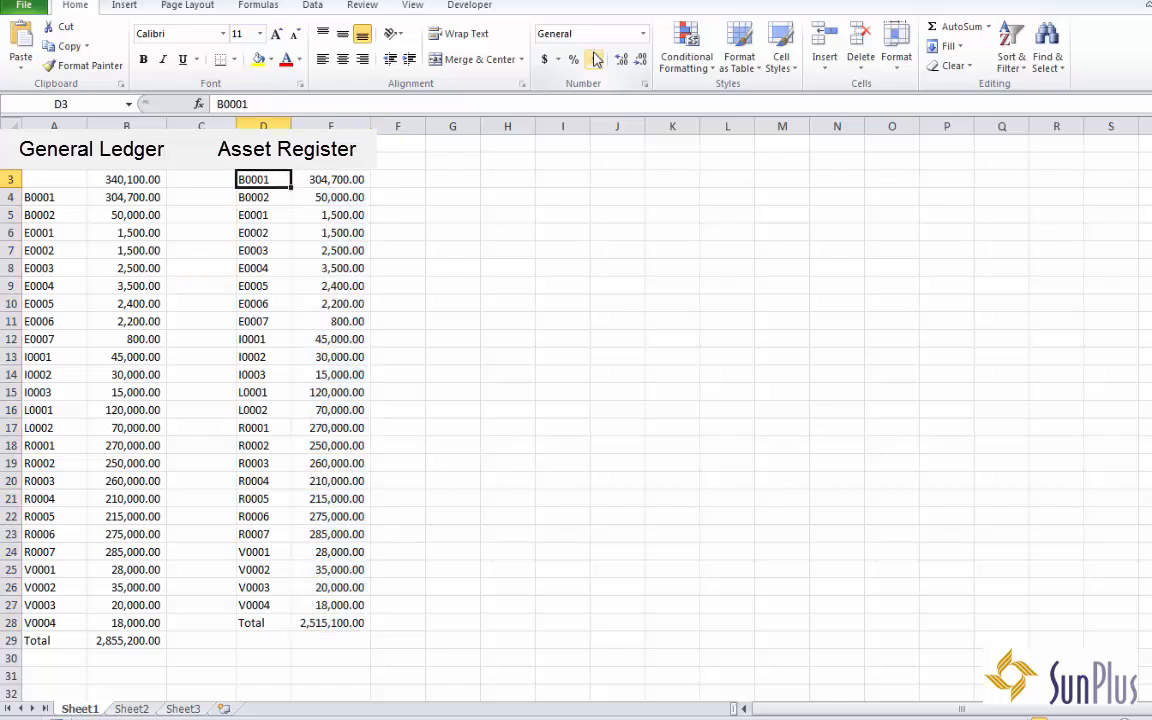
pyautogui.hotkey('shift', 'Down')
pyautogui.hotkey('ctrl', 'shift', 'Down')
pyautogui.hotkey('shift', 'Right')
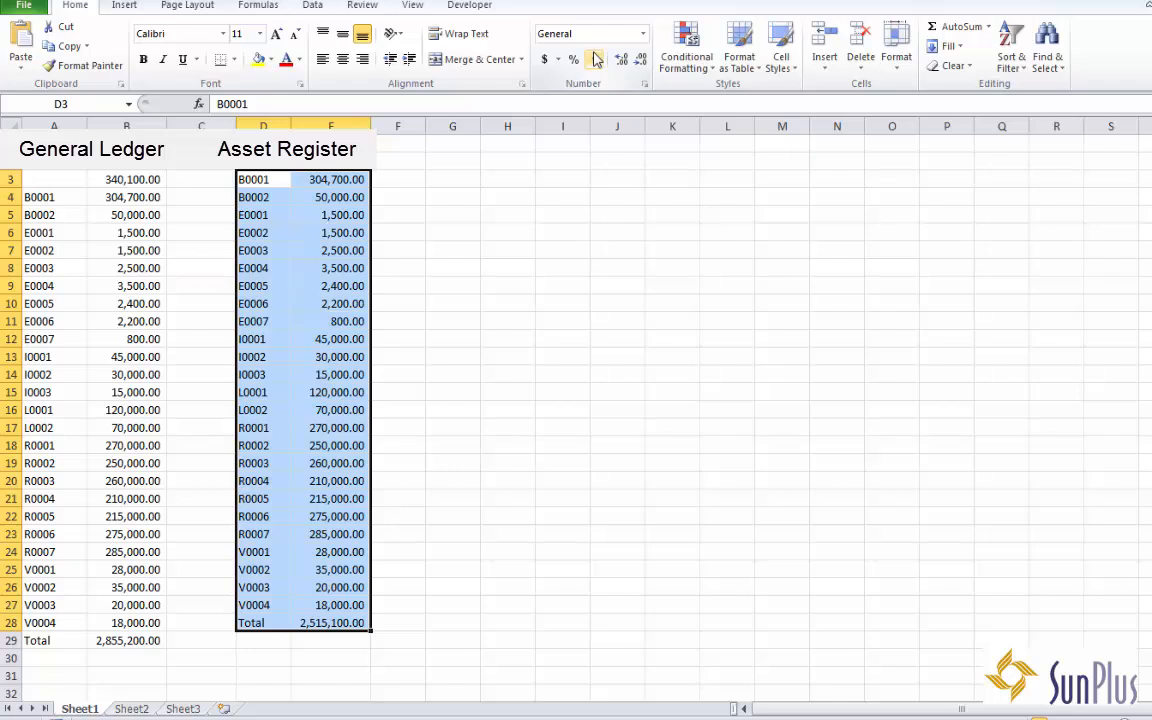
pyautogui.hotkey('ctrl', 'x')
pyautogui.press('Down')
pyautogui.hotkey('ctrl', 'v')
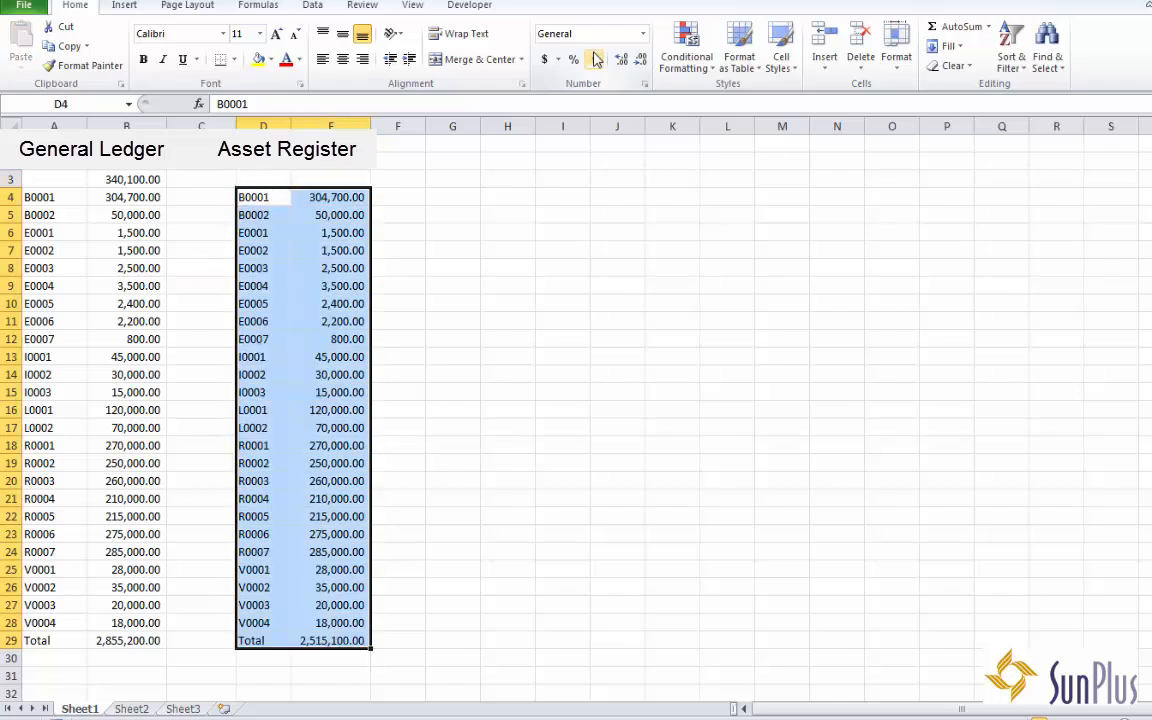
# Enter the formula =B3-E3 in cell C3 to calculate the difference between ledger and register cost
pyautogui.press('Up')
pyautogui.press('Left')
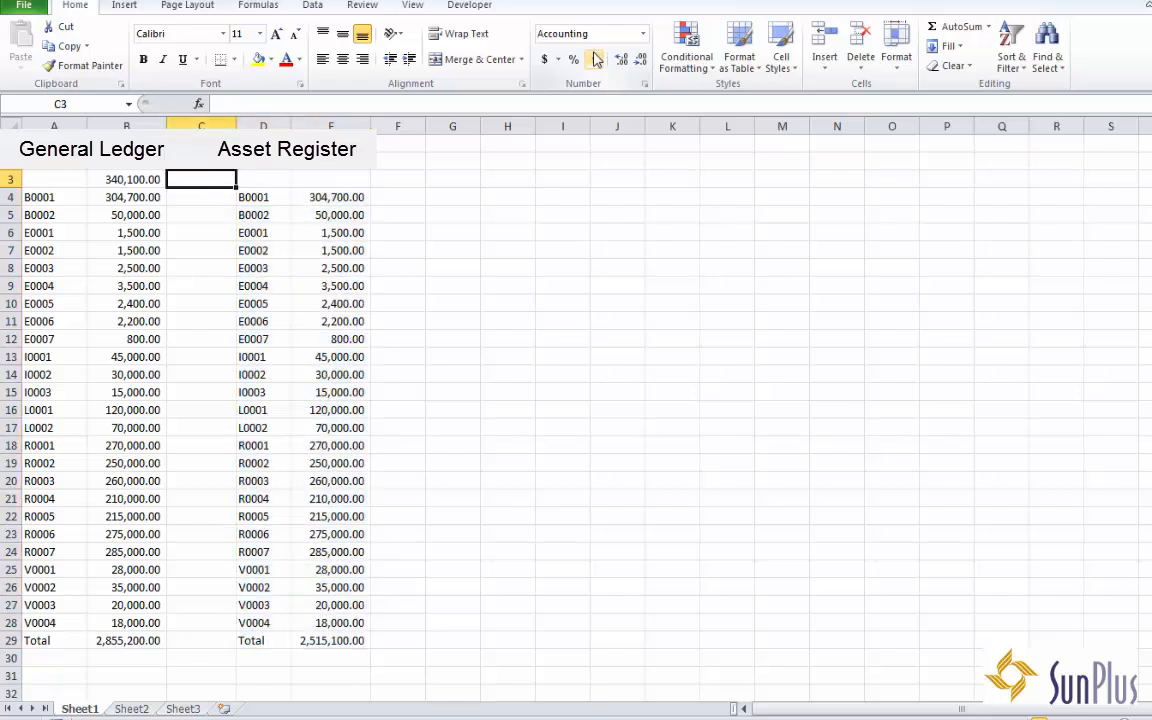
pyautogui.write('=')
pyautogui.press('Left')
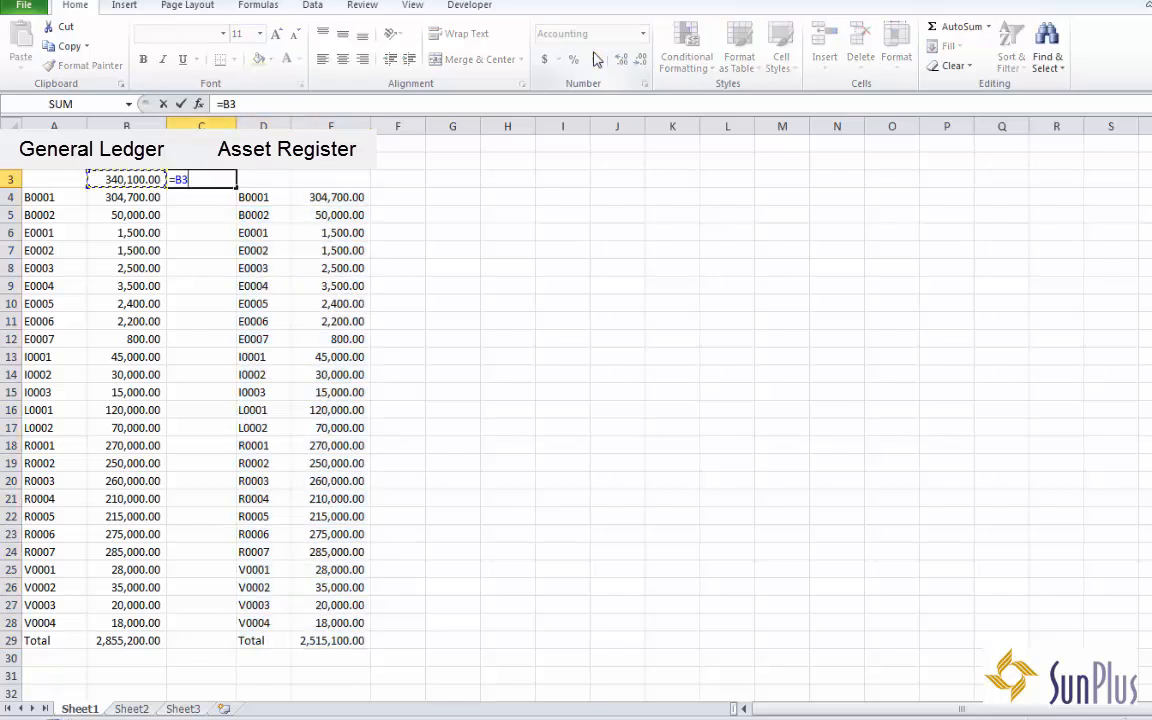
pyautogui.write('-')
pyautogui.press('Right')
pyautogui.press('Right')
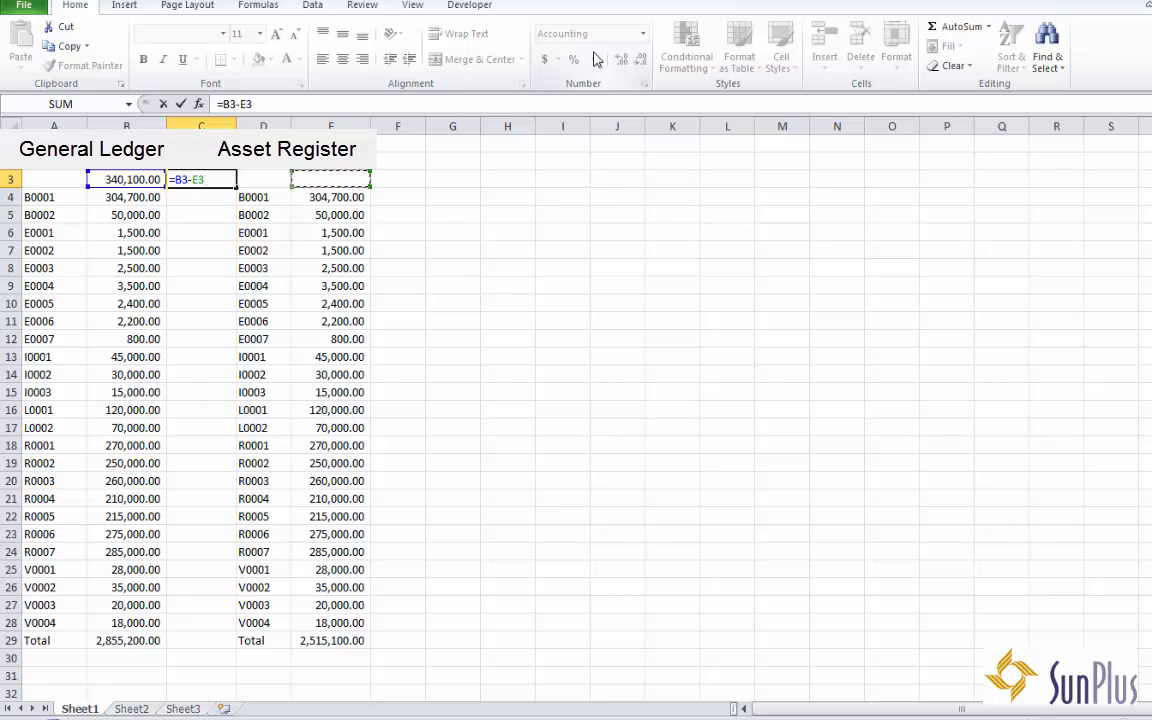
pyautogui.press('Return')
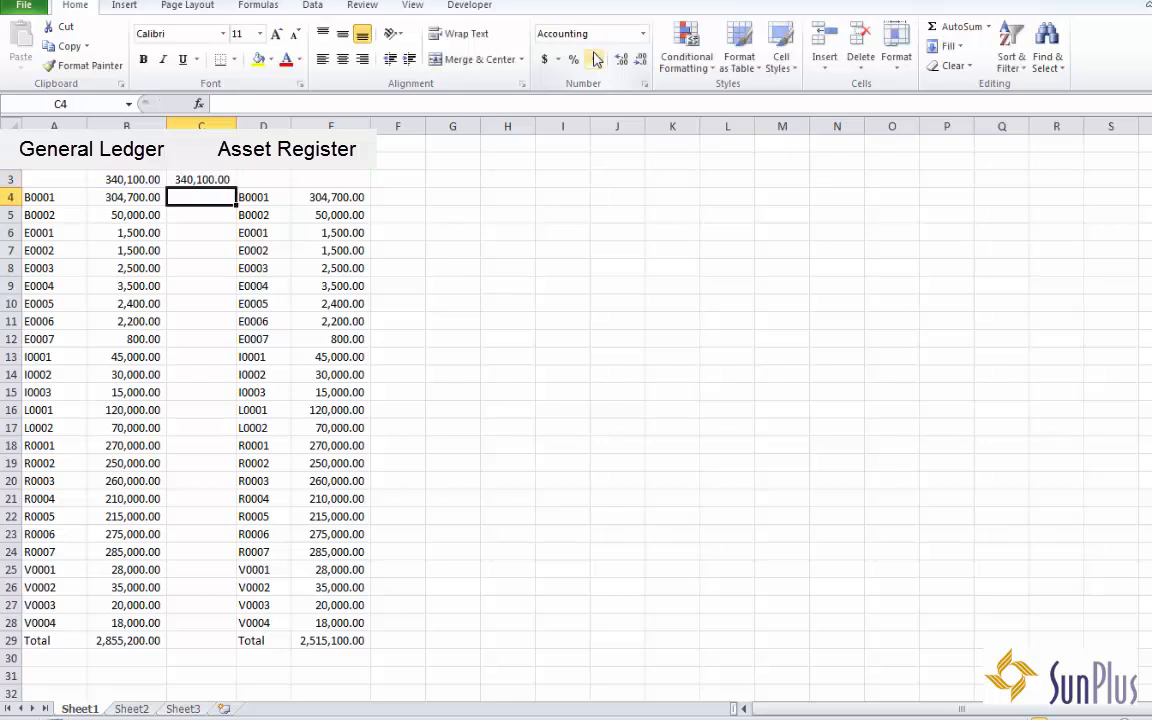
# Copy the difference formula from C3 into C4:C28 for all the asset codes
pyautogui.press('Up')
pyautogui.hotkey('ctrl', 'c')
pyautogui.press('Down')
pyautogui.hotkey('shift', 'Down')
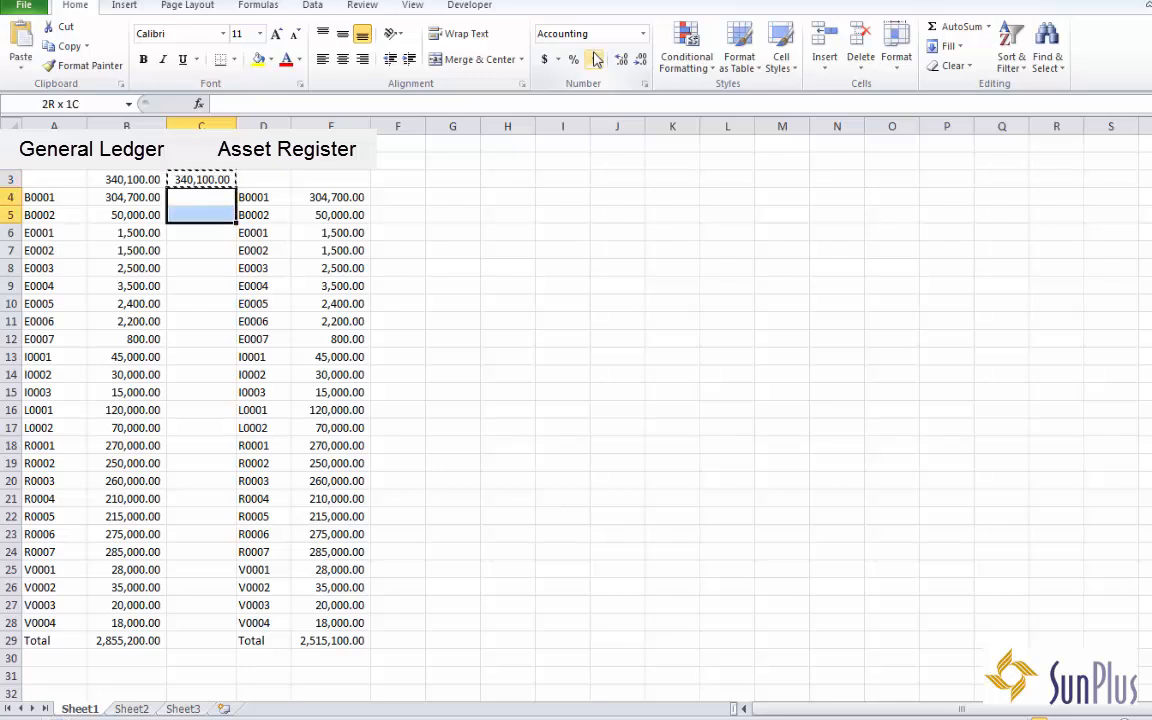
pyautogui.hotkey('shift', 'Down')
pyautogui.hotkey('shift', 'Down')
pyautogui.hotkey('shift', 'Down')
pyautogui.hotkey('shift', 'Down')
pyautogui.hotkey('shift', 'Down')
pyautogui.hotkey('shift', 'Down')
pyautogui.hotkey('shift', 'Down')
pyautogui.hotkey('shift', 'Down')
pyautogui.hotkey('shift', 'Down')
pyautogui.hotkey('shift', 'Down')
pyautogui.hotkey('shift', 'Down')
pyautogui.hotkey('shift', 'Down')
pyautogui.hotkey('shift', 'Down')
pyautogui.hotkey('shift', 'Down')
pyautogui.hotkey('shift', 'Down')
pyautogui.hotkey('shift', 'Down')
pyautogui.hotkey('shift', 'Down')
pyautogui.hotkey('shift', 'Down')
pyautogui.hotkey('shift', 'Down')
pyautogui.hotkey('shift', 'Down')
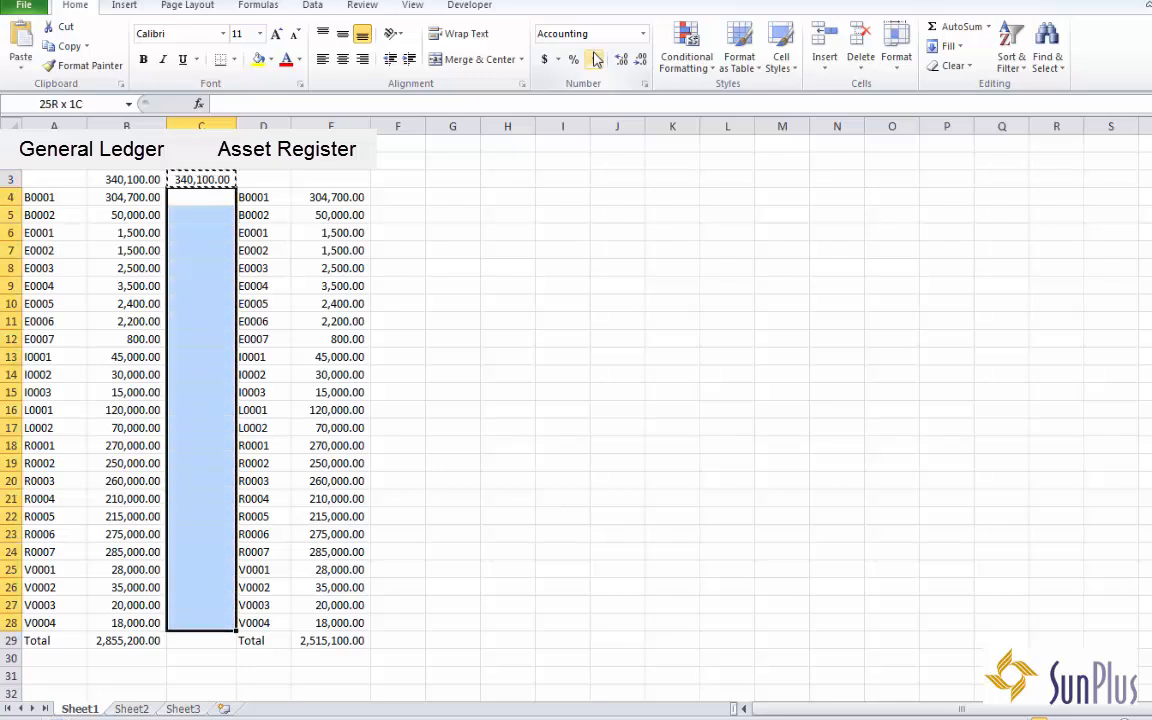
pyautogui.press('Return')
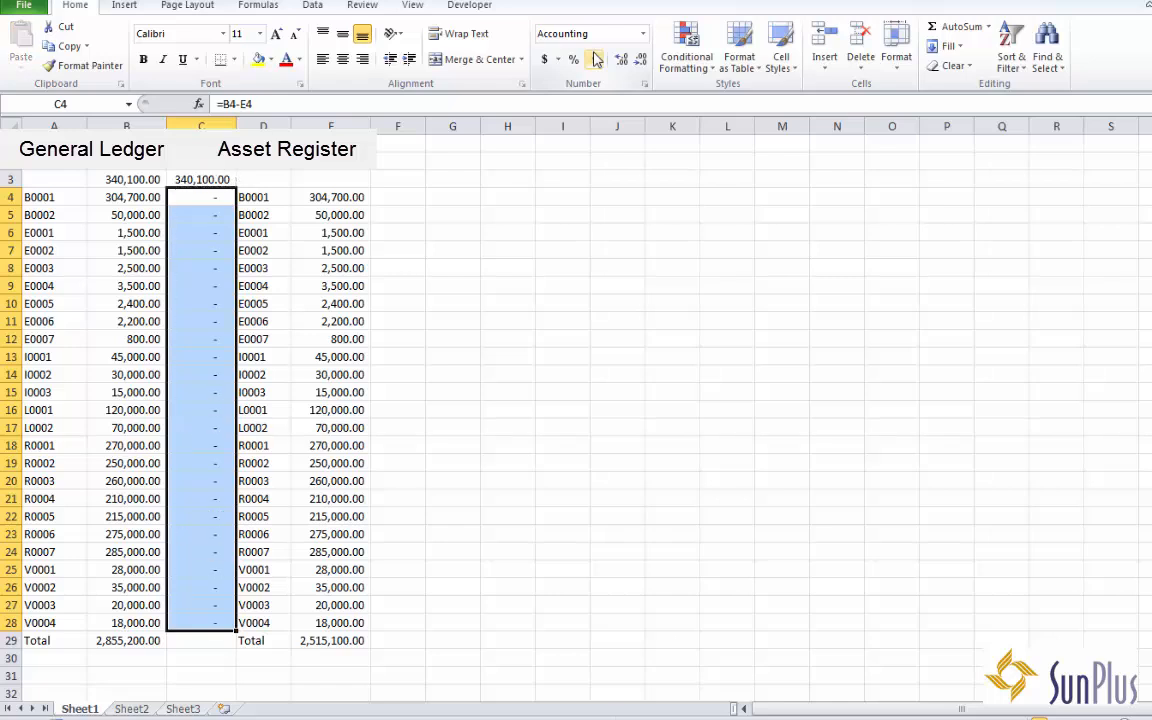
# Check the difference in C3 against the general ledger cost in B3 and the asset code cell of that row
pyautogui.press('Up')
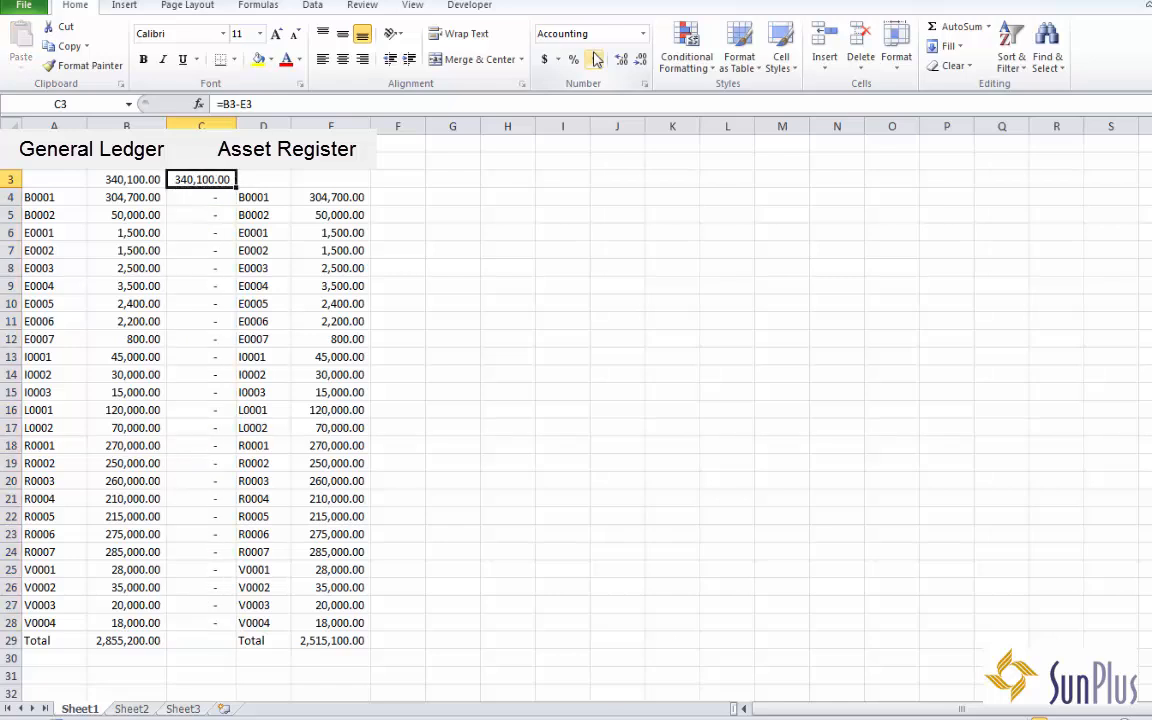
pyautogui.press('Left')
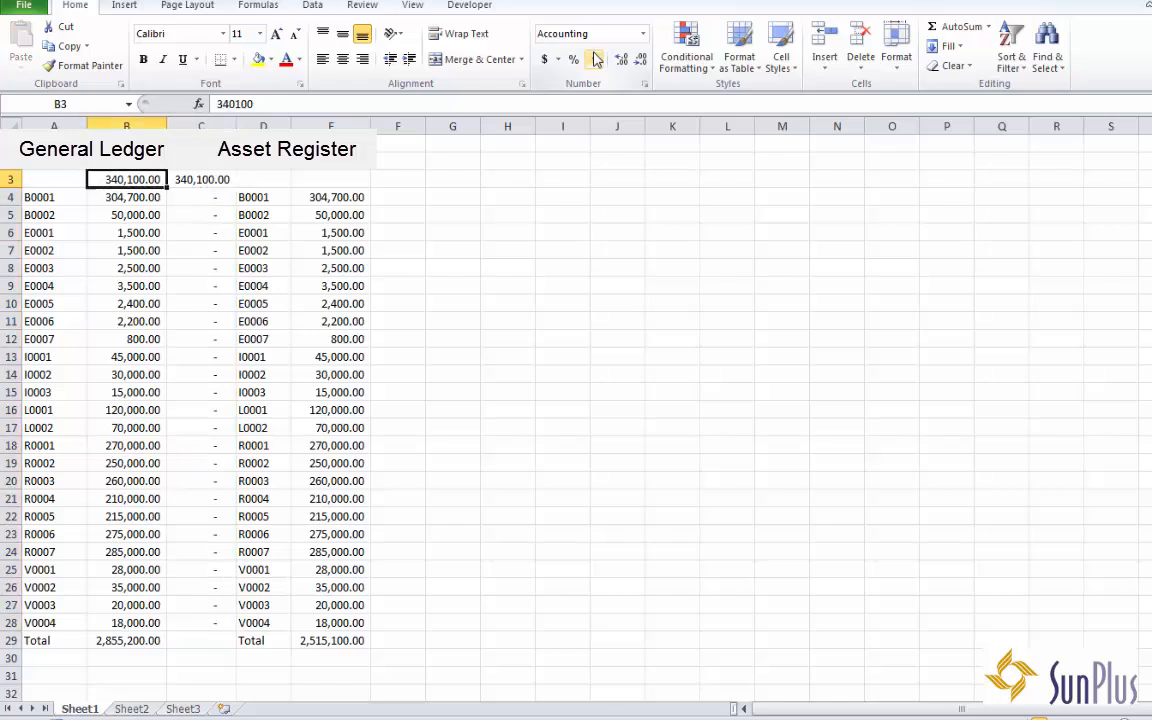
pyautogui.press('Left')
pyautogui.press('Up')
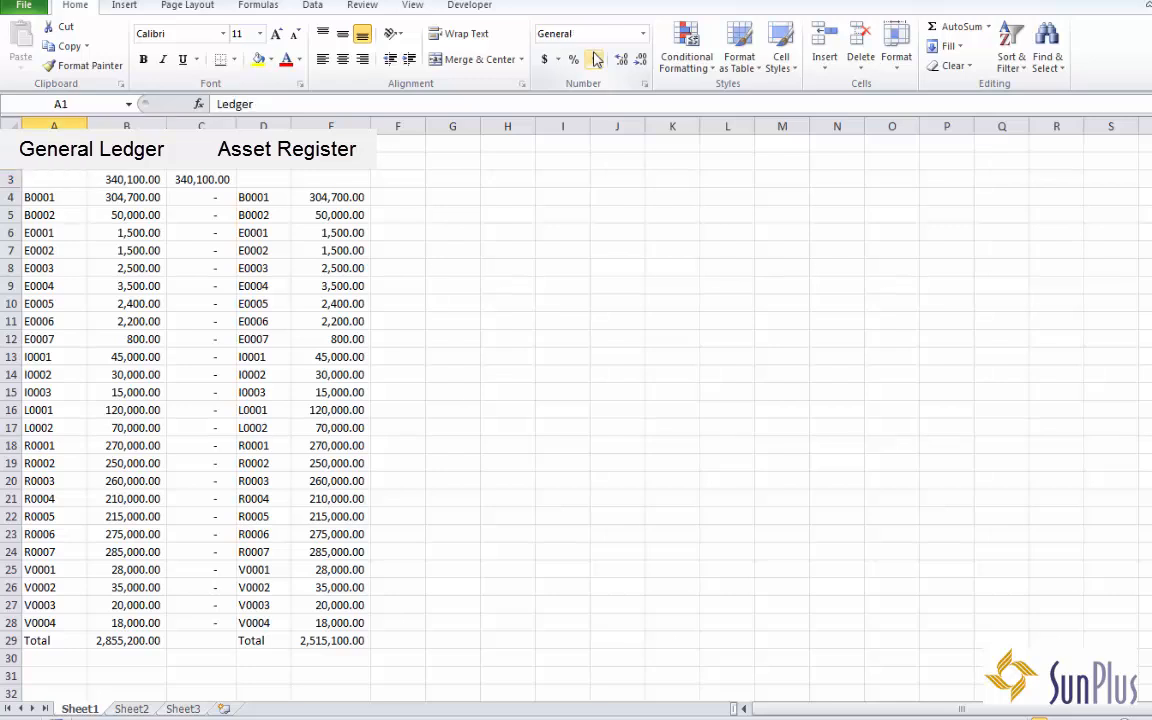
# Check the row 3 difference in C3 against the register asset code cell D3 and the general ledger cost in B3
pyautogui.press('Down')
pyautogui.press('Down')
pyautogui.press('Right')
pyautogui.press('Right')
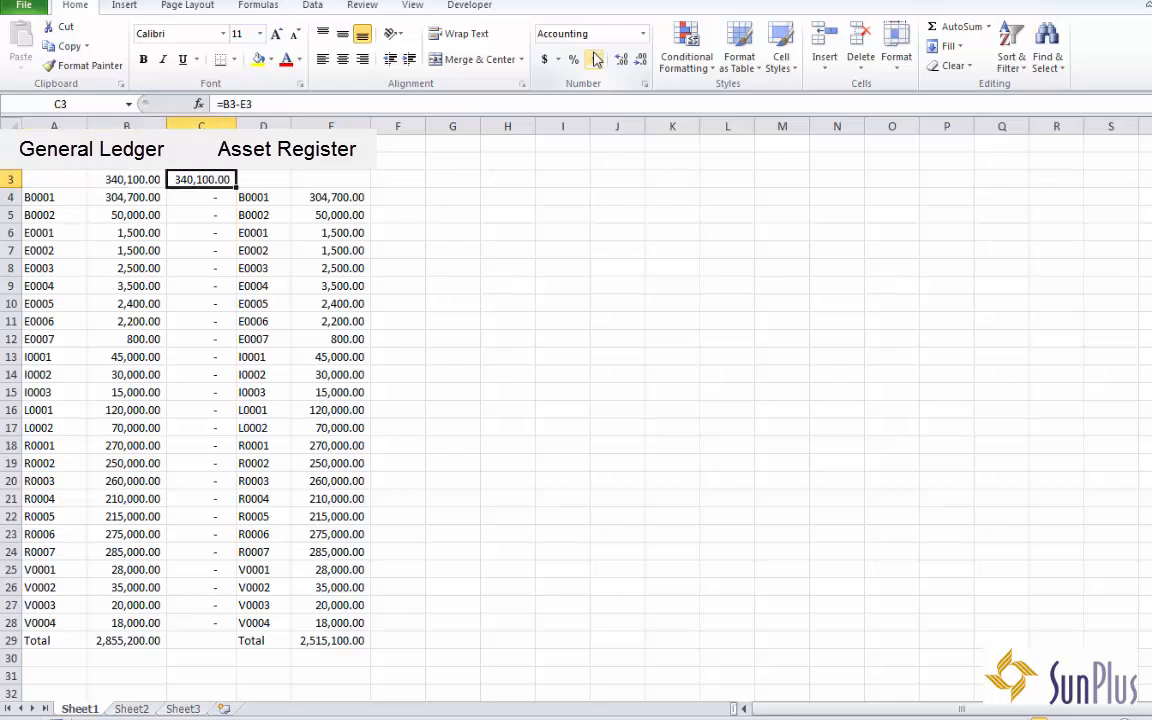
pyautogui.press('Right')
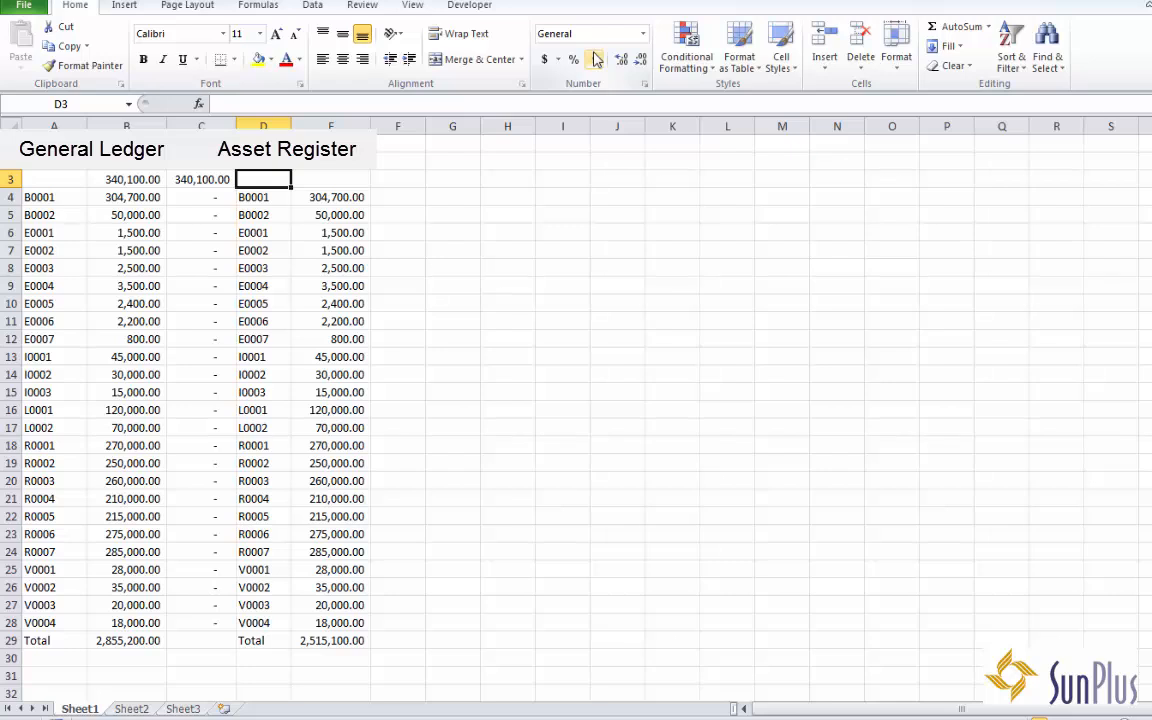
pyautogui.press('Left')
pyautogui.press('Left')
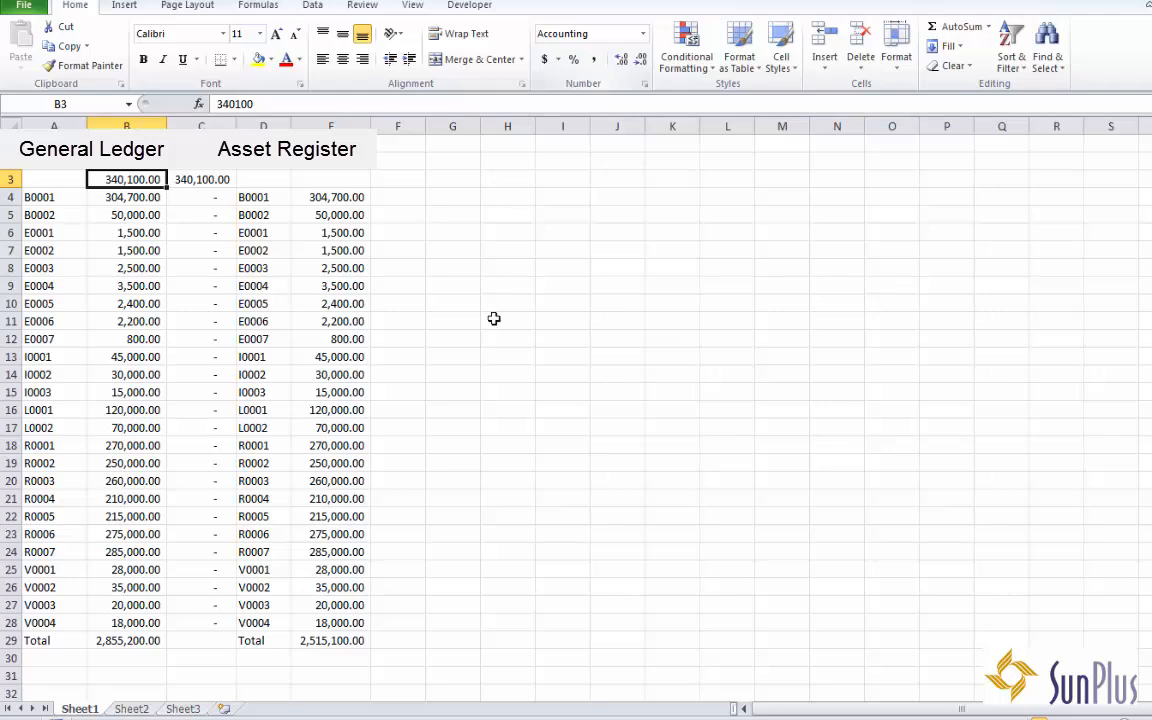
# Switch to the Q&A Fixed Assets Reports and open a specified drilldown on the general ledger cost in B3 that has no asset code
pyautogui.moveTo(182, 719)
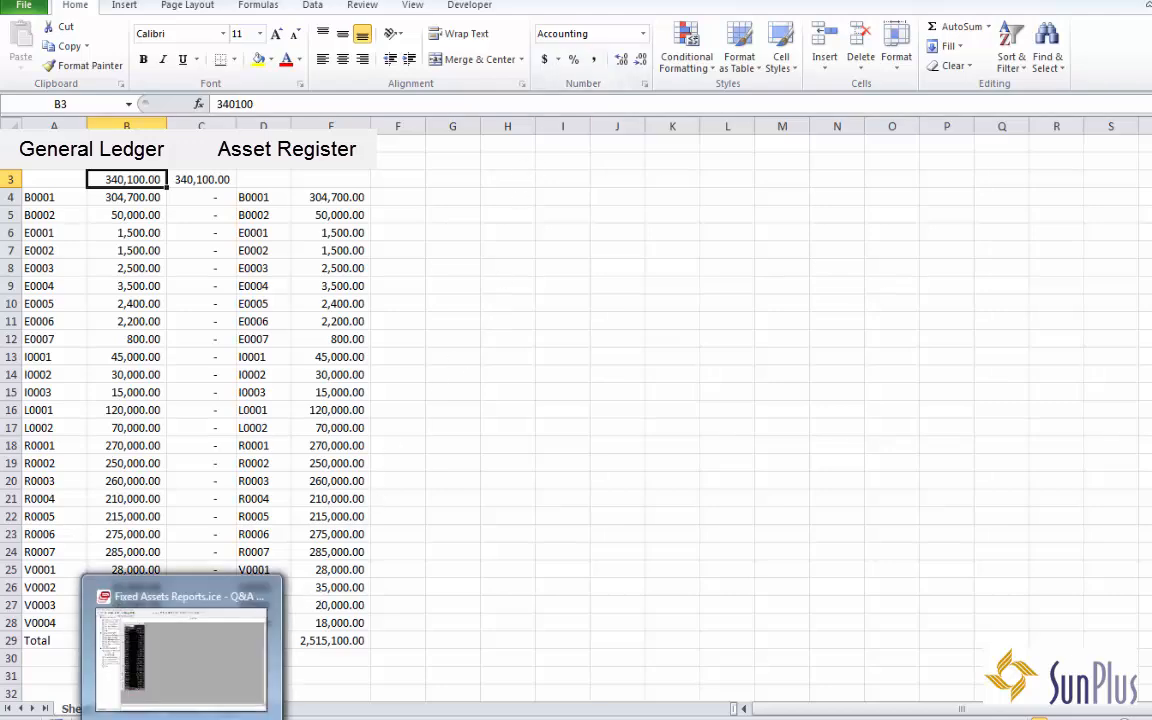
pyautogui.click(182, 650)
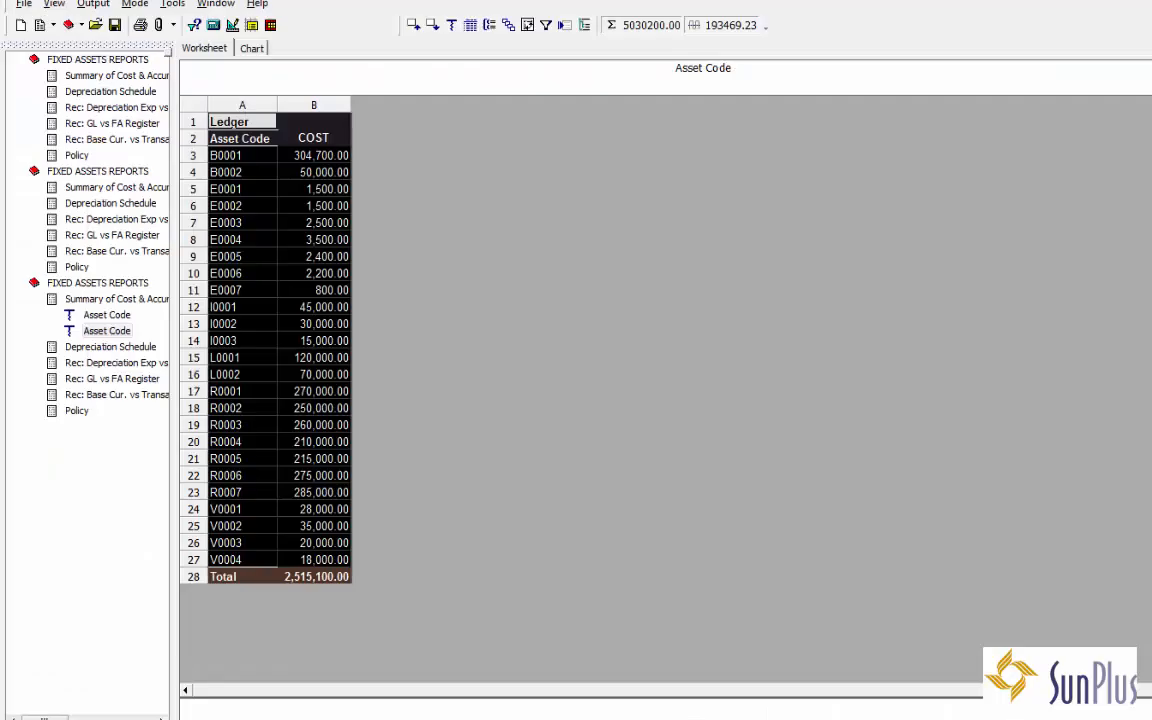
pyautogui.click(306, 357)
pyautogui.click(316, 155)
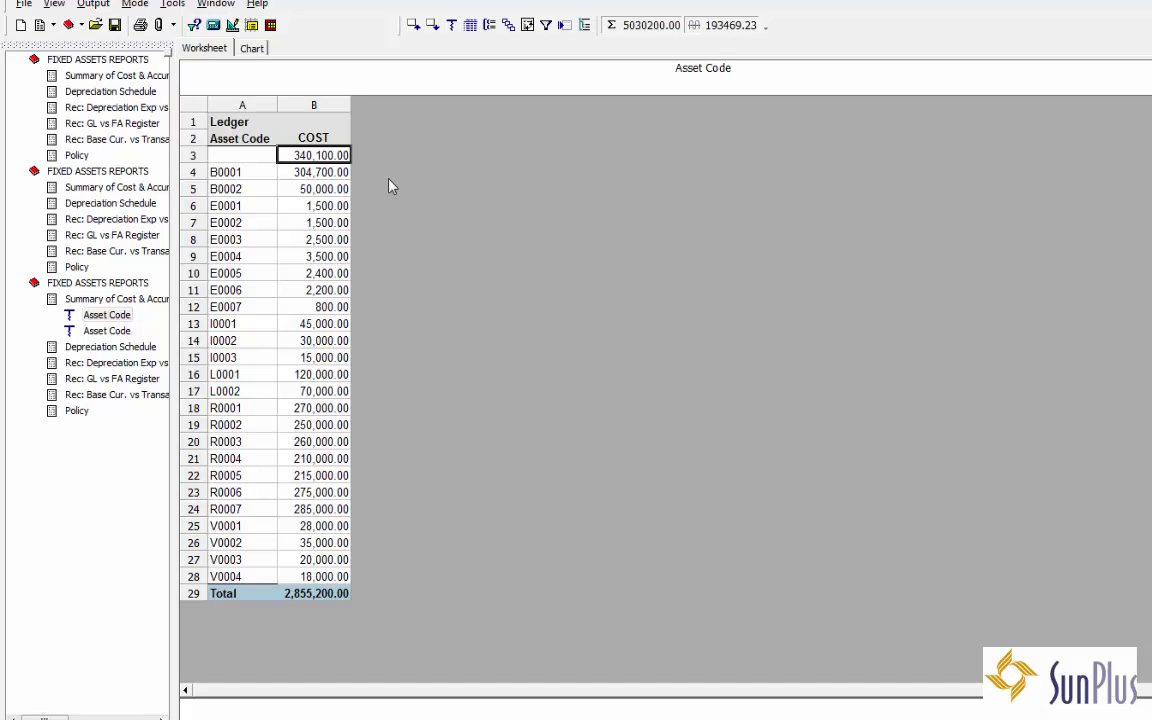
pyautogui.rightClick(316, 155)
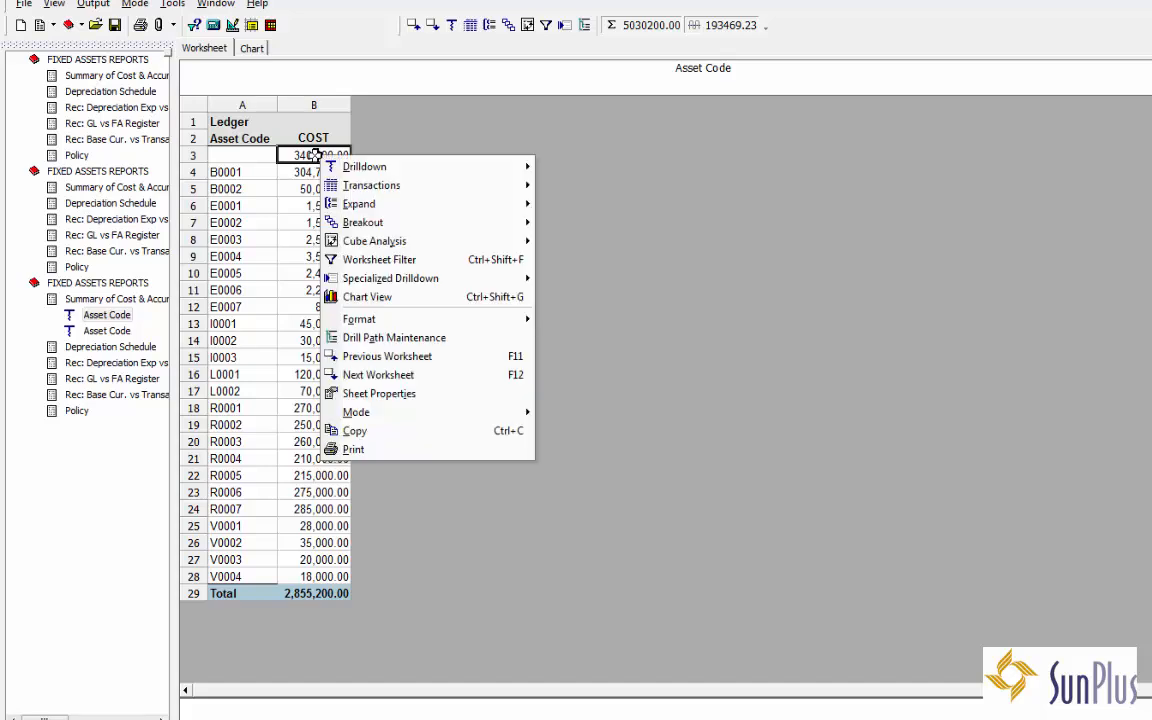
pyautogui.moveTo(365, 172)
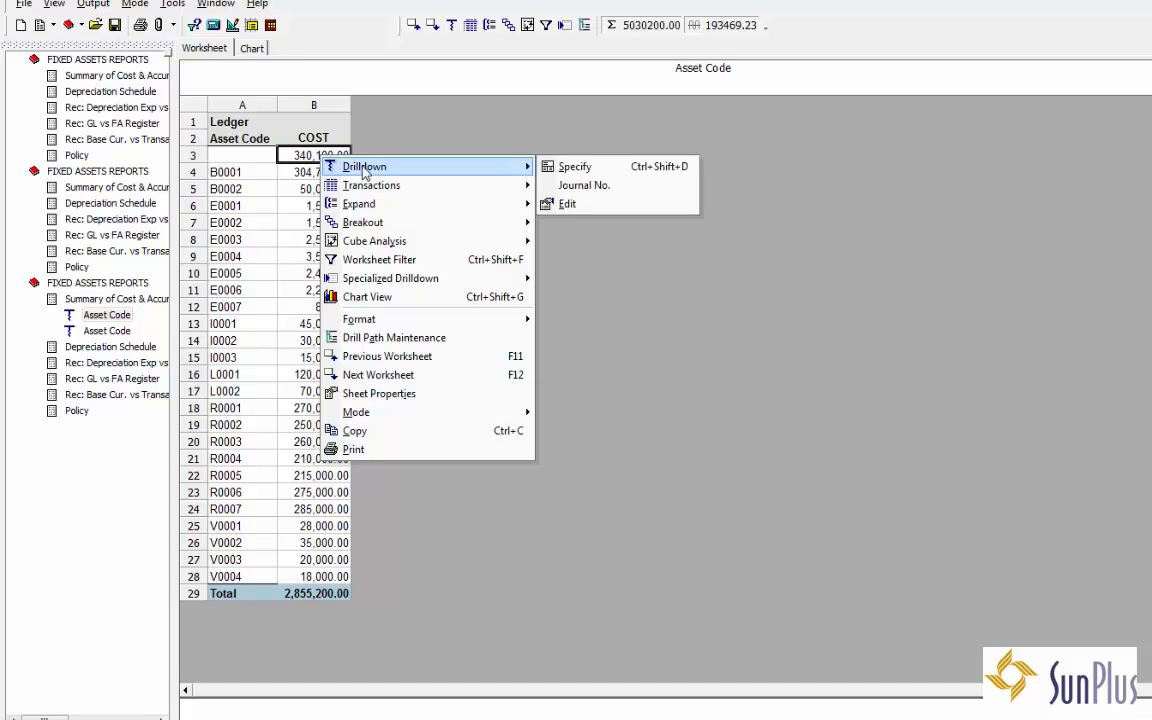
pyautogui.click(572, 167)
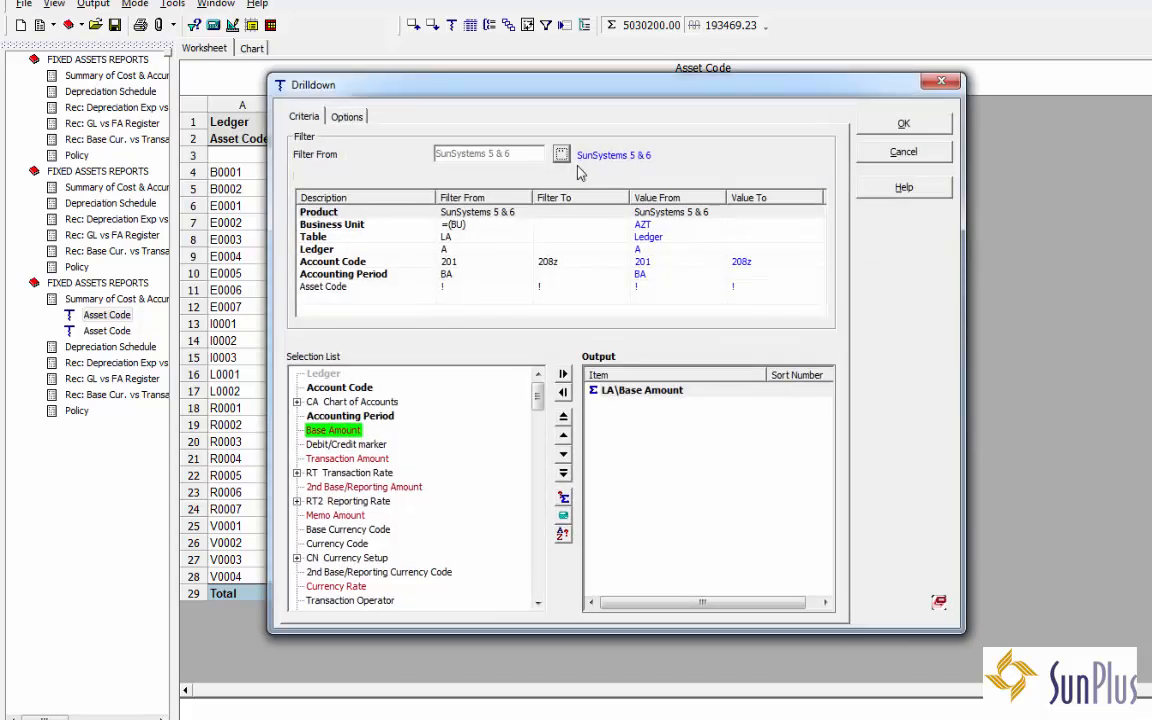
# Add Journal No. to the drilldown output alongside Base Amount and run the drilldown
pyautogui.click(344, 475)
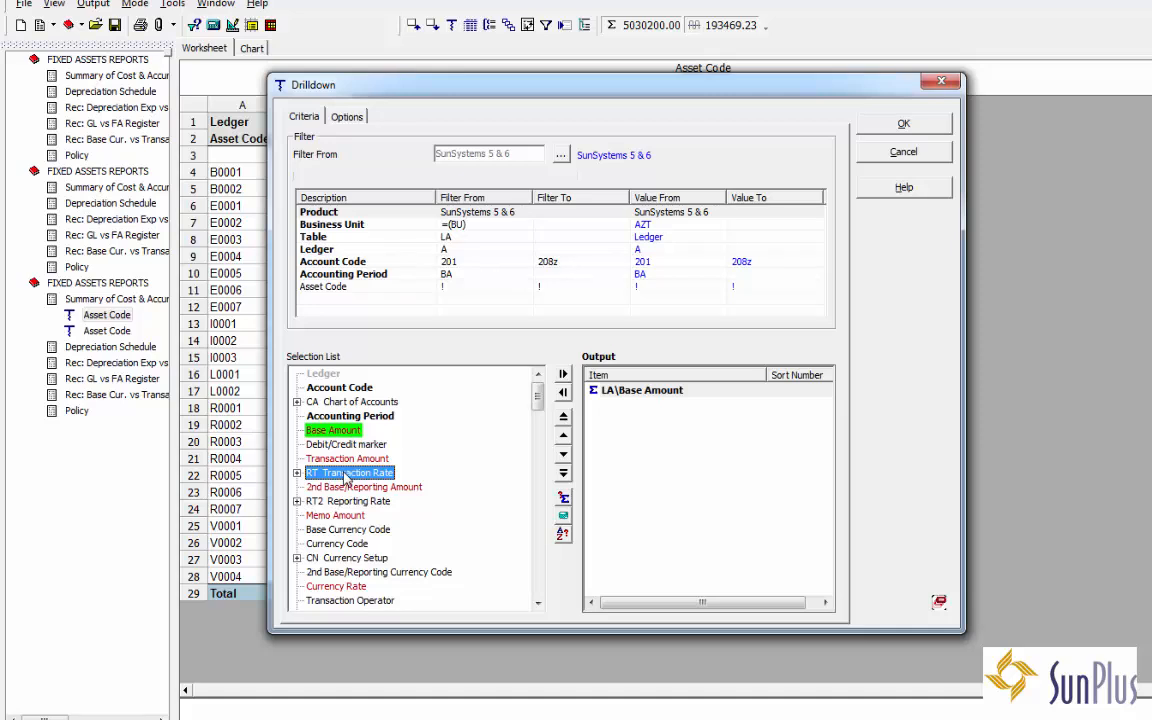
pyautogui.press('j')
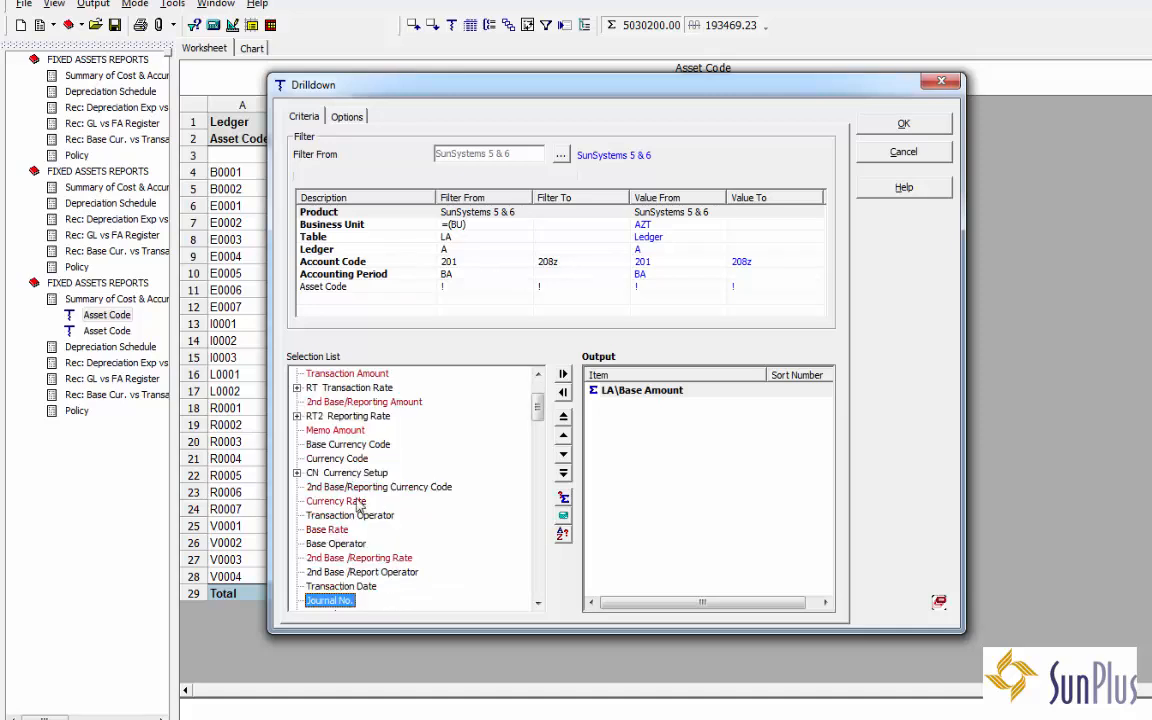
pyautogui.click(538, 604)
pyautogui.click(538, 604)
pyautogui.click(538, 604)
pyautogui.doubleClick(326, 558)
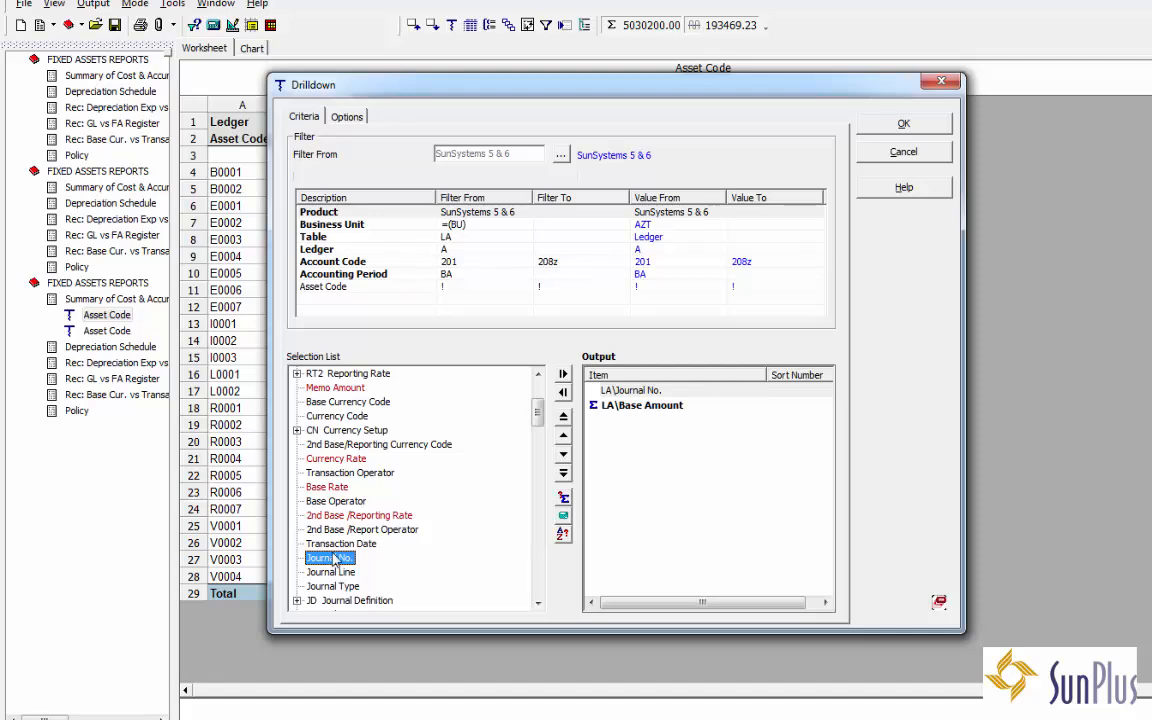
pyautogui.click(903, 124)
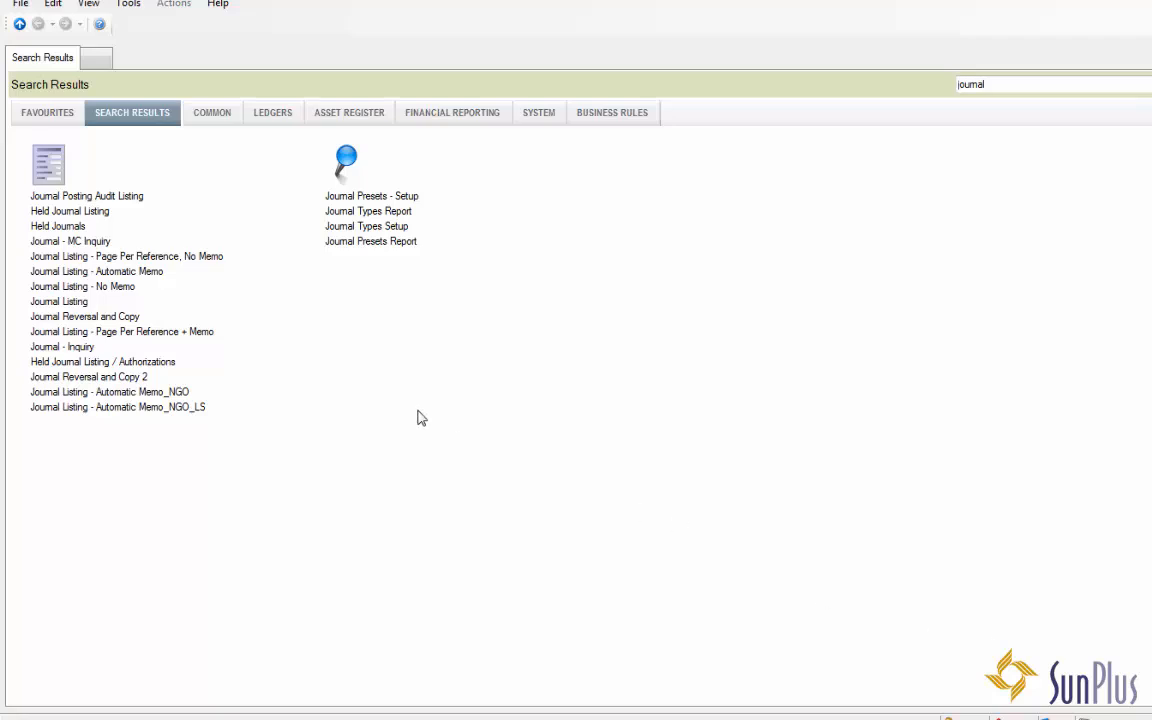
# In SunSystems, run the Journal Listing report for journal number 432 to 432
pyautogui.click(63, 305)
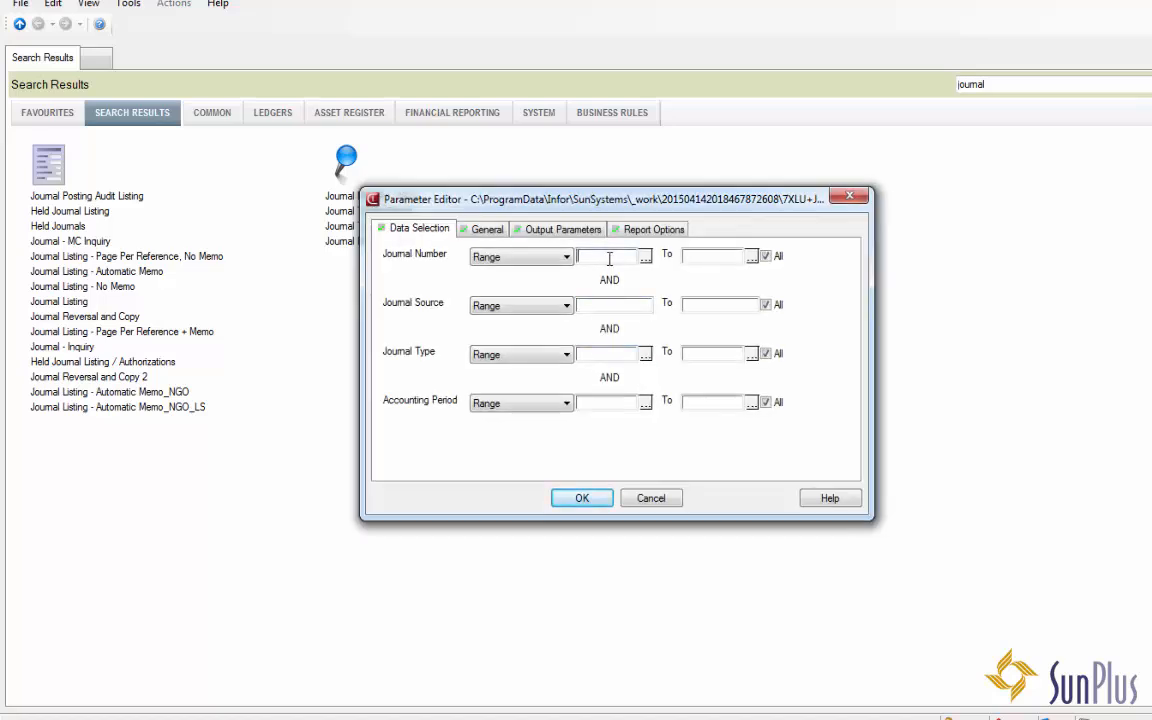
pyautogui.write('432')
pyautogui.click(698, 256)
pyautogui.write('432')
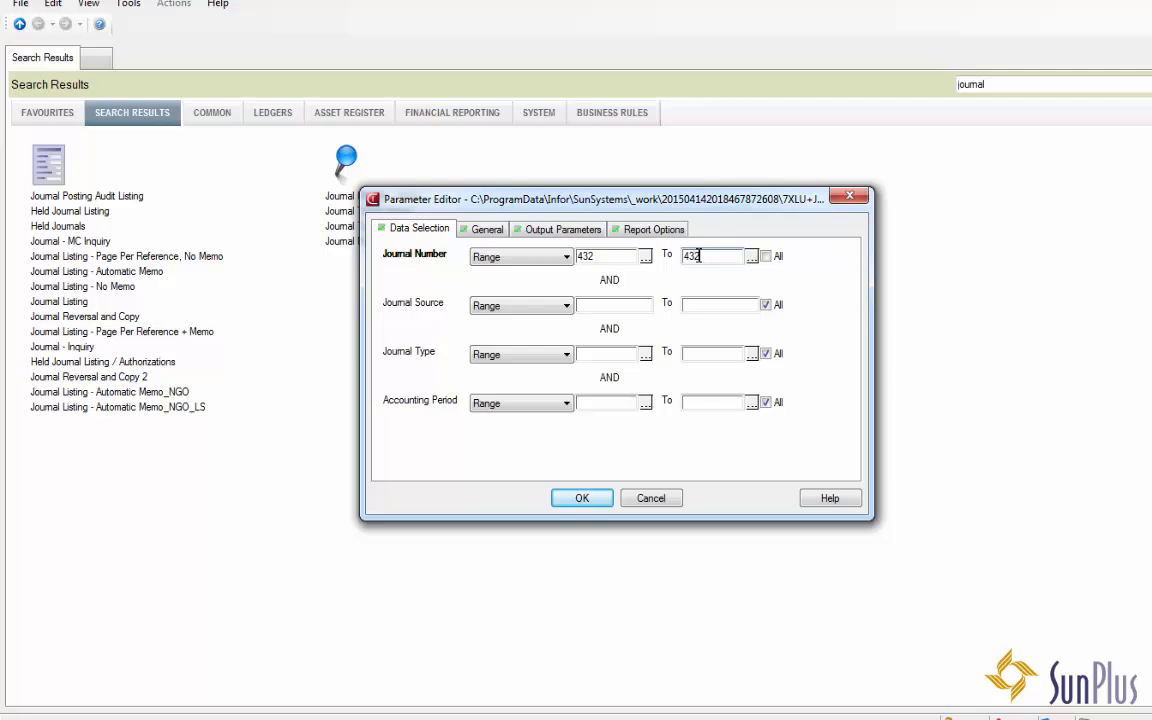
pyautogui.click(581, 497)
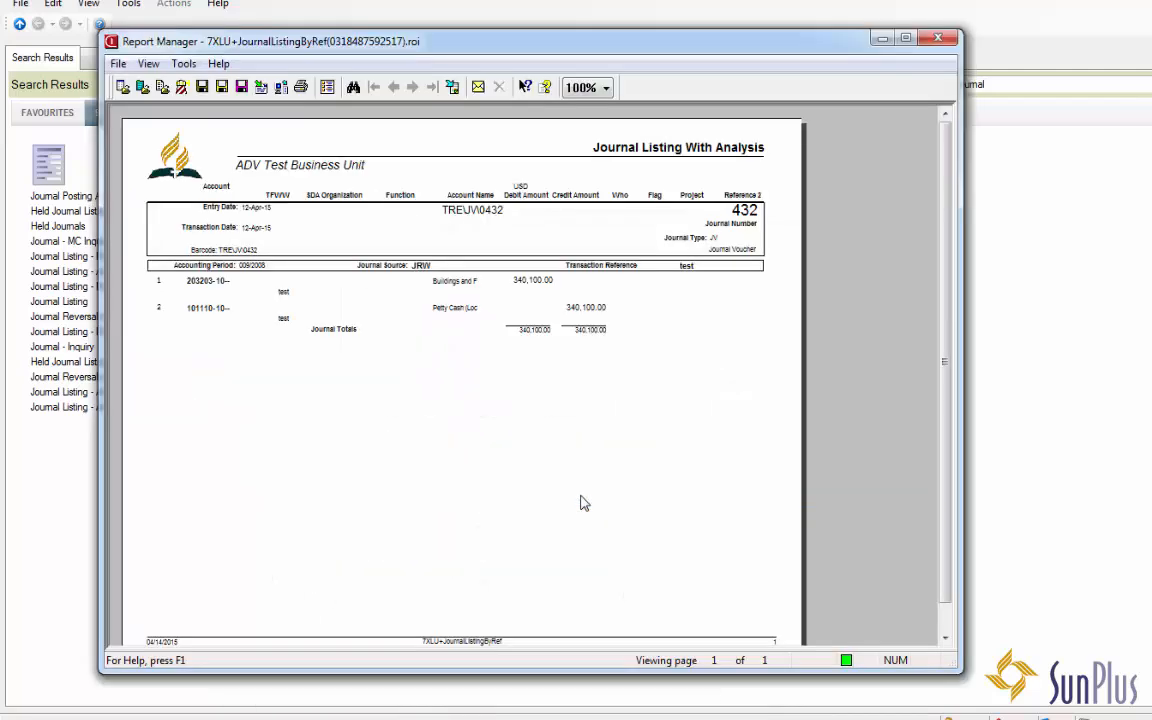
# Maximize the journal listing, view it at 150%, and examine the account code, description and debit amount of line 1
pyautogui.click(905, 38)
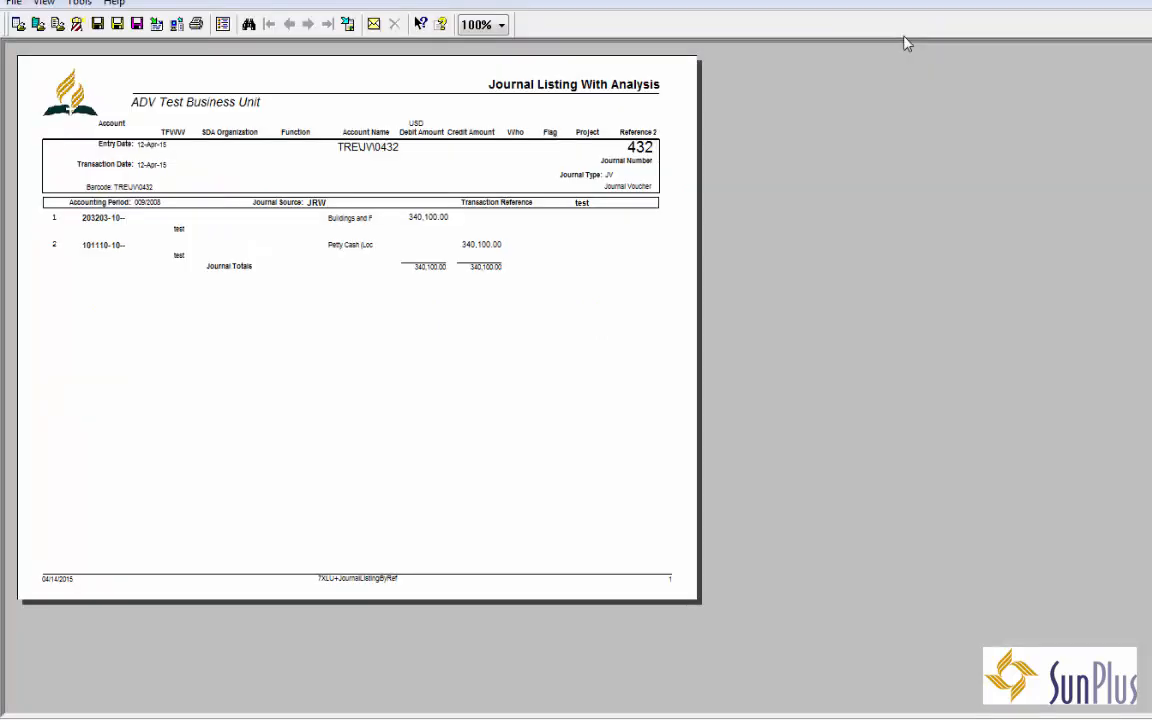
pyautogui.click(497, 25)
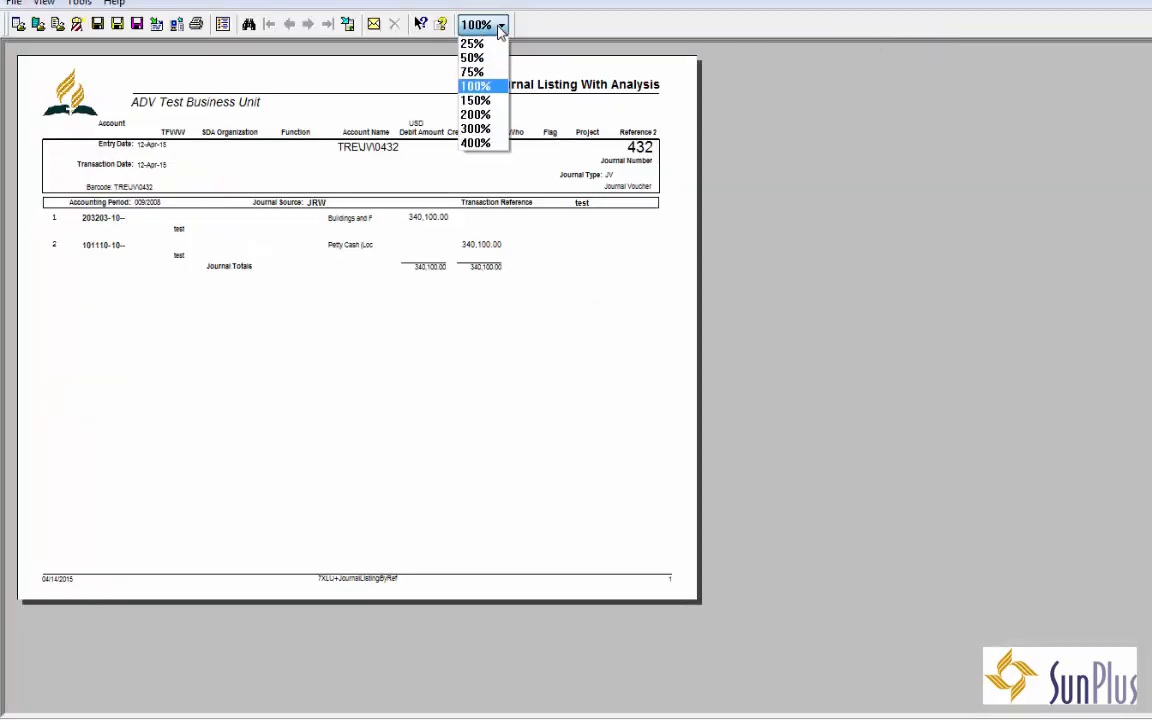
pyautogui.click(484, 101)
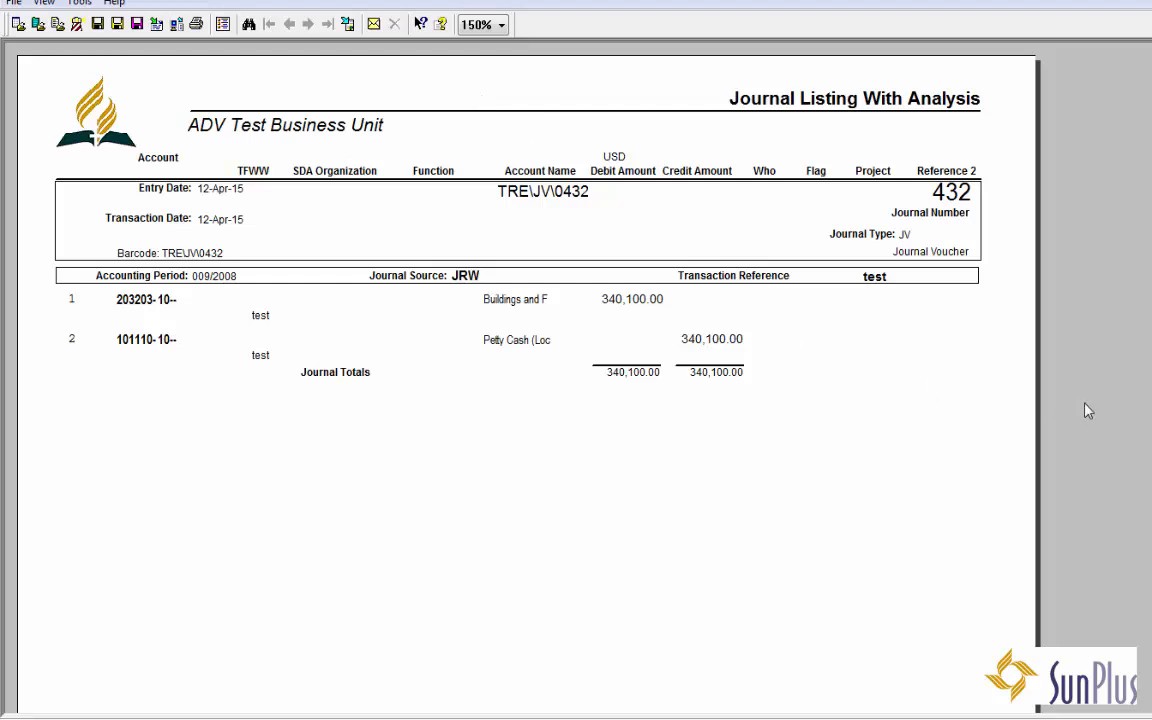
pyautogui.click(146, 305)
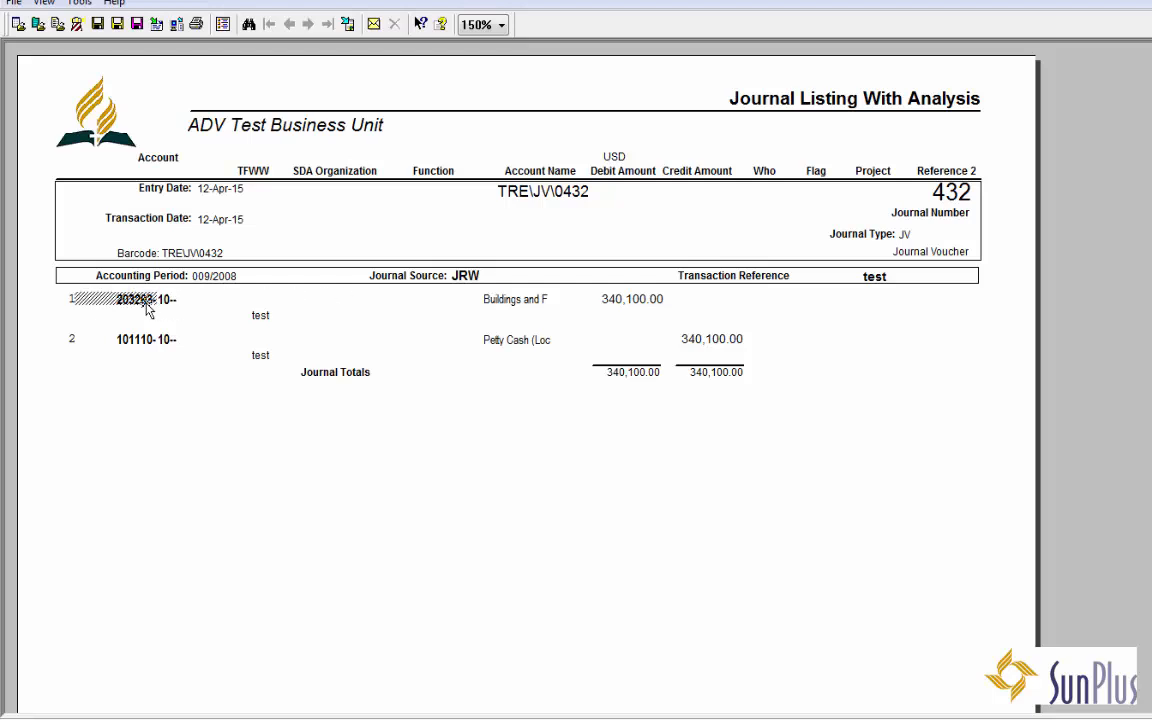
pyautogui.click(263, 317)
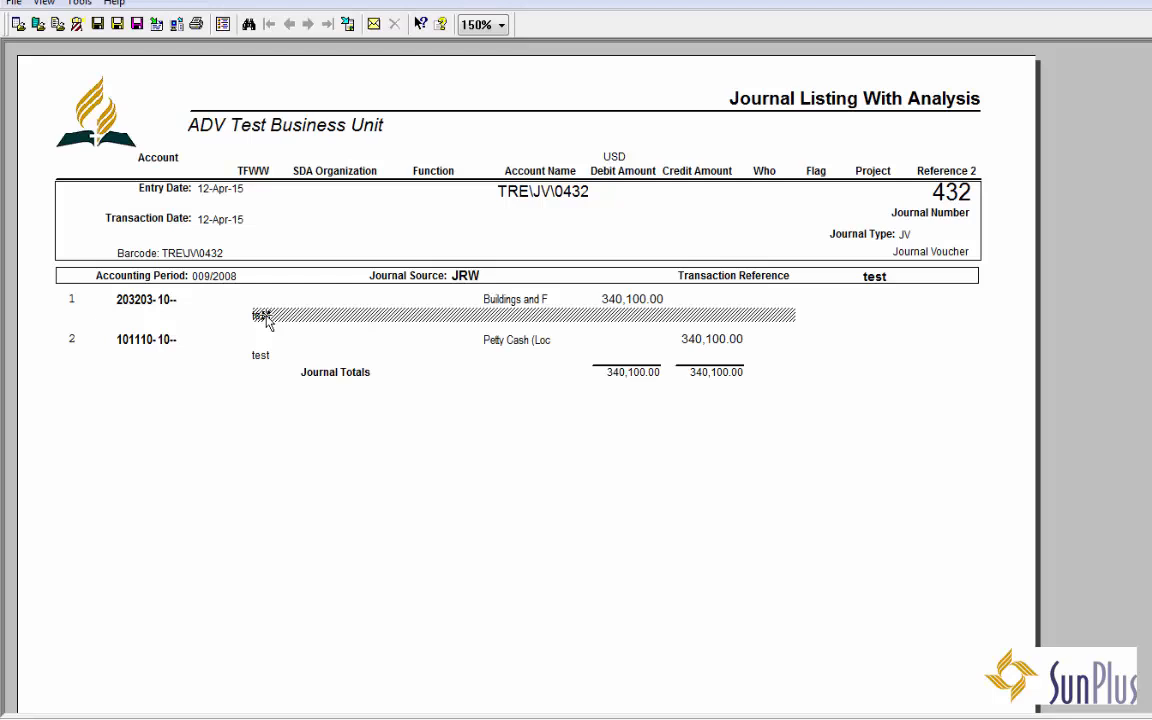
pyautogui.click(629, 302)
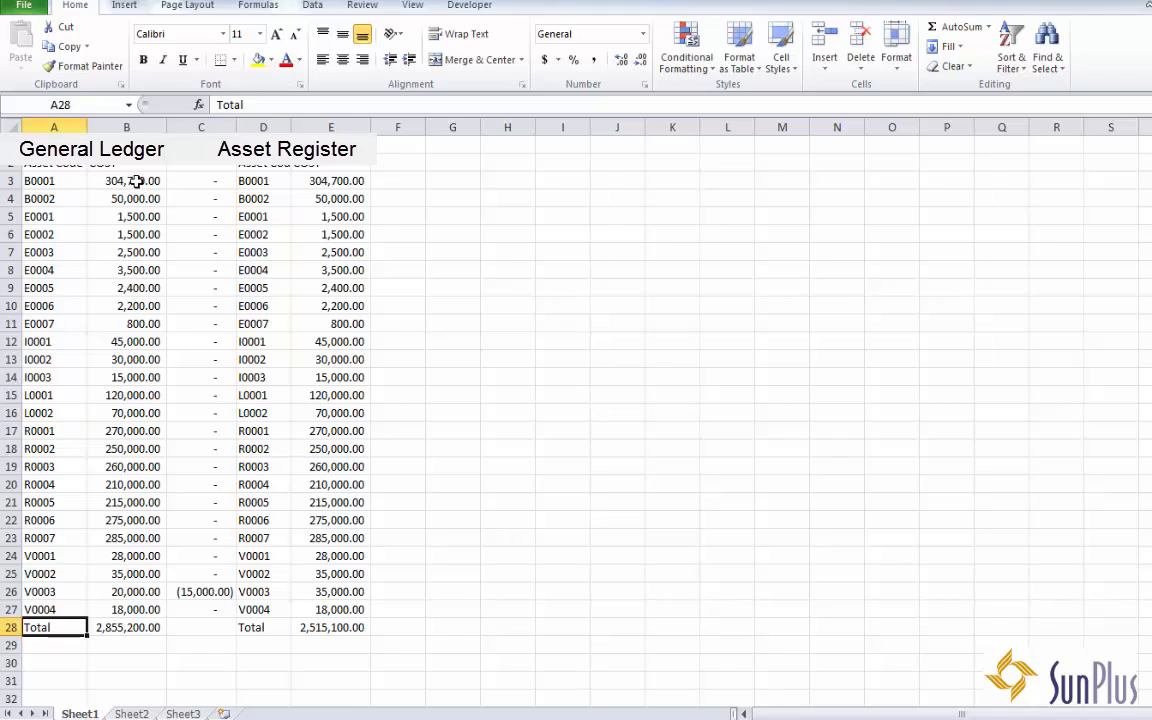
# Compare the general ledger and asset register costs of V0003 in row 26 of the Excel sheet, and widen column D slightly
pyautogui.click(137, 181)
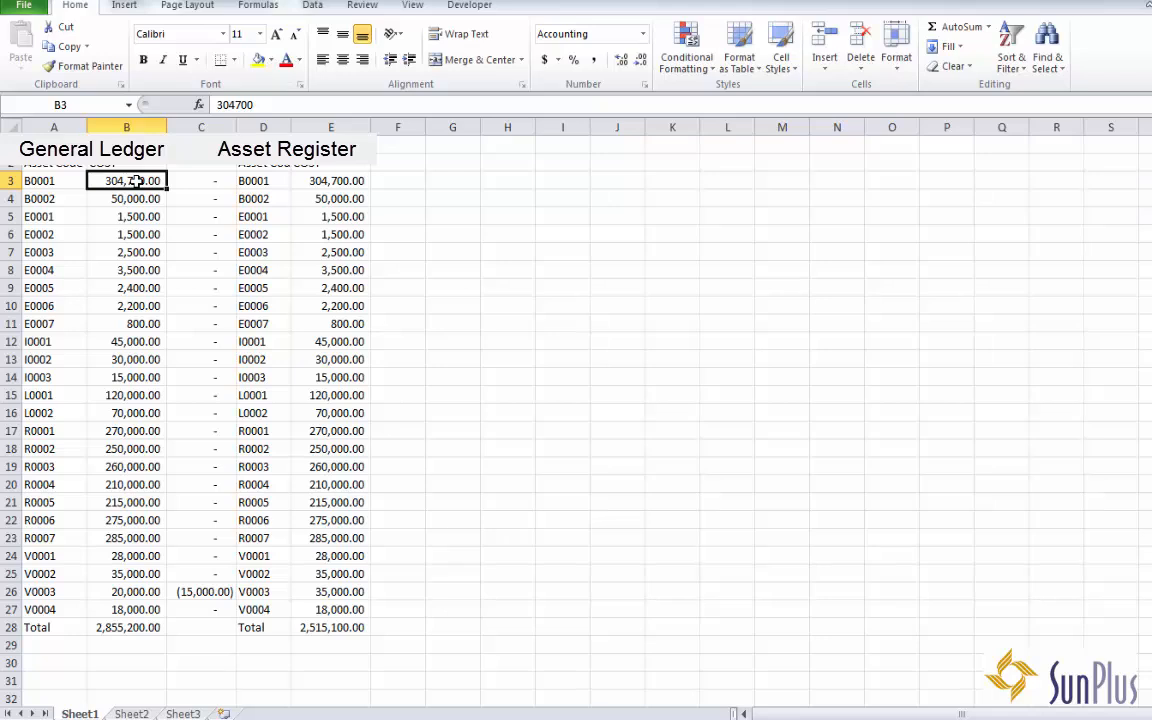
pyautogui.click(331, 627)
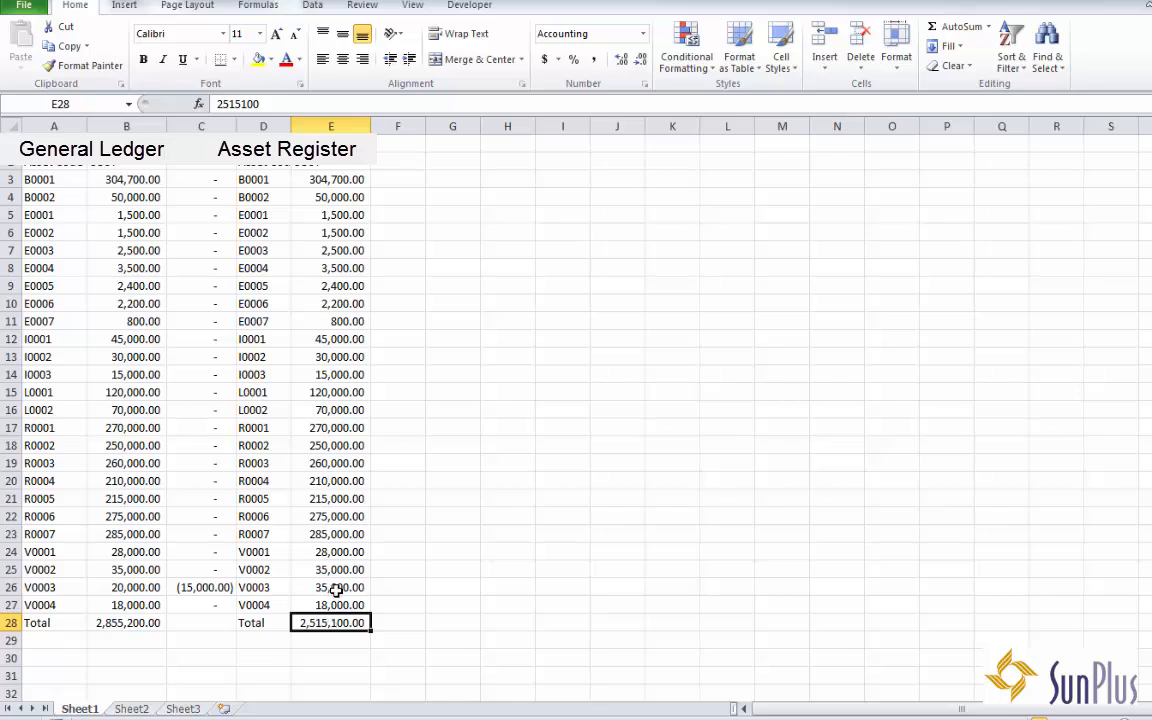
pyautogui.click(337, 587)
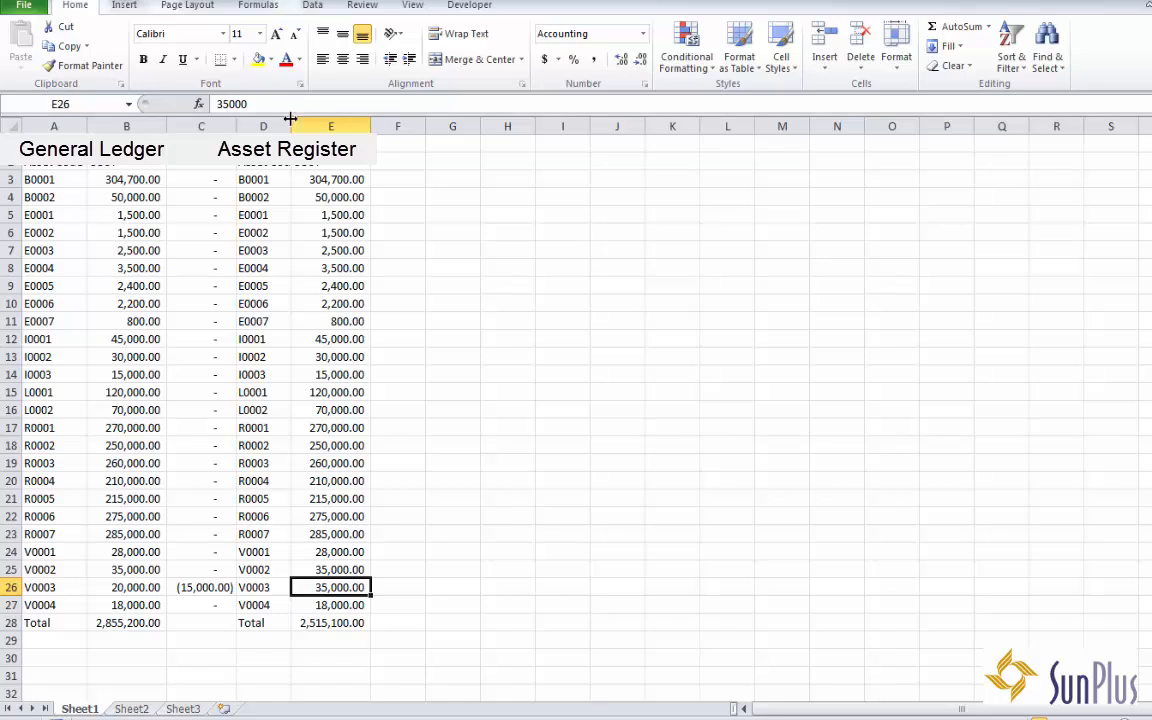
pyautogui.moveTo(290, 119); pyautogui.dragTo(301, 119)
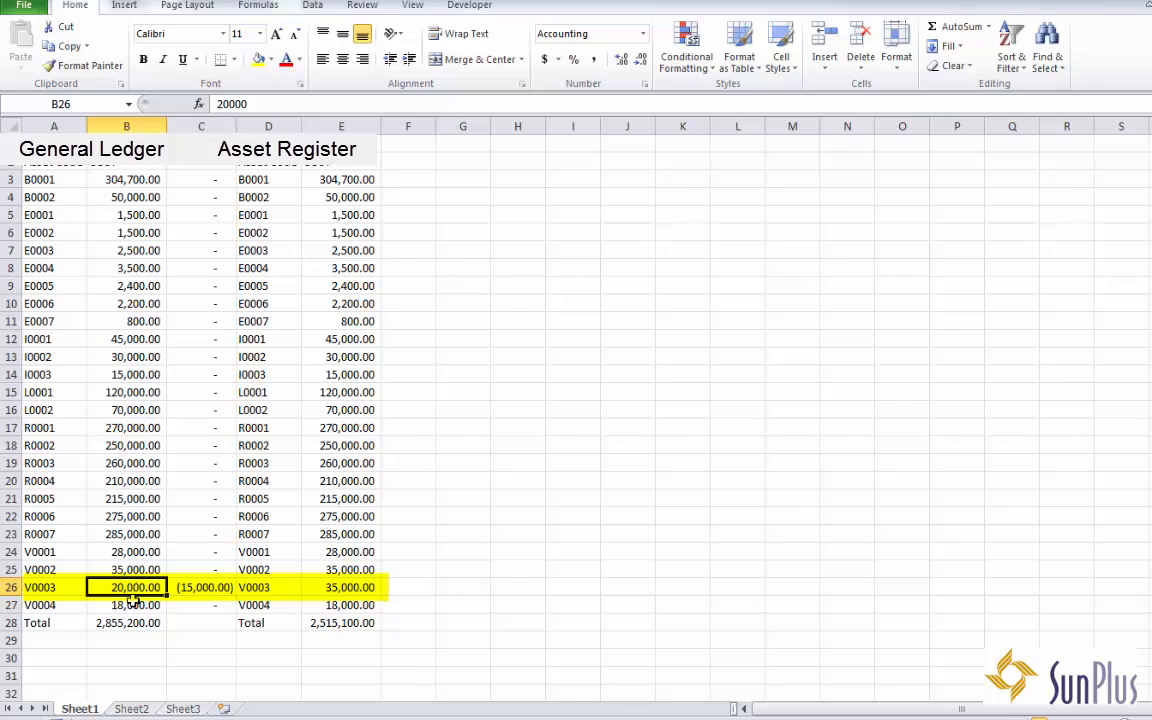
pyautogui.click(341, 588)
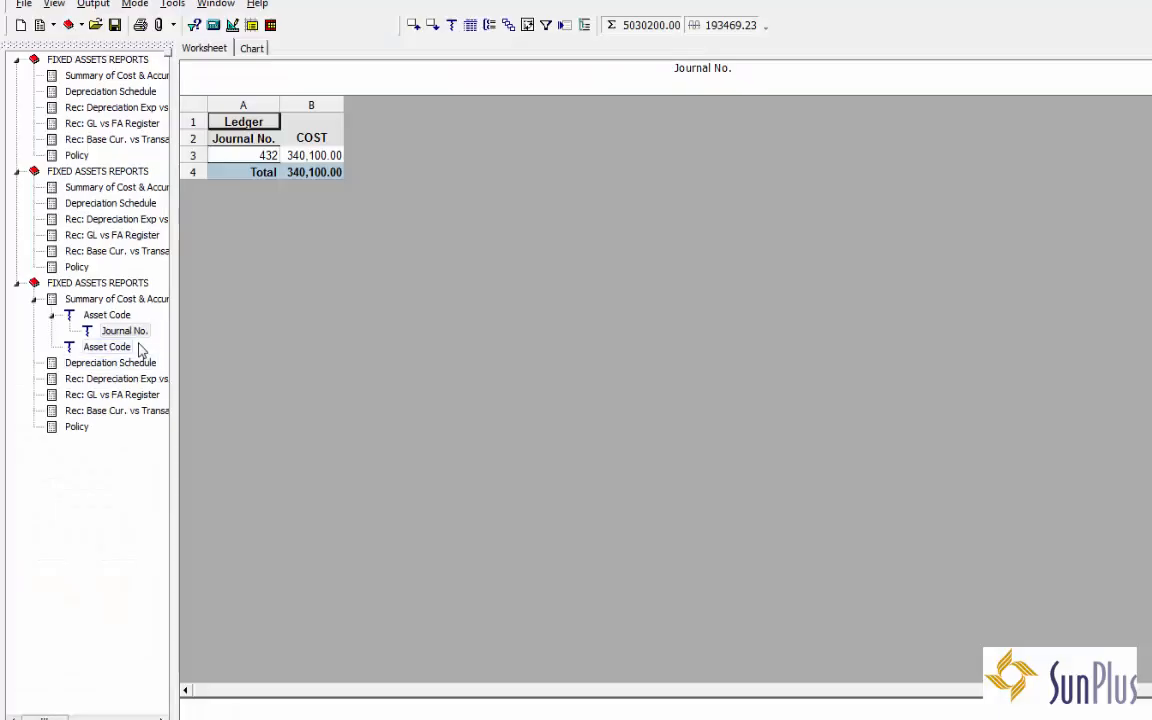
# Switch to the ledger Asset Code worksheet in Q&A and specify a drilldown on V0003's cost with Journal No. added to the output
pyautogui.click(110, 316)
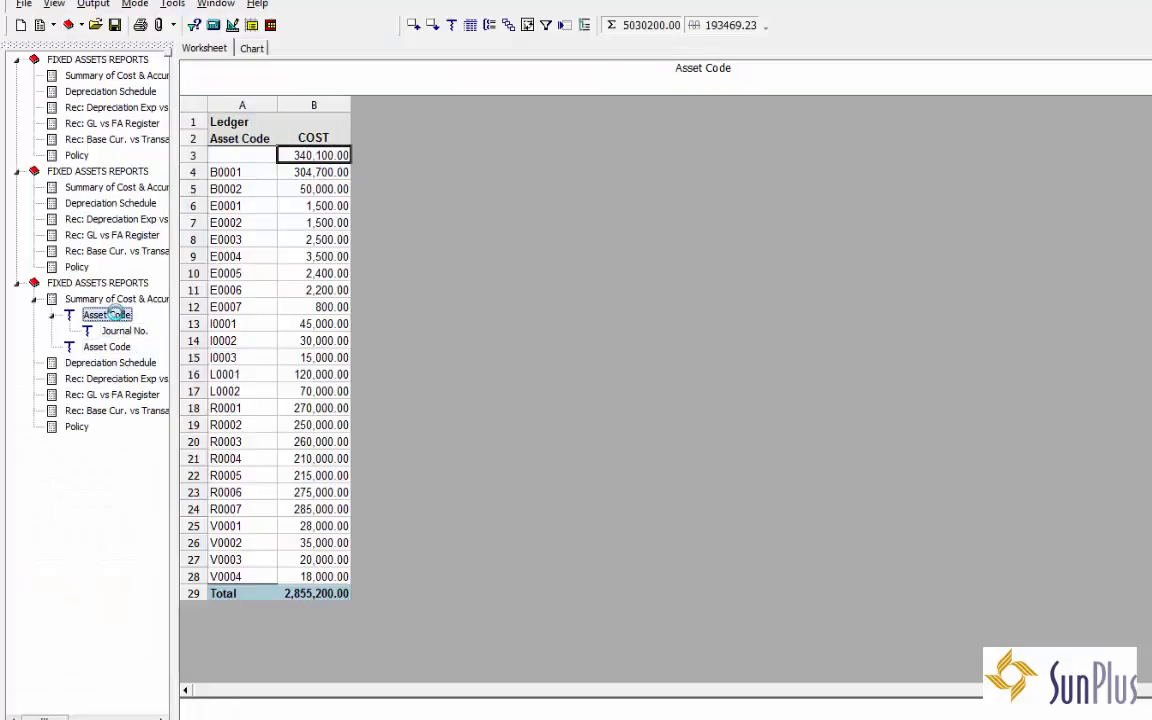
pyautogui.click(310, 560)
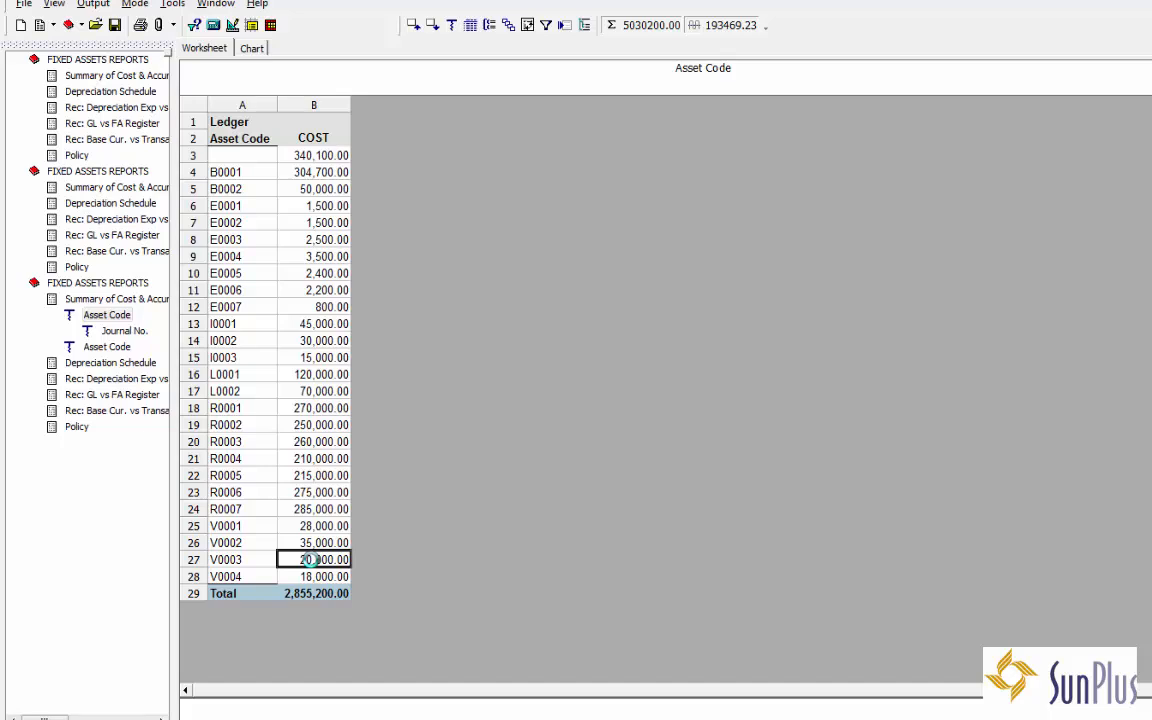
pyautogui.rightClick(310, 560)
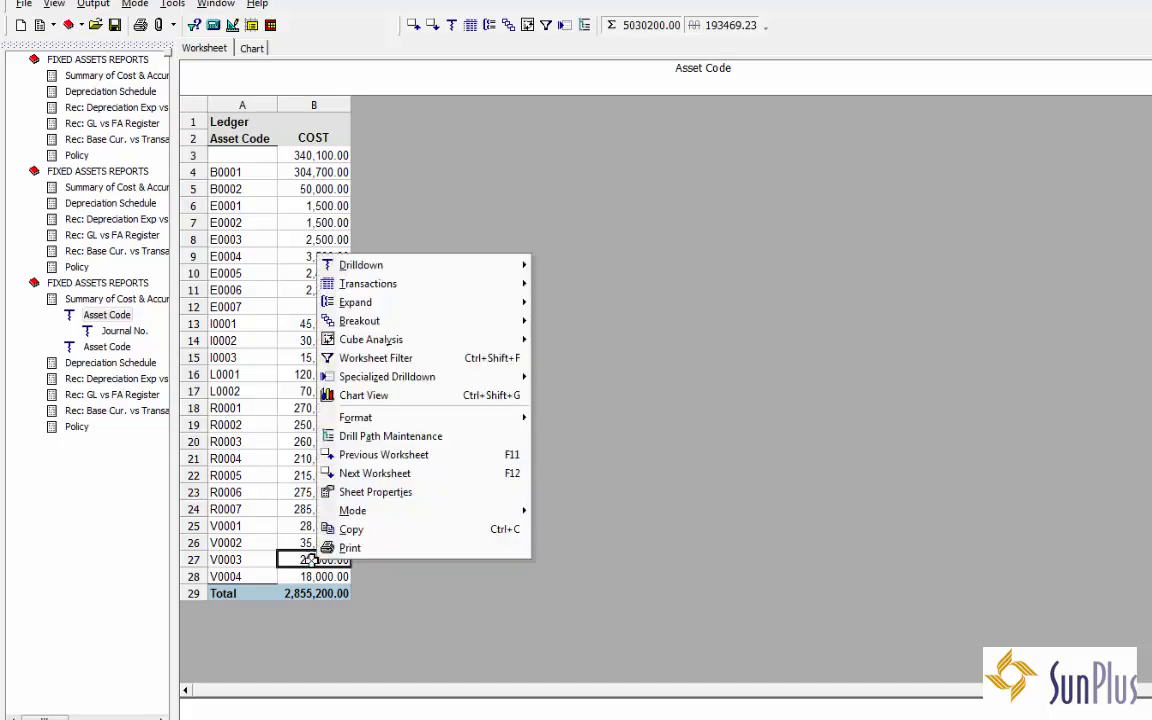
pyautogui.moveTo(484, 263)
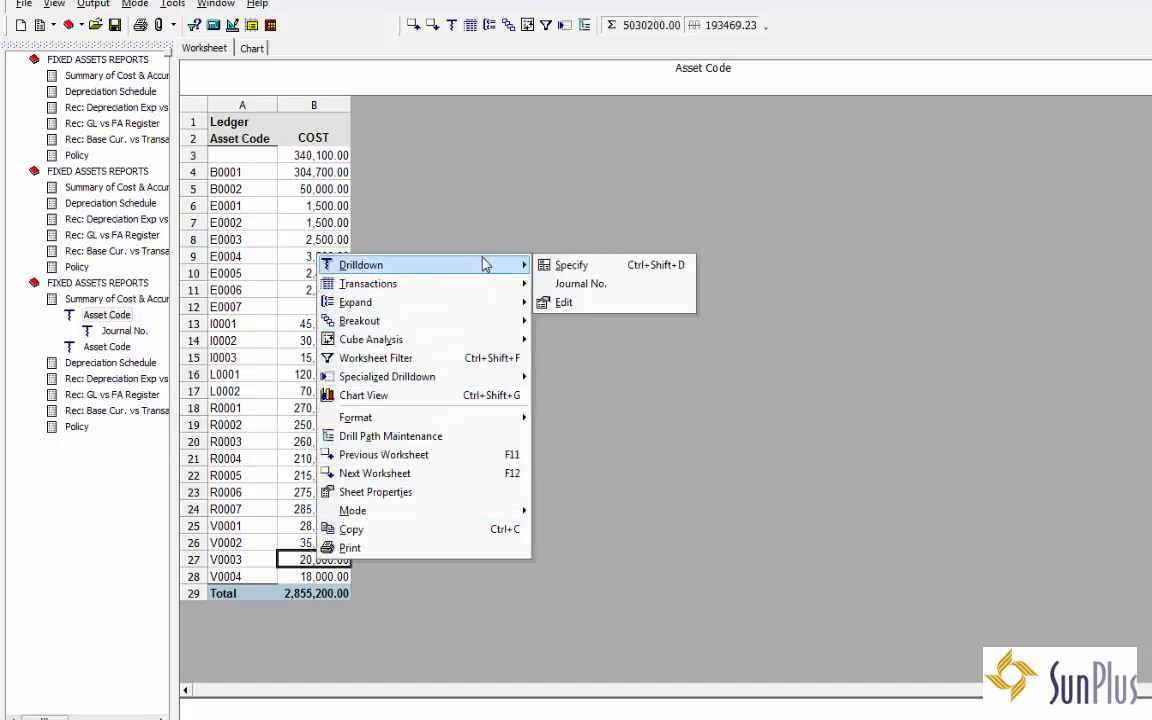
pyautogui.click(584, 265)
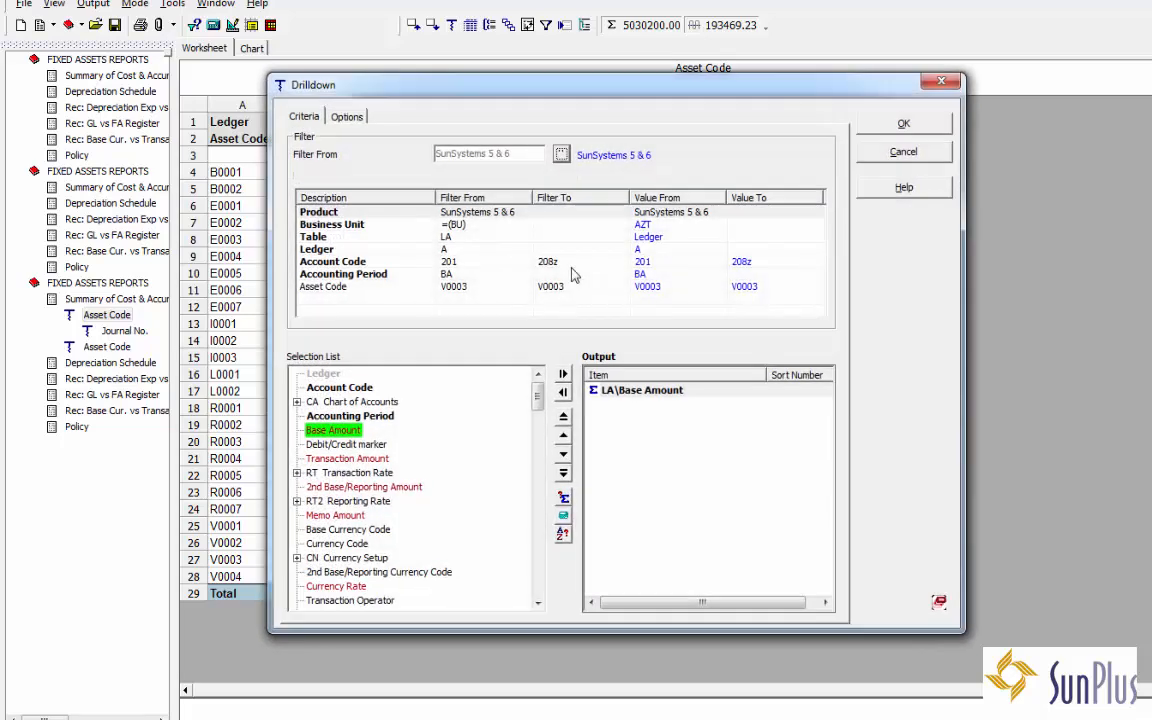
pyautogui.click(361, 536)
pyautogui.press('j')
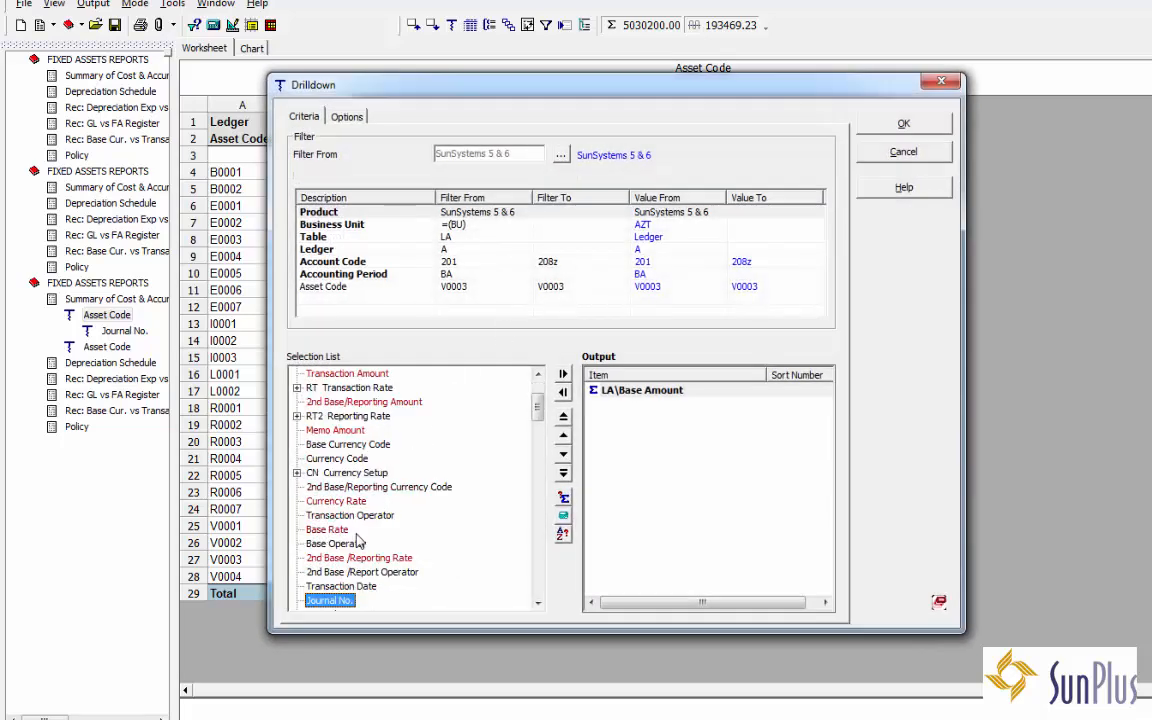
pyautogui.doubleClick(331, 601)
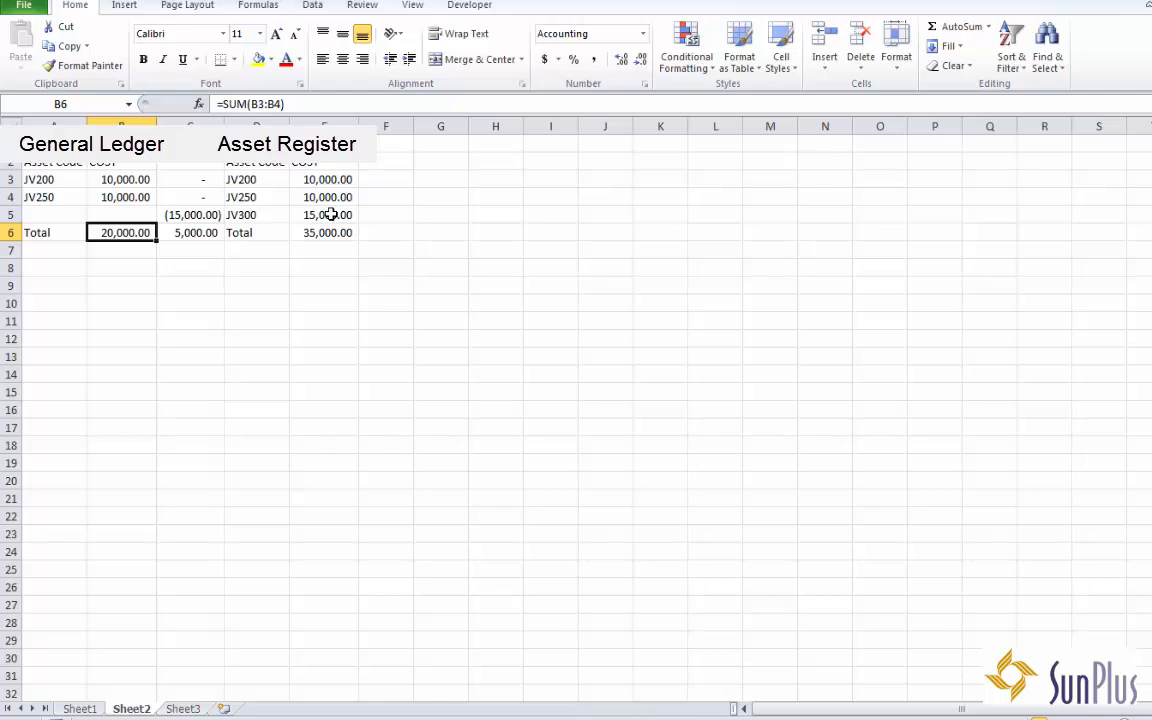
# In Excel's Sheet2, compare the general ledger costs of JV200 and JV250 with the asset register cost of JV300
pyautogui.click(128, 178)
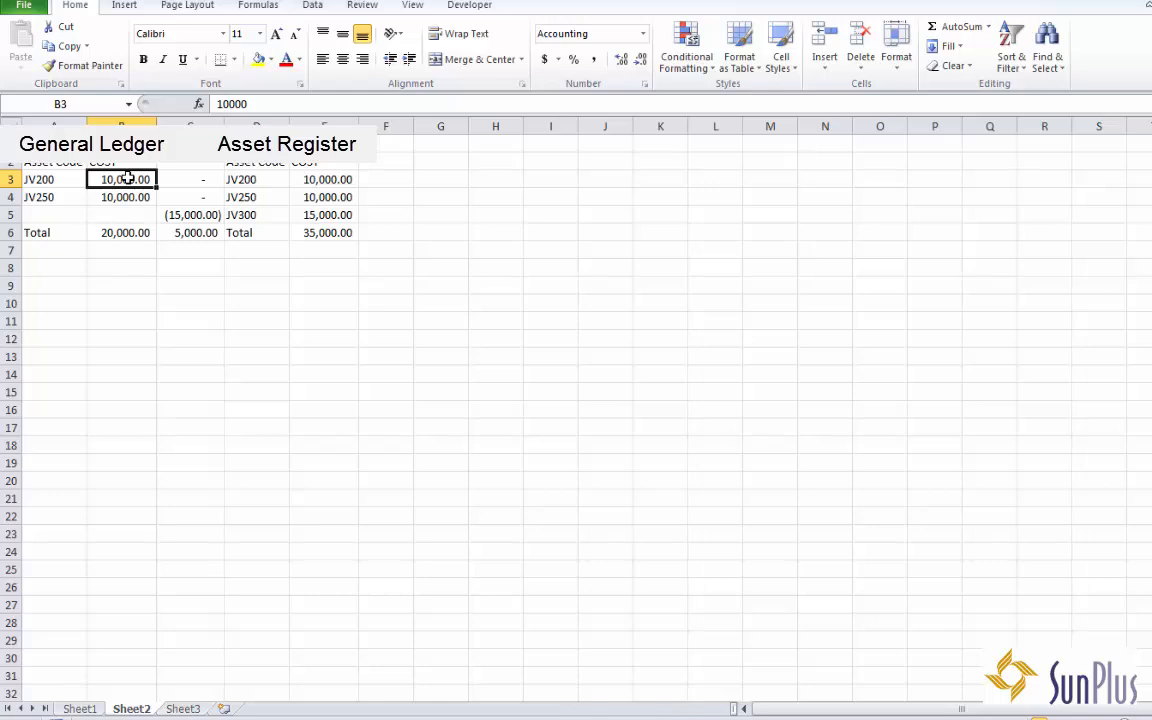
pyautogui.click(120, 197)
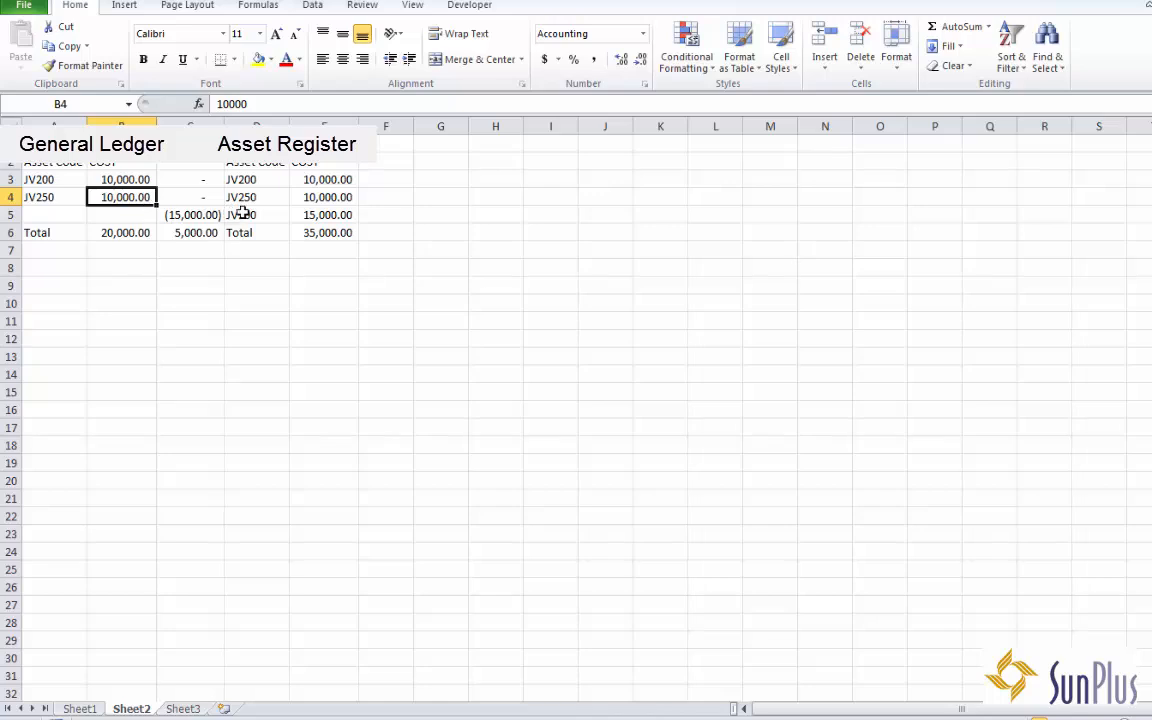
pyautogui.click(326, 214)
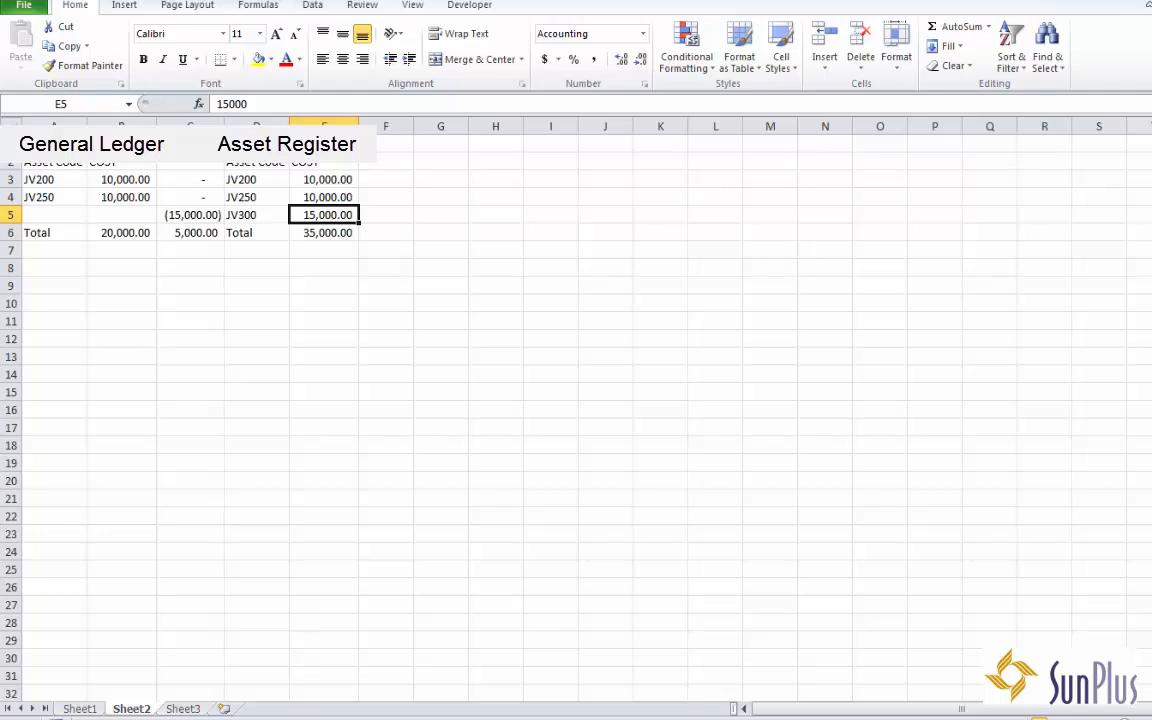
# Switch to the entrysample workbook and examine account 903203 in row 29, from its code through its asset indicator
pyautogui.click(320, 703)
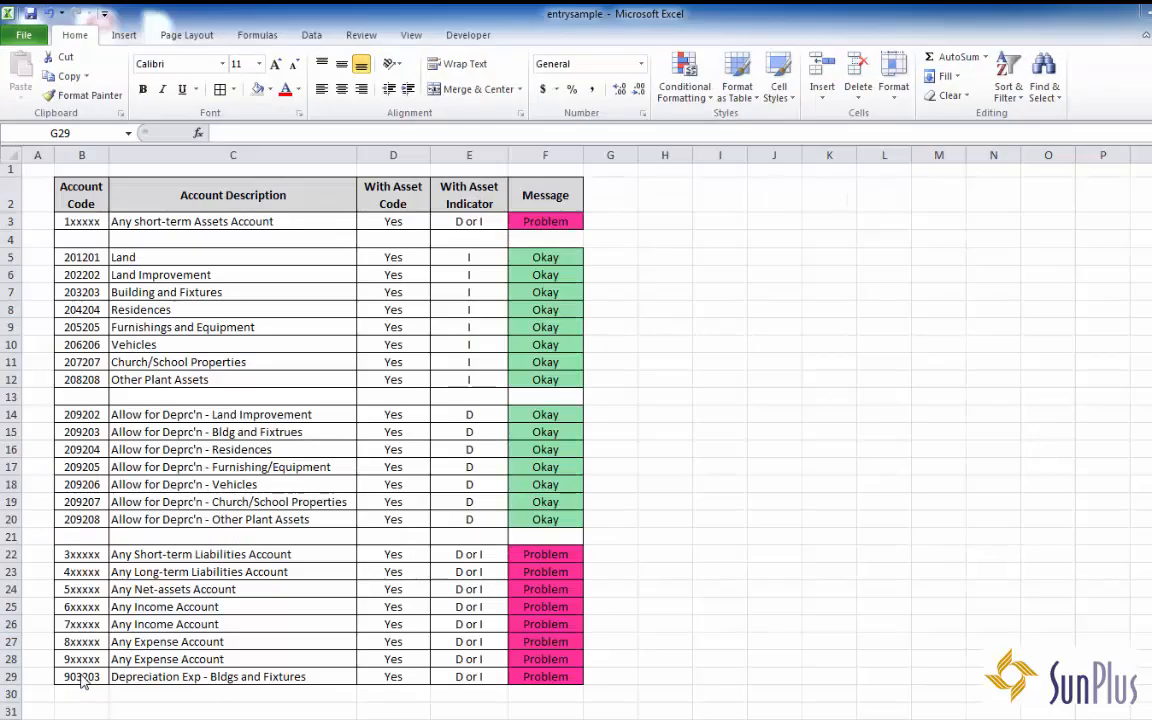
pyautogui.click(80, 676)
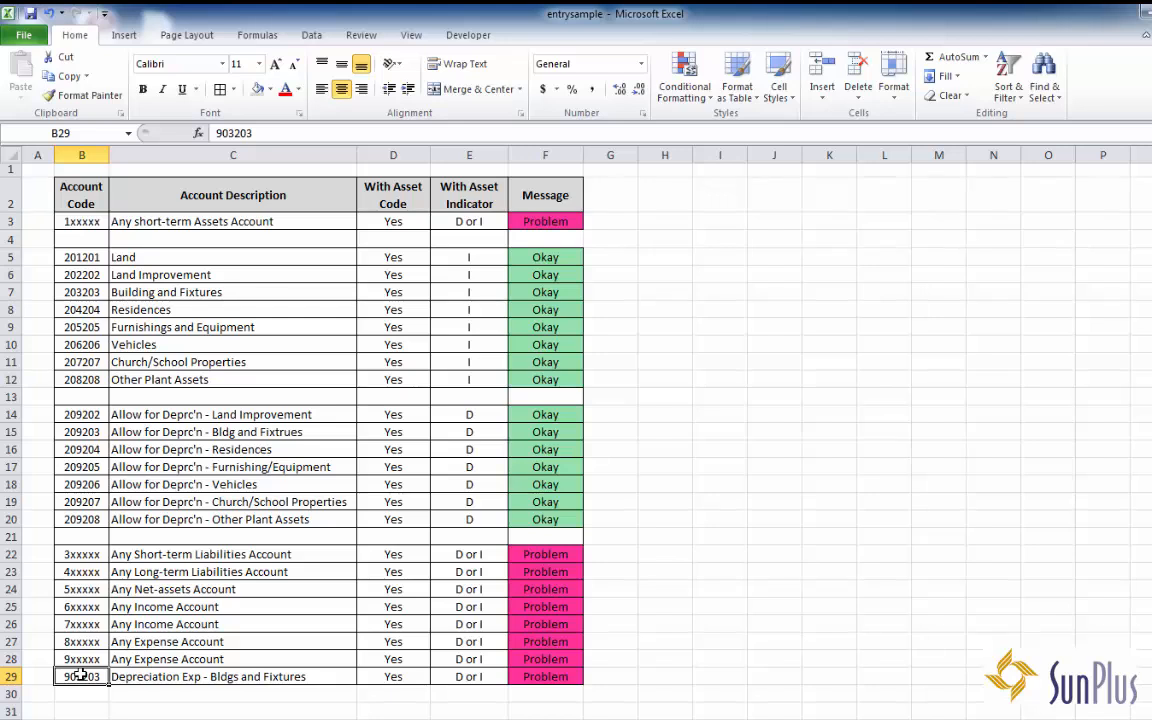
pyautogui.hotkey('shift', 'Right')
pyautogui.hotkey('shift', 'Right')
pyautogui.hotkey('shift', 'Right')
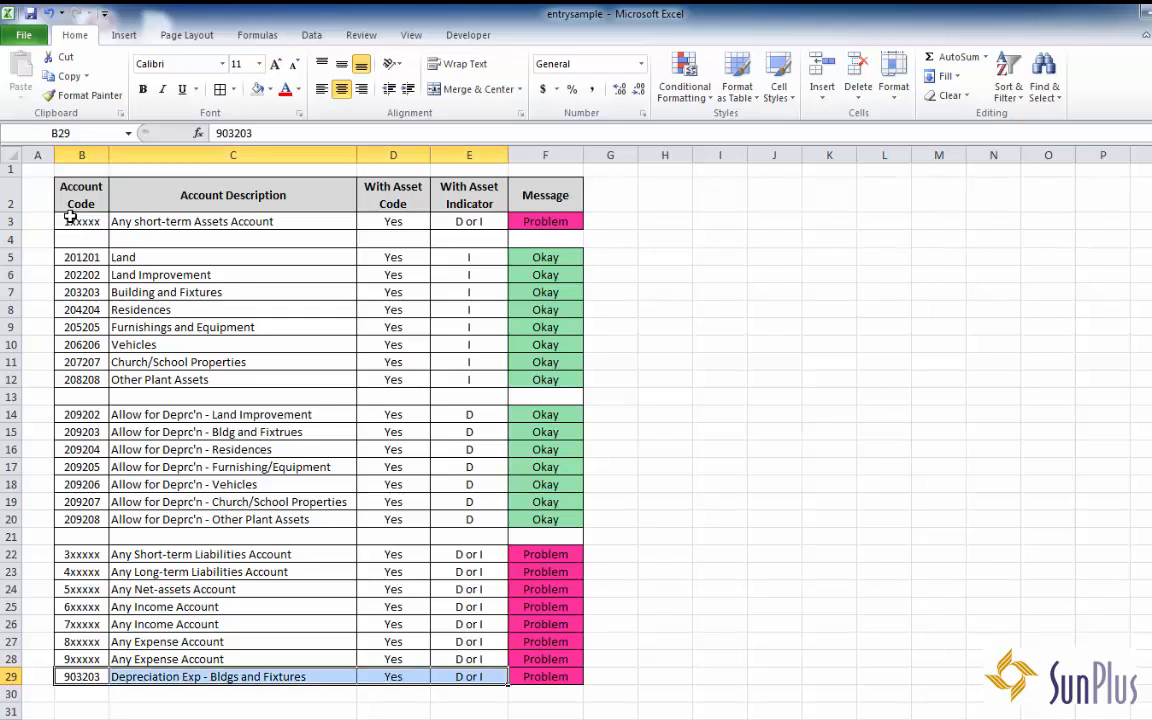
# Highlight the plant asset account codes 201201 to 208208 in B5:B12 for review
pyautogui.click(80, 257)
pyautogui.hotkey('shift', 'Down')
pyautogui.hotkey('shift', 'Down')
pyautogui.hotkey('shift', 'Down')
pyautogui.hotkey('shift', 'Down')
pyautogui.hotkey('shift', 'Down')
pyautogui.hotkey('shift', 'Down')
pyautogui.hotkey('shift', 'Down')
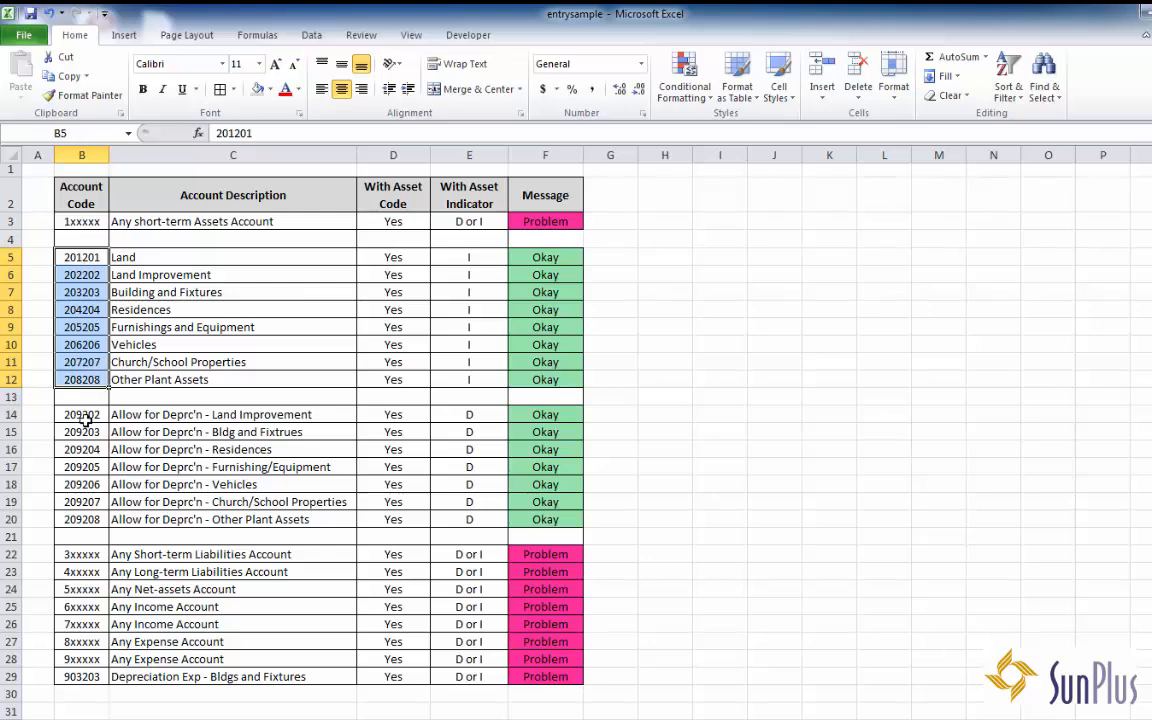
# Review the accumulated depreciation account codes in B14:B20, plus the asset code and indicator entries for account 903203
pyautogui.click(88, 416)
pyautogui.hotkey('shift', 'Down')
pyautogui.hotkey('shift', 'Down')
pyautogui.hotkey('shift', 'Down')
pyautogui.hotkey('shift', 'Down')
pyautogui.hotkey('shift', 'Down')
pyautogui.hotkey('shift', 'Down')
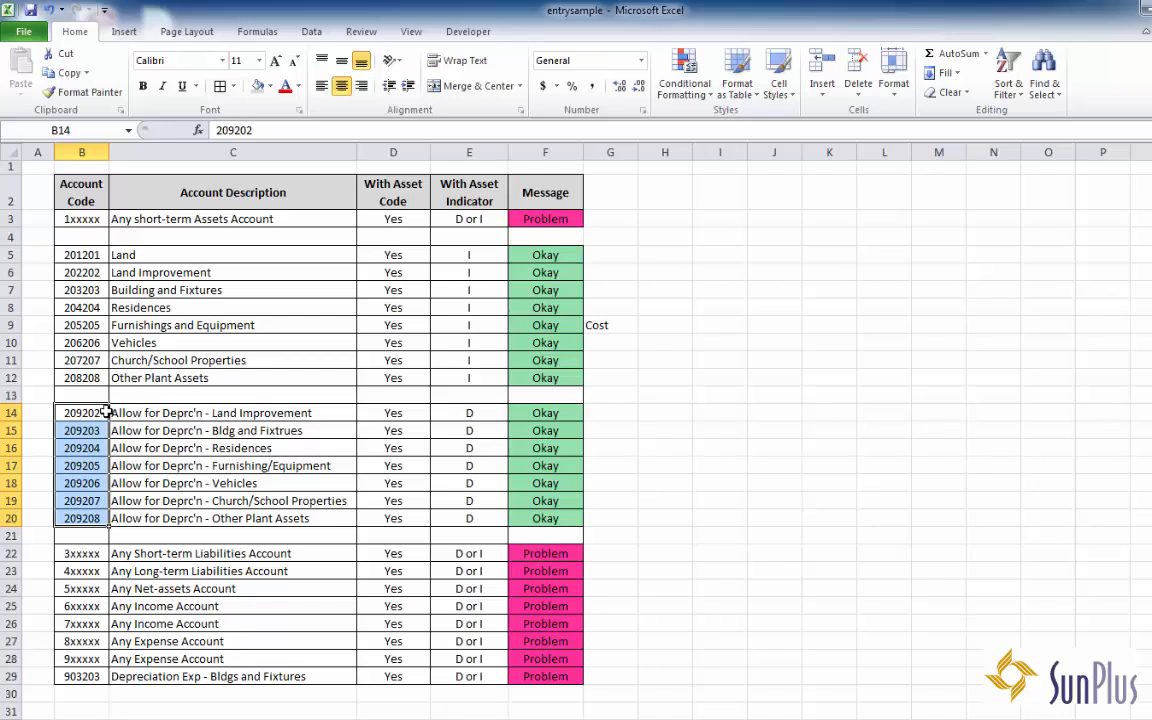
pyautogui.click(392, 677)
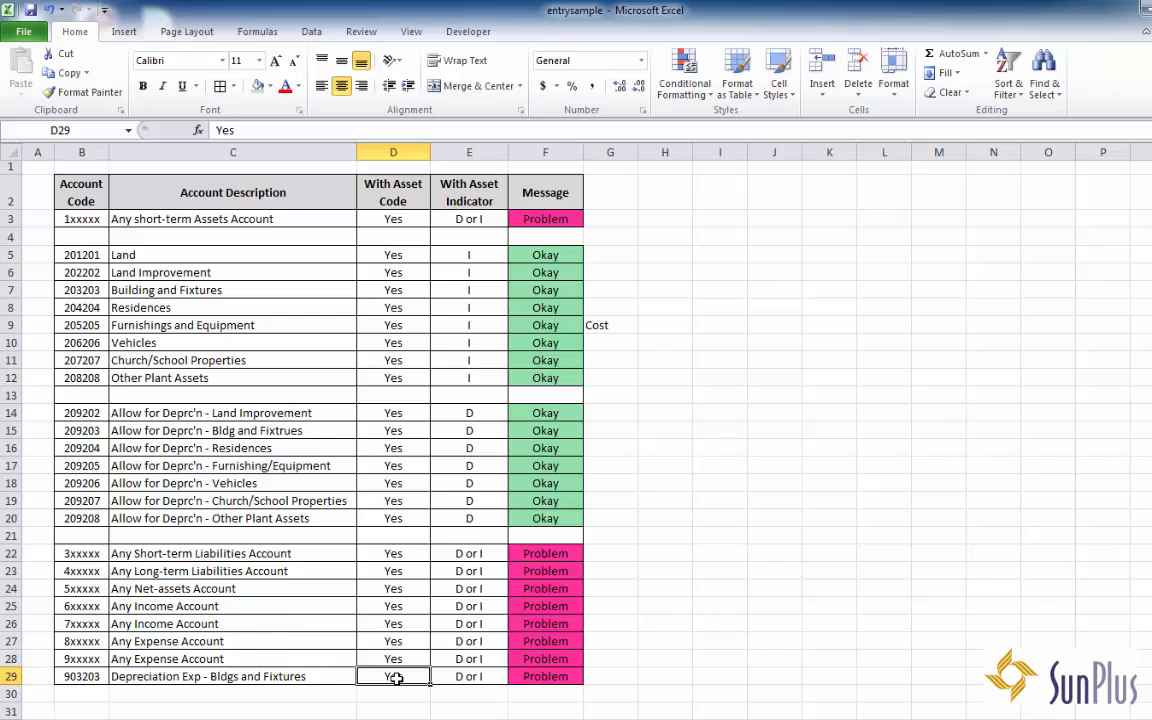
pyautogui.hotkey('shift', 'Right')
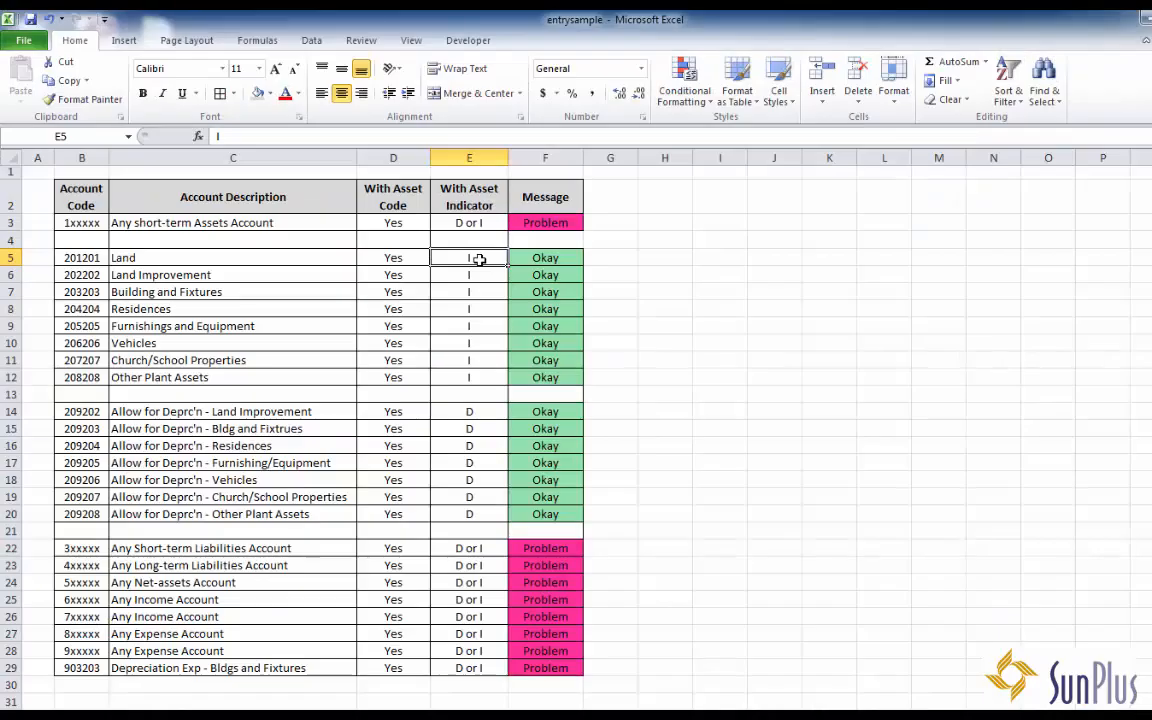
# Set the asset indicator to D for all plant asset accounts from Land to Other Plant Assets in E5:E12
pyautogui.write('D')
pyautogui.press('Return')
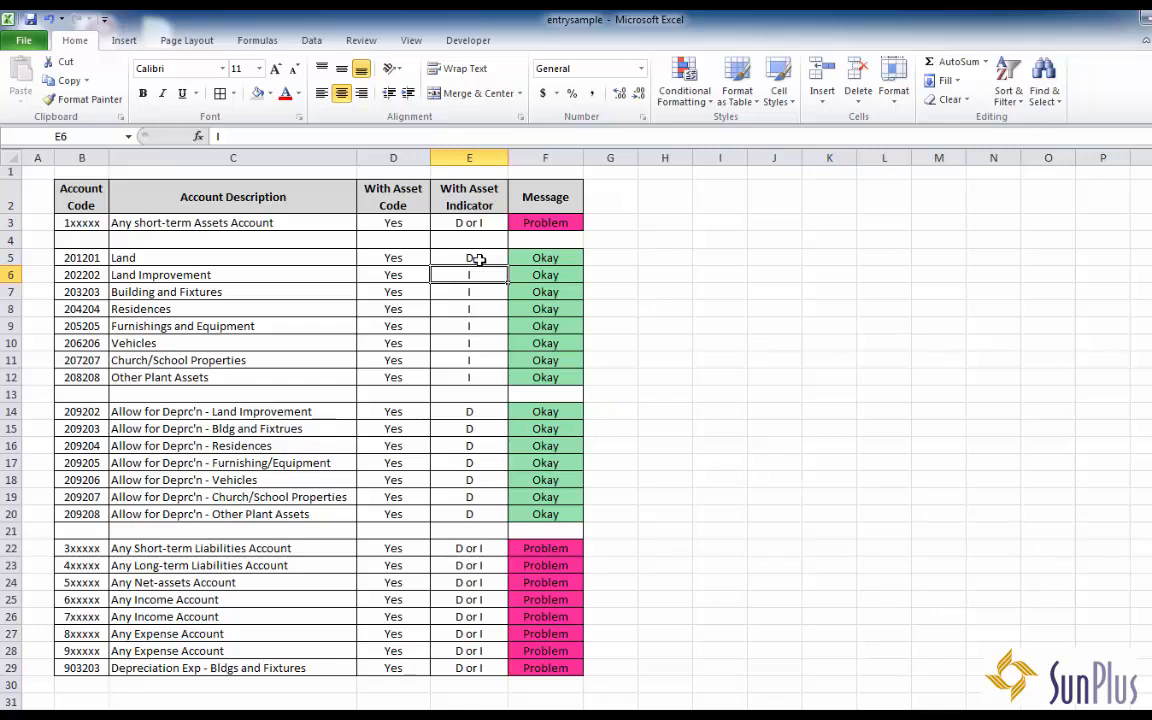
pyautogui.write('D')
pyautogui.press('Return')
pyautogui.write('D')
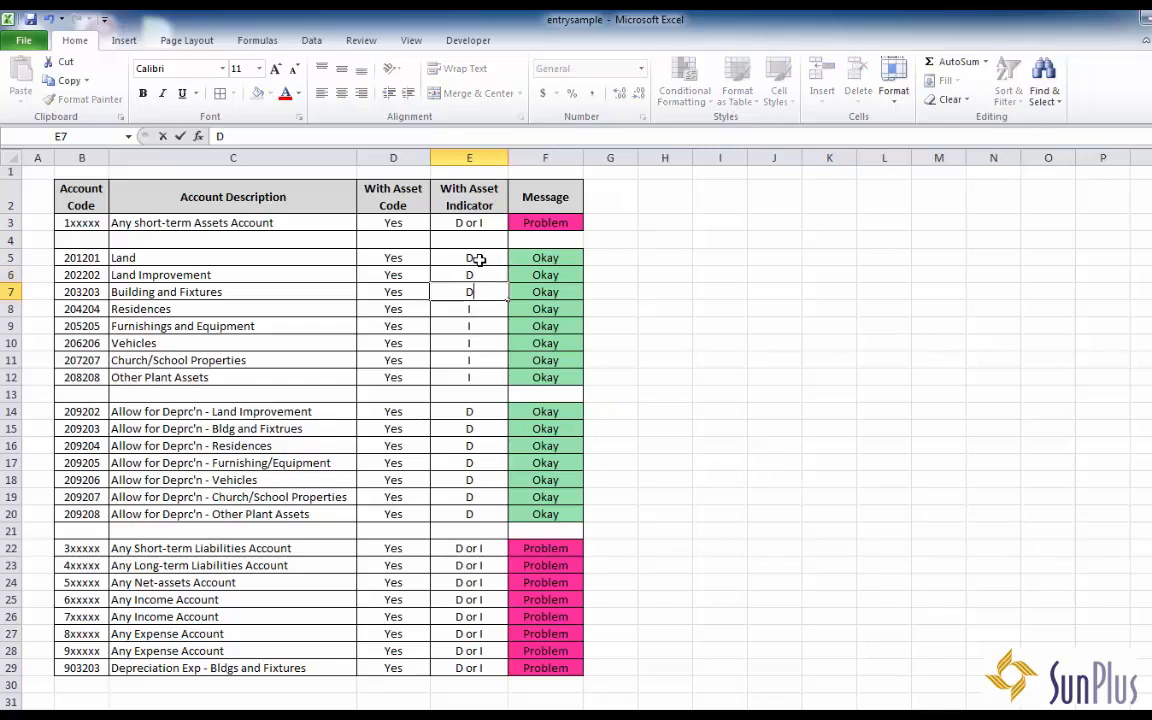
pyautogui.press('Return')
pyautogui.write('D')
pyautogui.press('Return')
pyautogui.write('D')
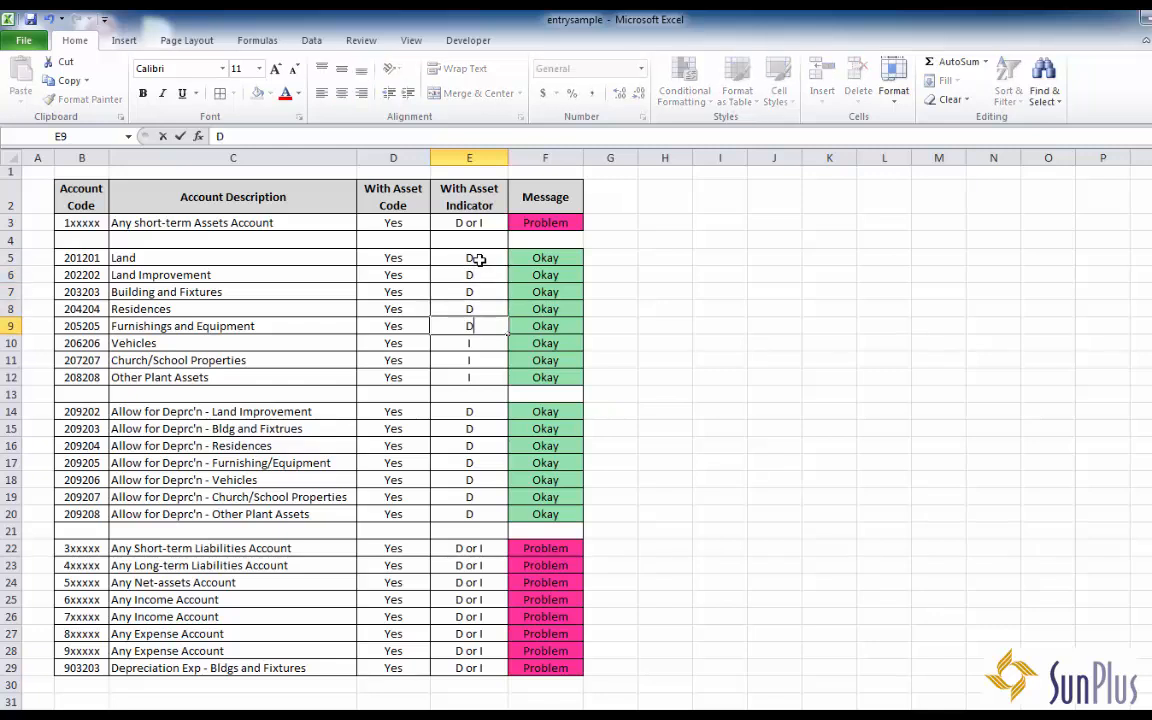
pyautogui.press('Return')
pyautogui.write('D')
pyautogui.press('Return')
pyautogui.write('D')
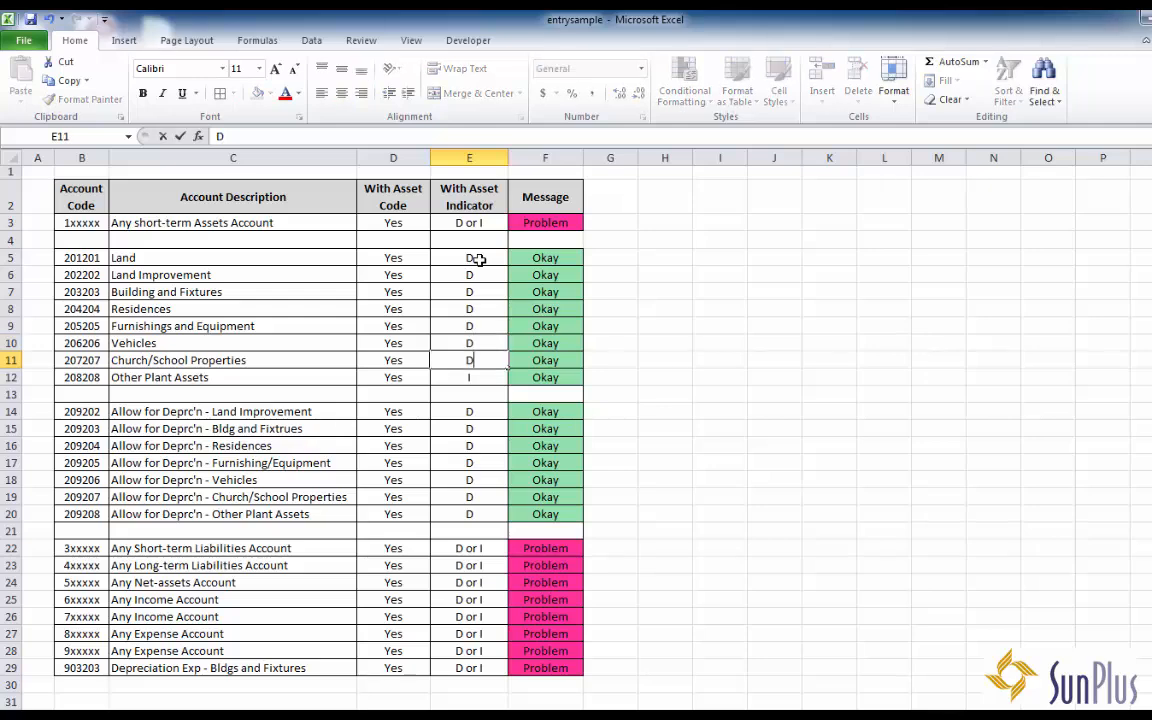
pyautogui.press('Return')
pyautogui.write('D')
pyautogui.press('Return')
pyautogui.press('Return')
# Set the asset indicator to I for all allowance for depreciation accounts in E14:E20
pyautogui.write('I')
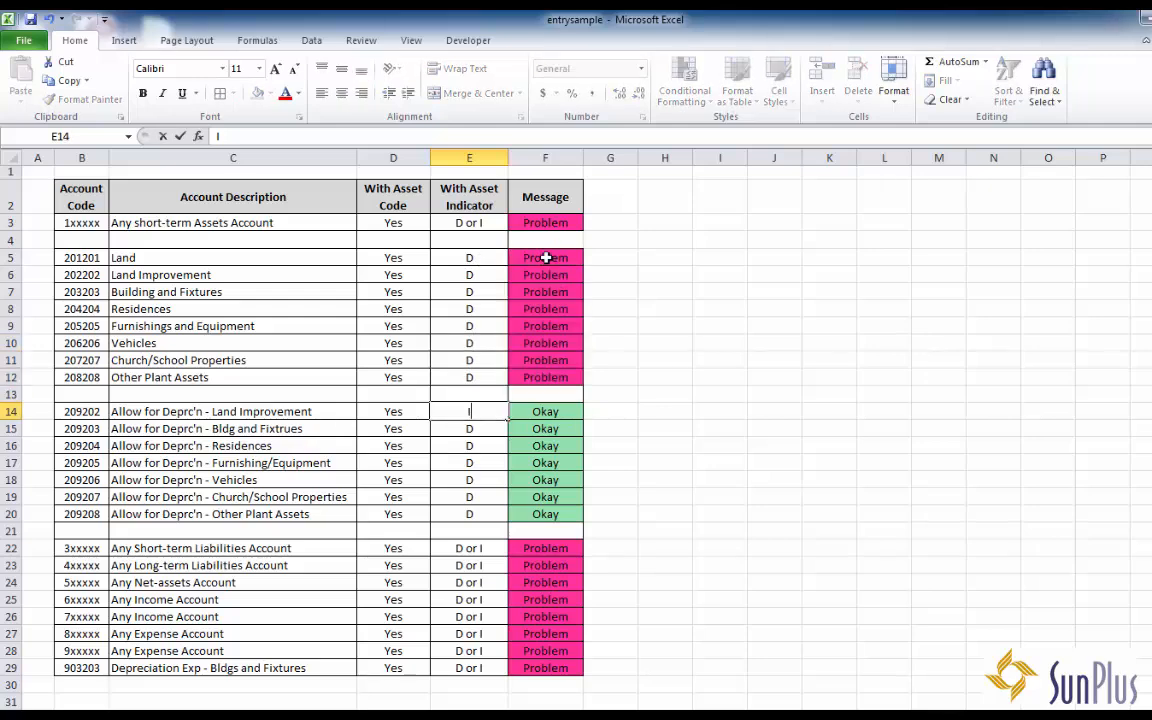
pyautogui.press('Escape')
pyautogui.write('I')
pyautogui.press('Return')
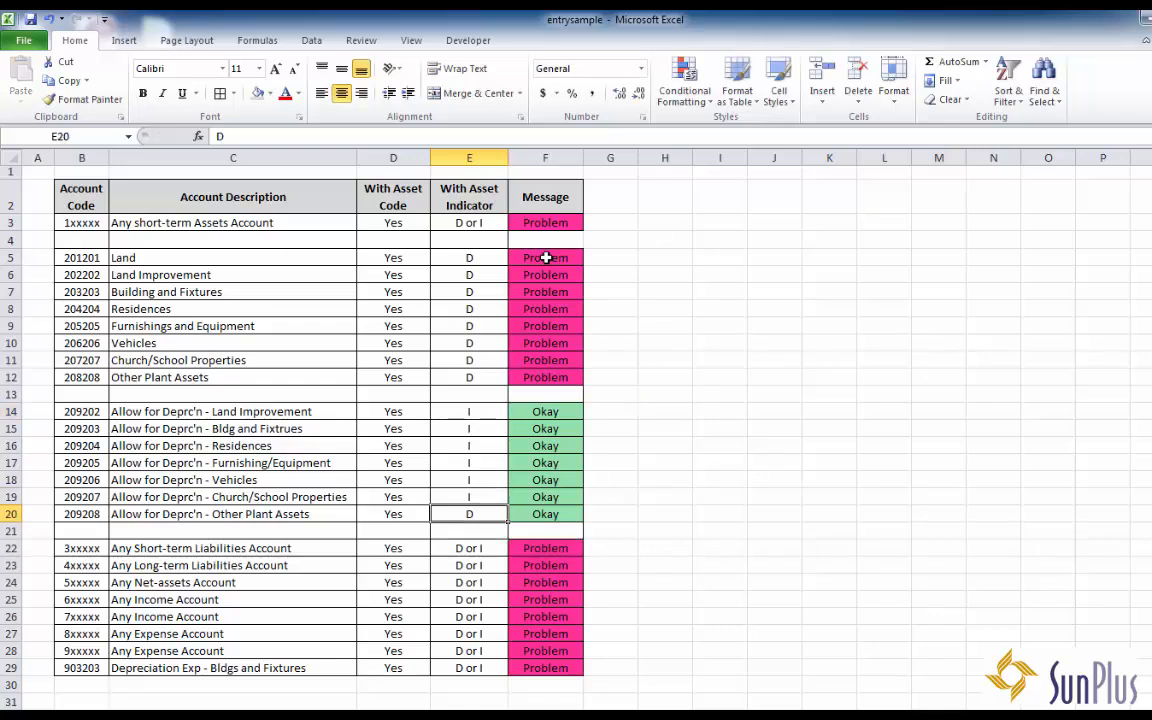
pyautogui.write('I')
pyautogui.press('Return')
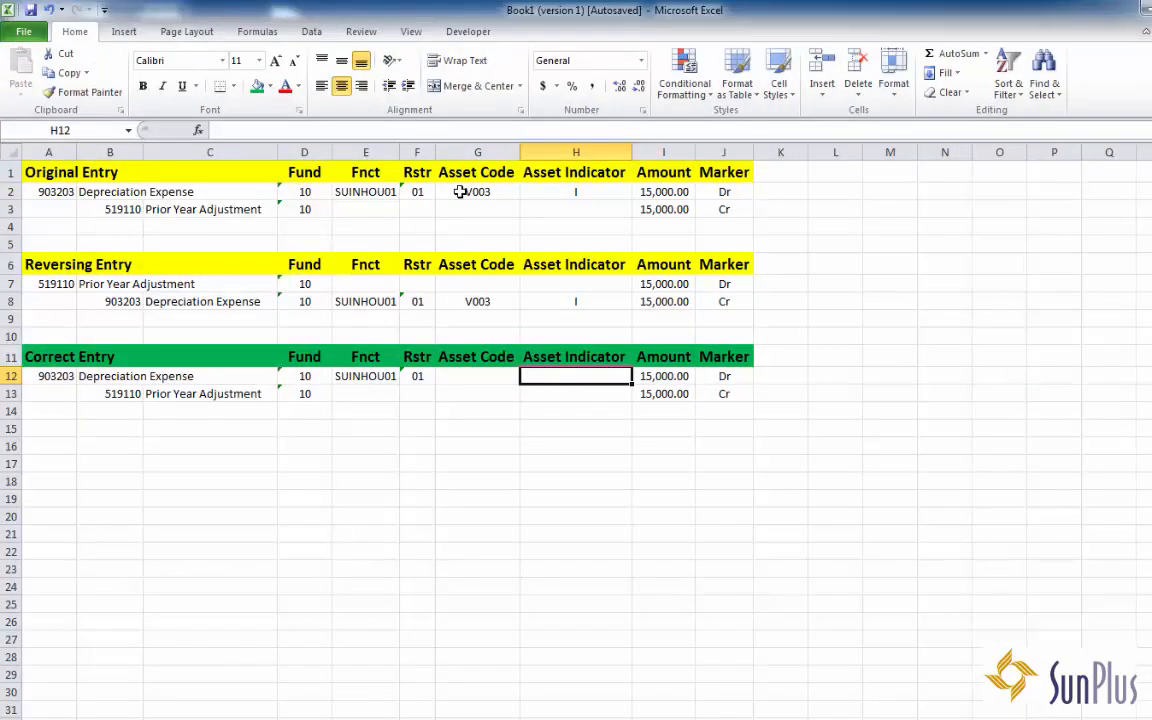
# In the Book1 workbook, compare the asset code and indicator on the depreciation expense lines of the original and reversing entries
pyautogui.click(461, 191)
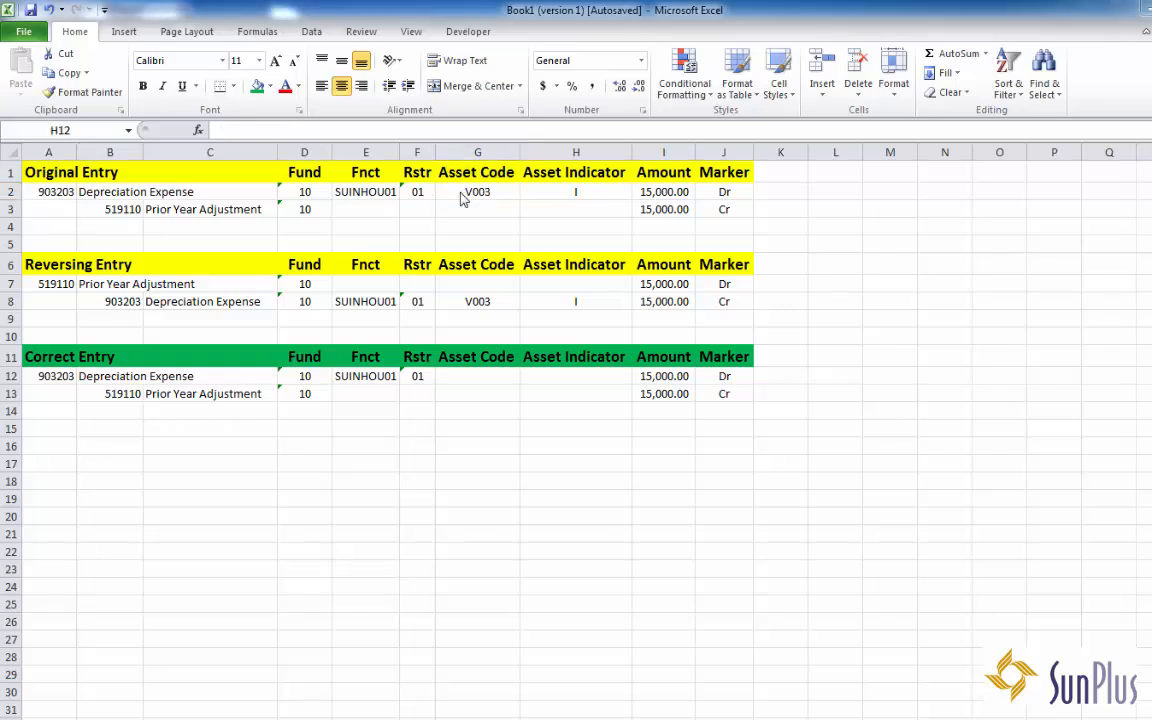
pyautogui.click(459, 191)
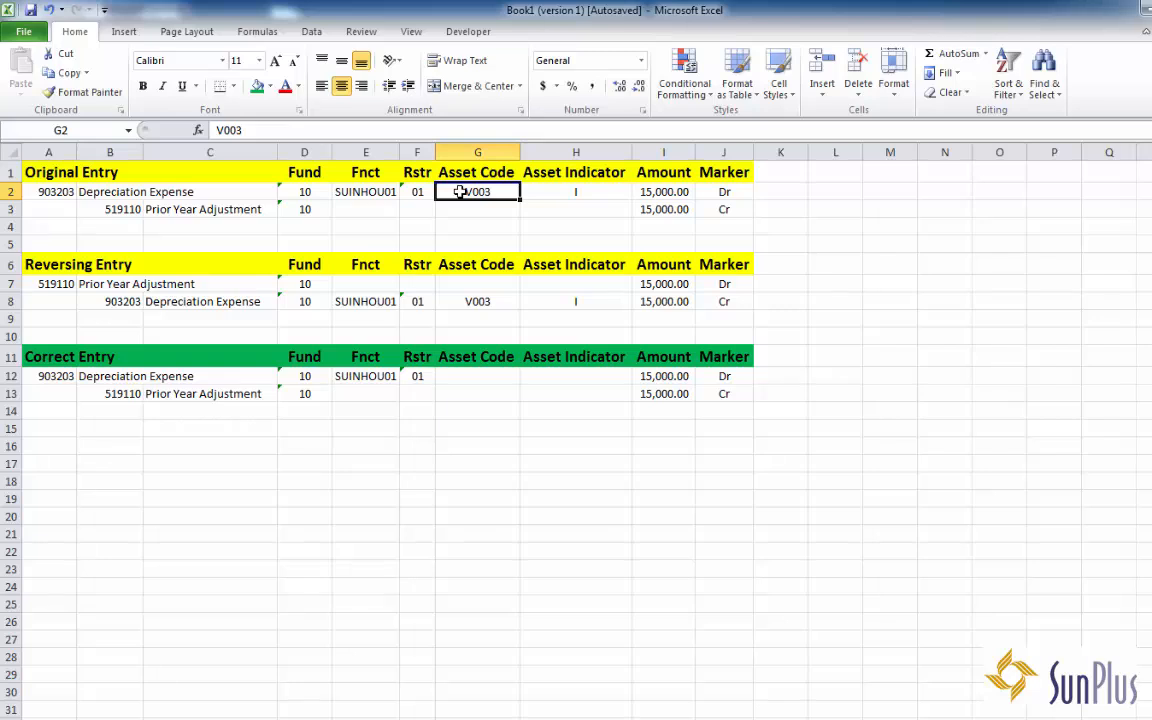
pyautogui.click(563, 191)
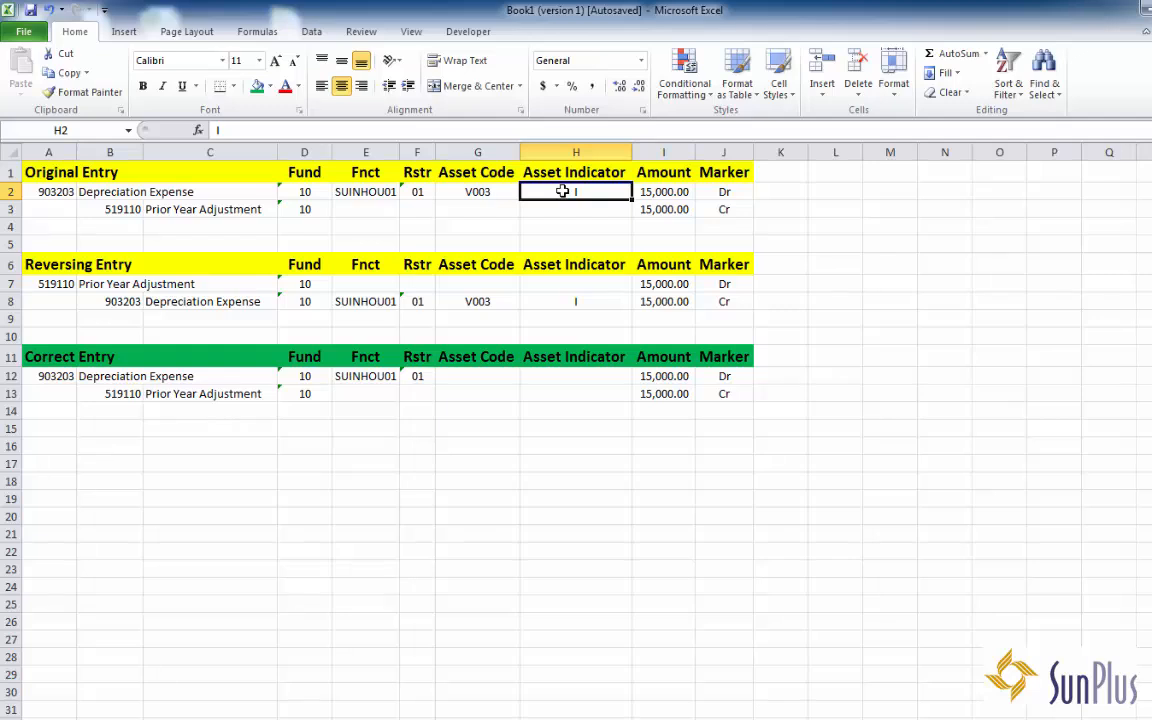
pyautogui.click(52, 265)
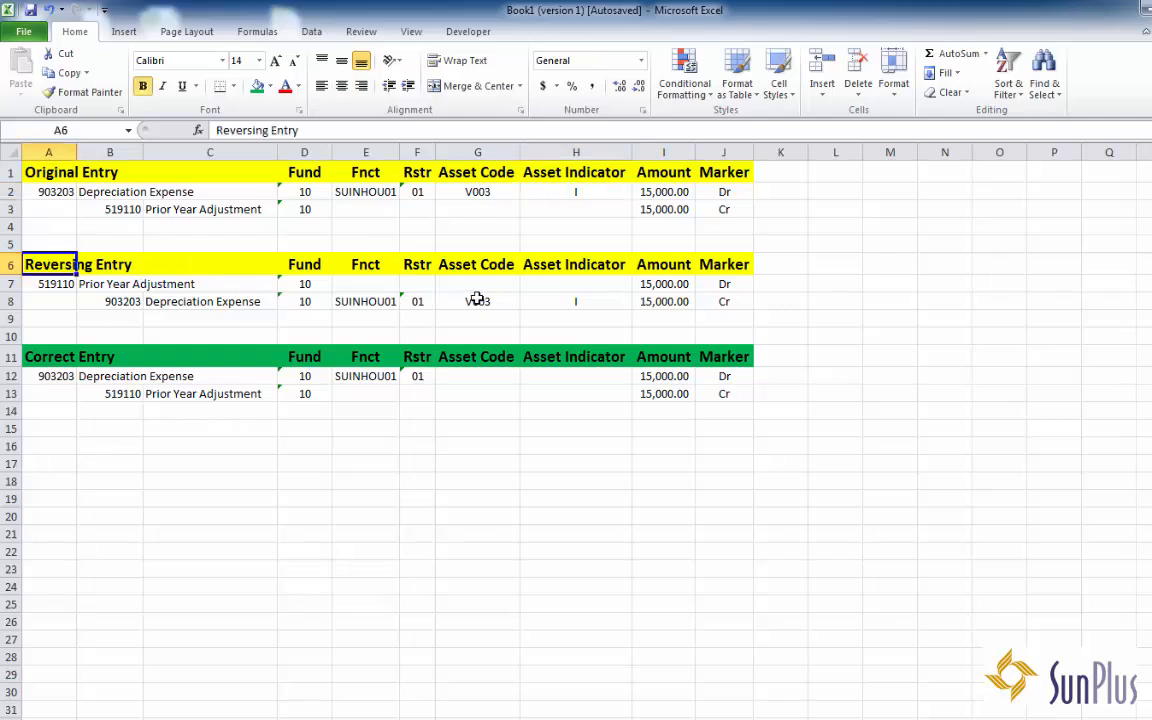
pyautogui.click(478, 299)
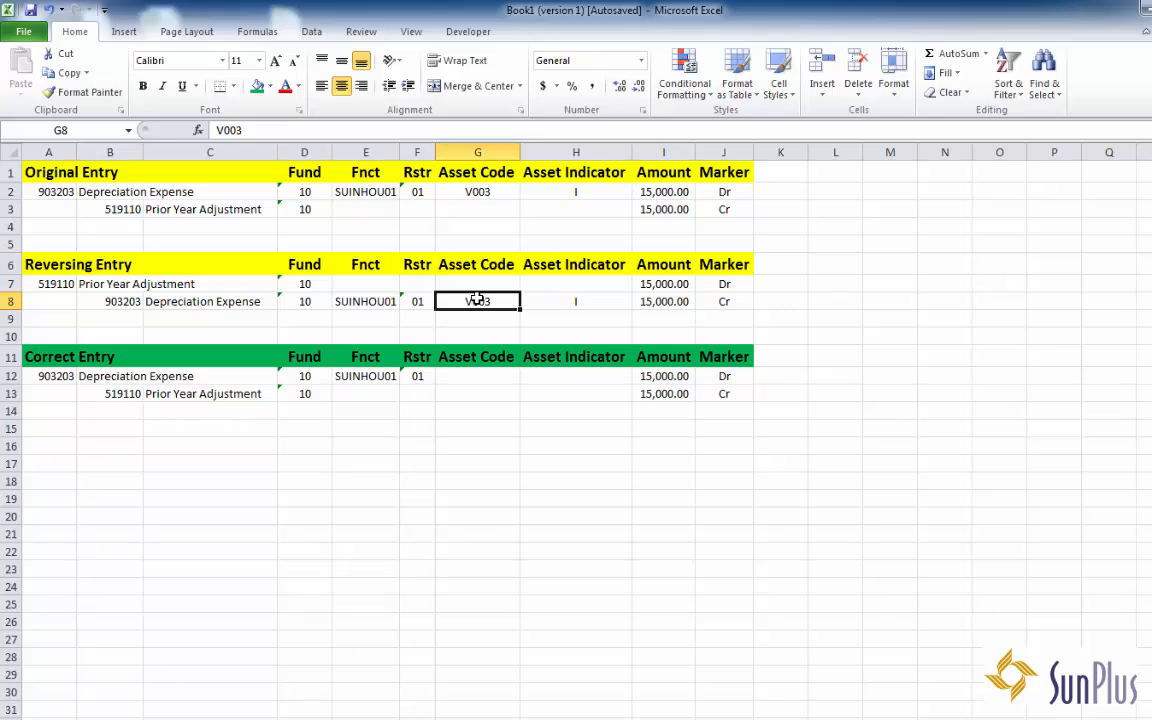
pyautogui.click(578, 301)
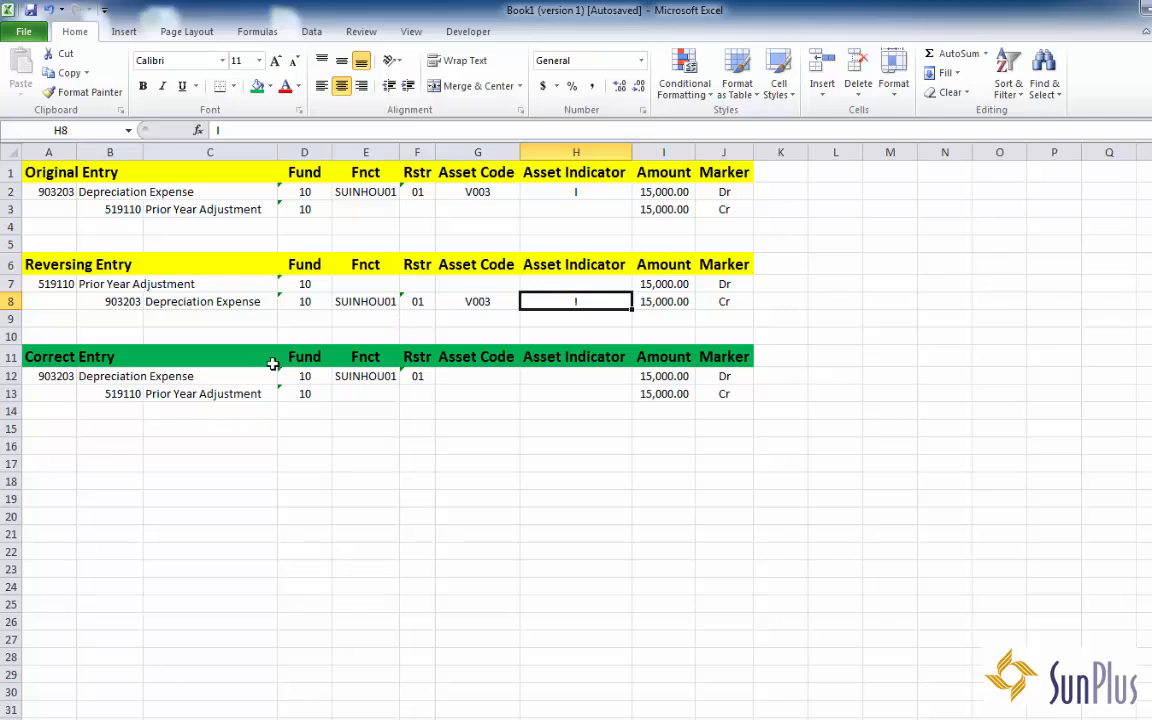
# Check the account code, asset code and asset indicator on the depreciation expense line of the correct entry in row 12
pyautogui.click(57, 376)
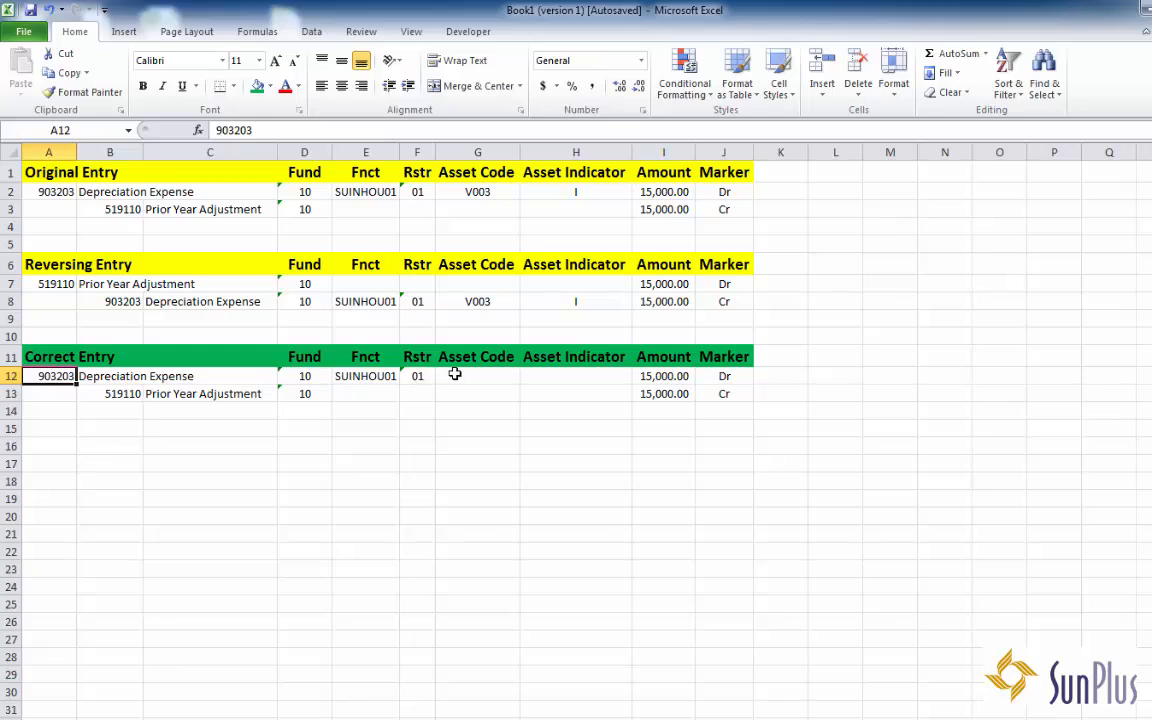
pyautogui.click(455, 374)
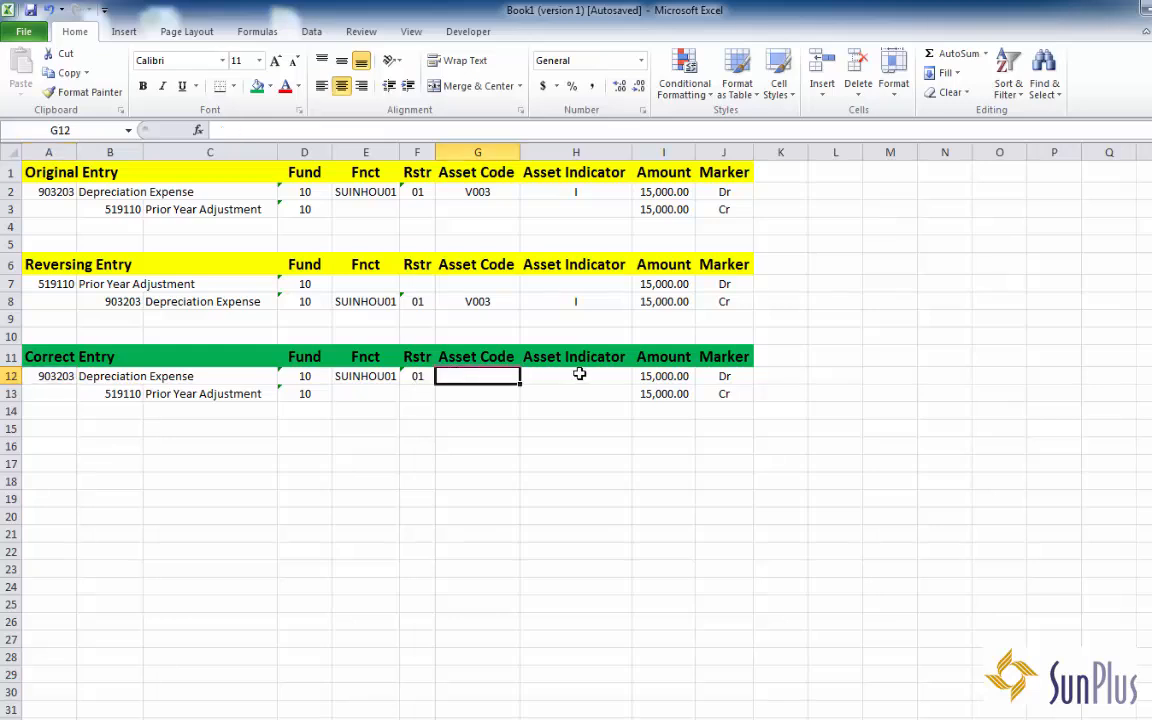
pyautogui.click(579, 374)
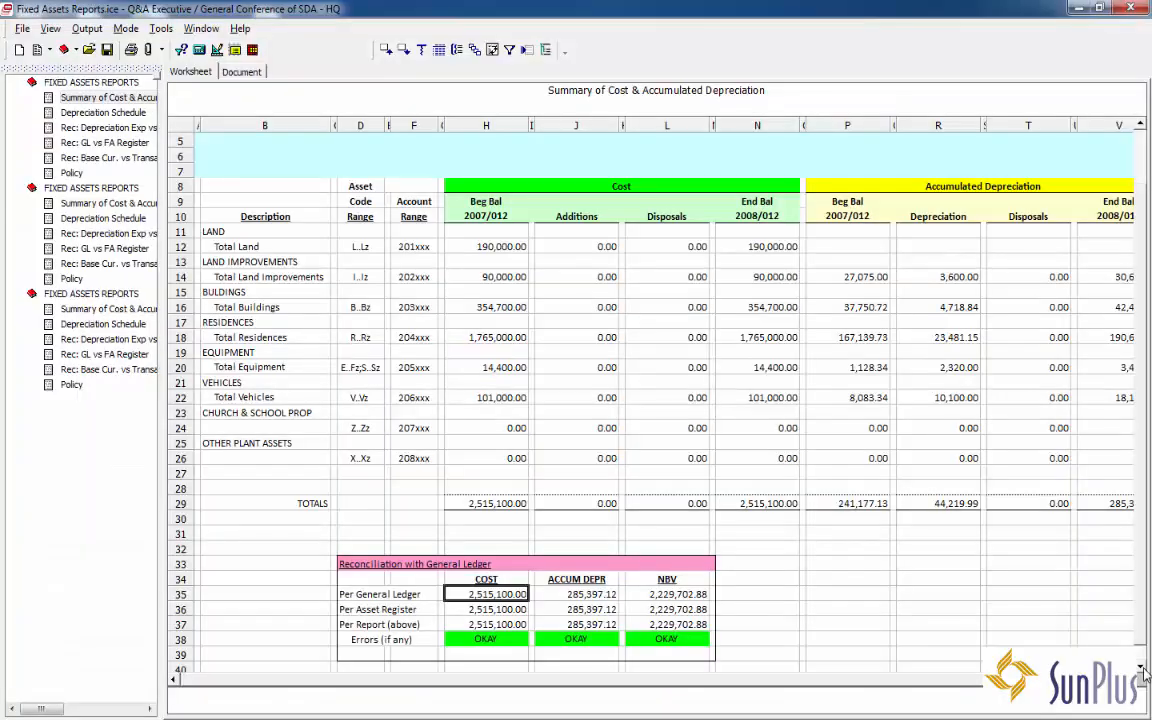